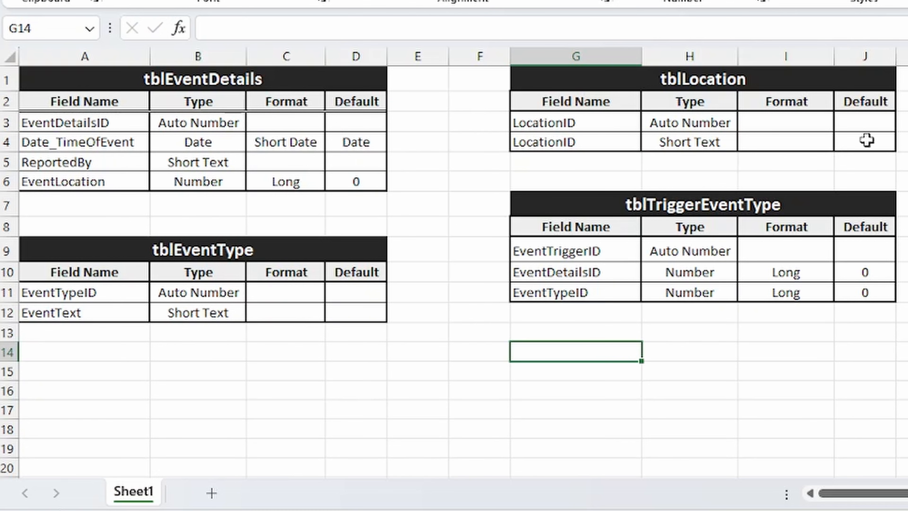
# Step: Examine the tblEventDetails layout, covering its field names, types, formats and defaults, and the EventDetailsID key field
pyautogui.click(296, 84)
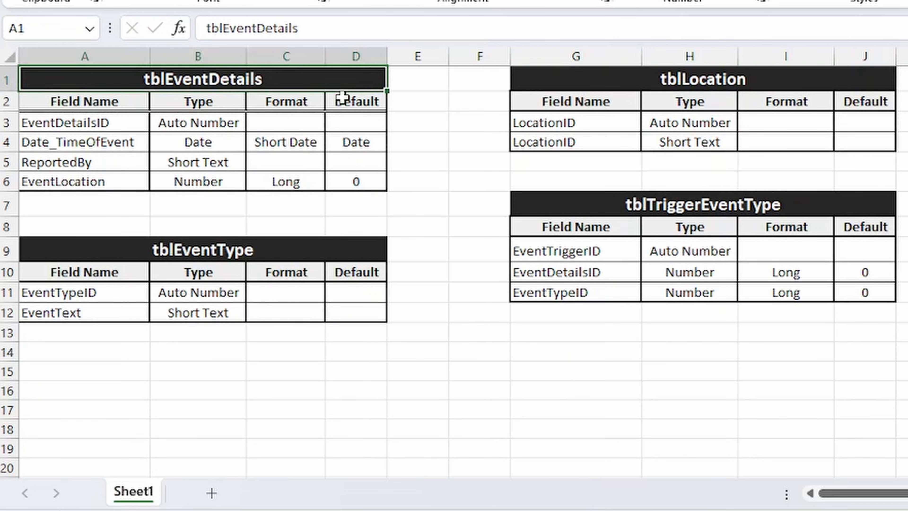
pyautogui.moveTo(117, 124); pyautogui.dragTo(120, 181)
pyautogui.moveTo(180, 122); pyautogui.dragTo(189, 176)
pyautogui.moveTo(283, 142); pyautogui.dragTo(284, 179)
pyautogui.moveTo(354, 140); pyautogui.dragTo(357, 175)
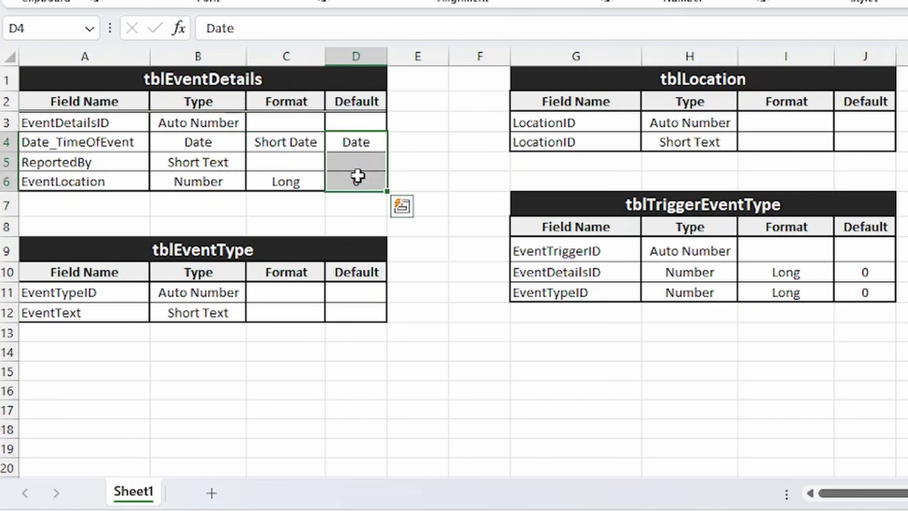
pyautogui.click(126, 123)
pyautogui.click(211, 127)
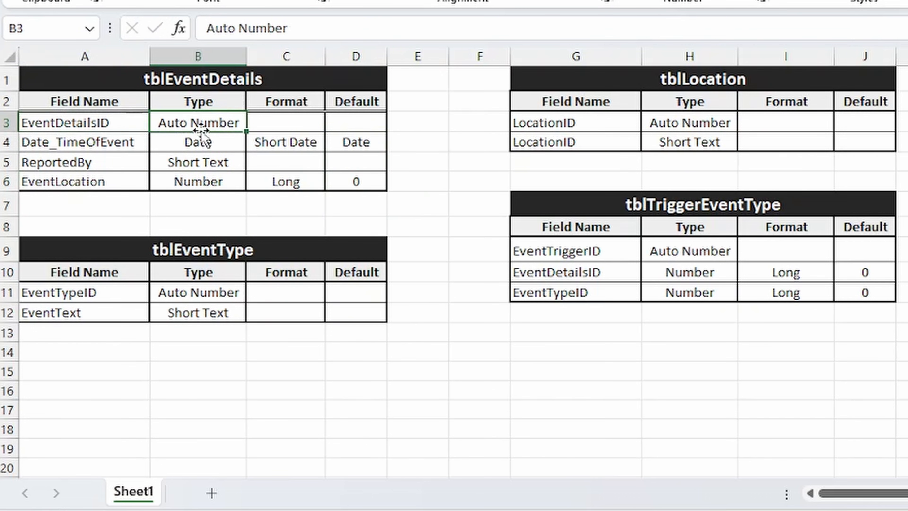
pyautogui.click(126, 123)
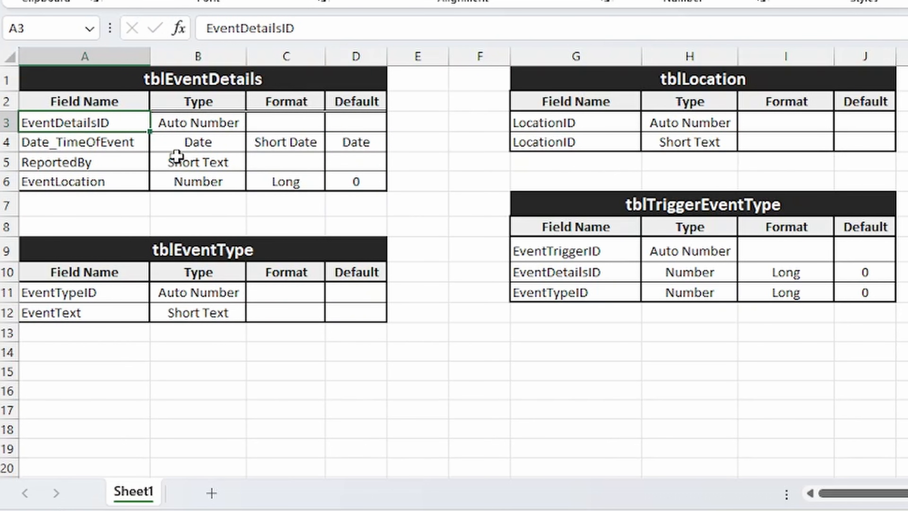
# Step: Review the type, format and default planned for the Date_TimeOfEvent and ReportedBy fields of tblEventDetails
pyautogui.click(125, 143)
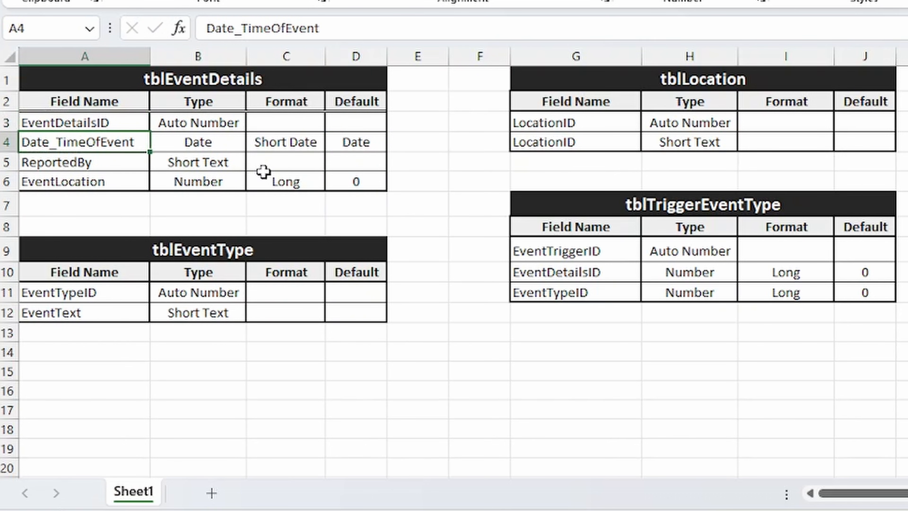
pyautogui.click(225, 145)
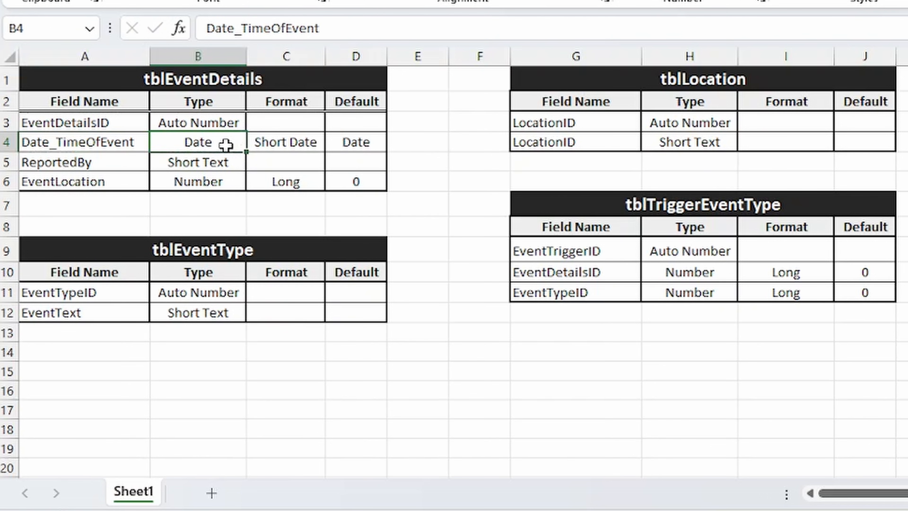
pyautogui.click(311, 147)
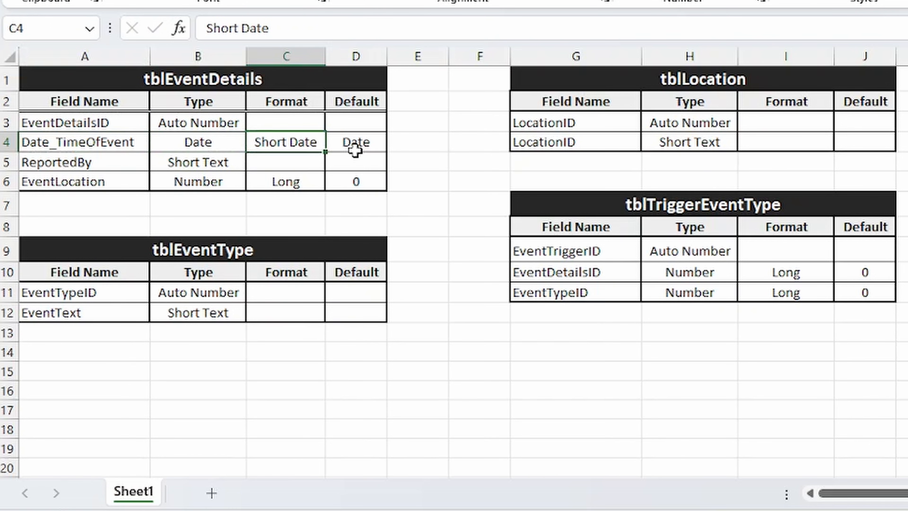
pyautogui.click(350, 145)
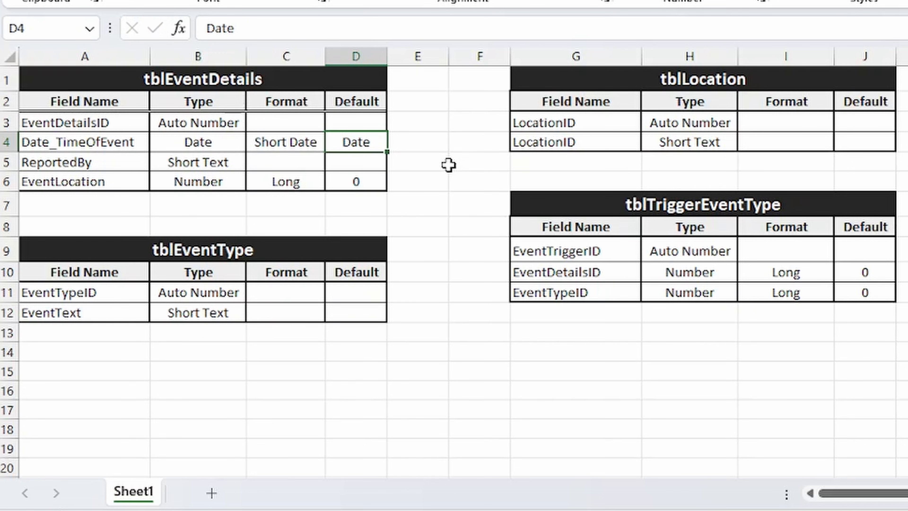
pyautogui.click(133, 166)
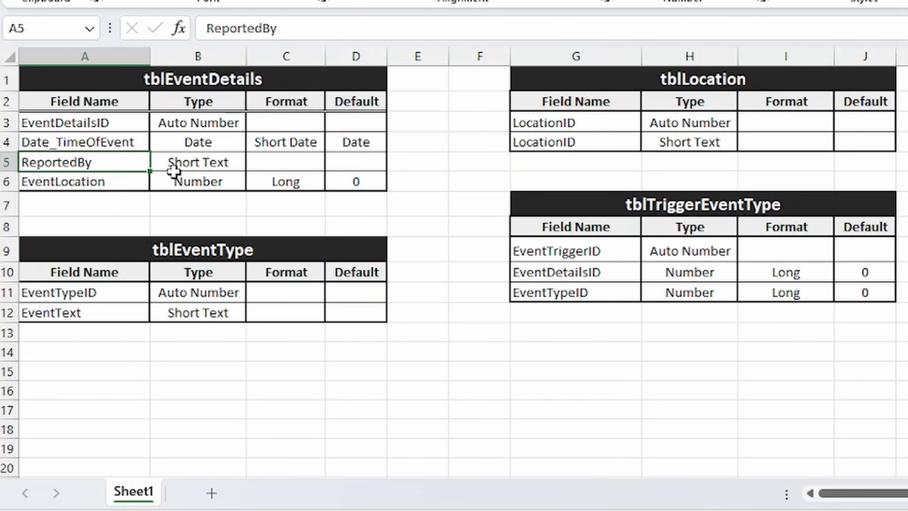
pyautogui.click(205, 159)
pyautogui.click(268, 168)
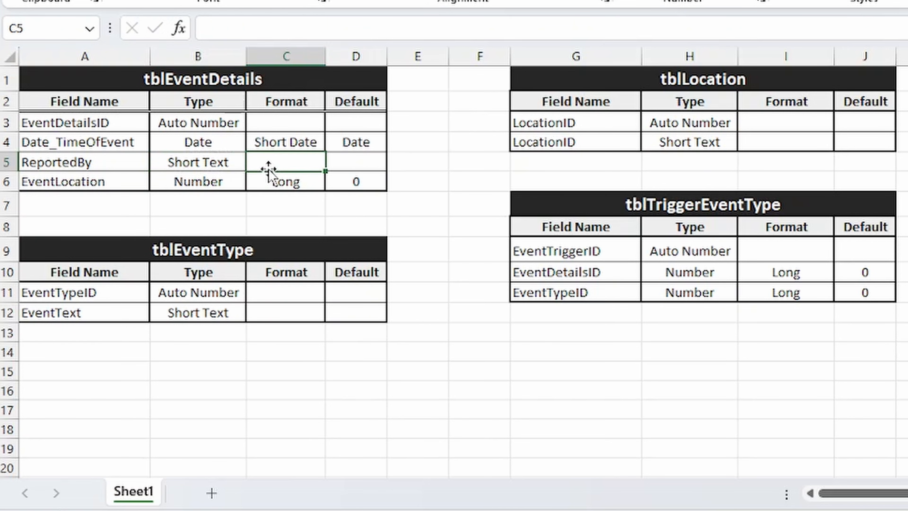
pyautogui.click(368, 158)
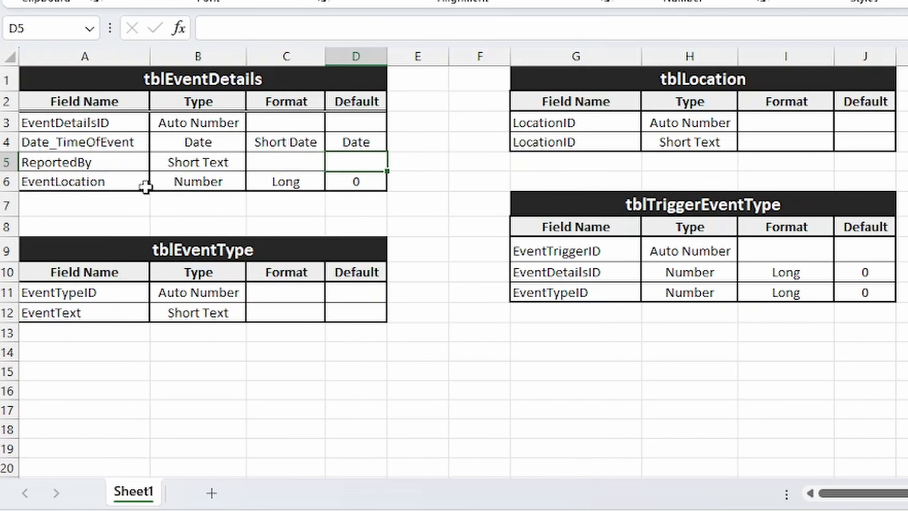
# Step: Review the EventLocation field's type, format and default in tblEventDetails, and compare it with LocationID in tblLocation
pyautogui.click(108, 179)
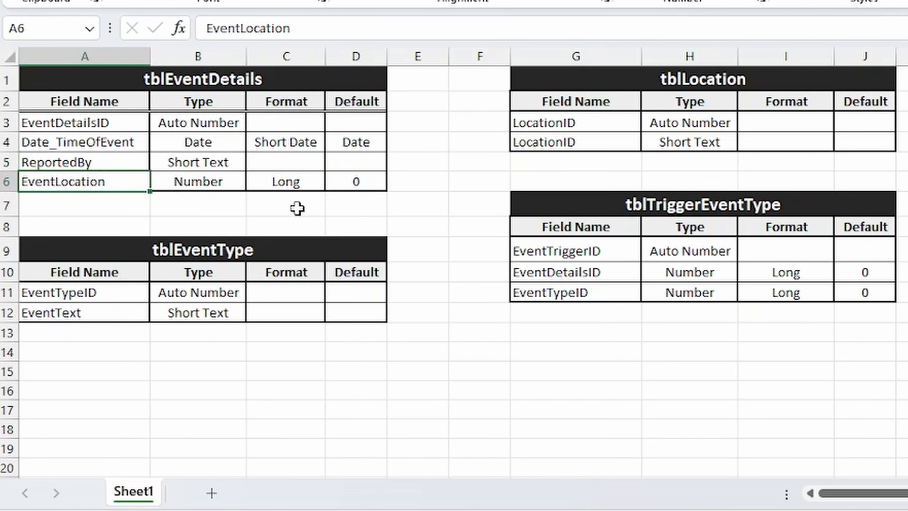
pyautogui.click(212, 182)
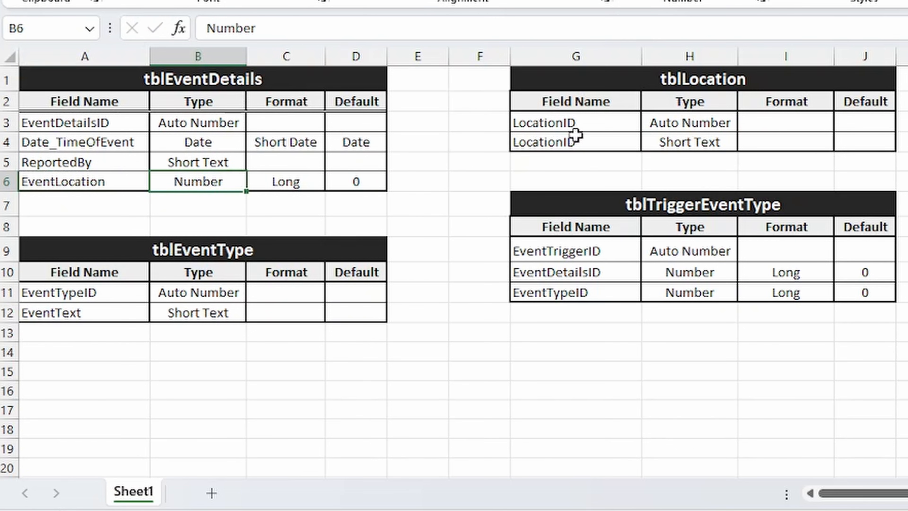
pyautogui.click(603, 81)
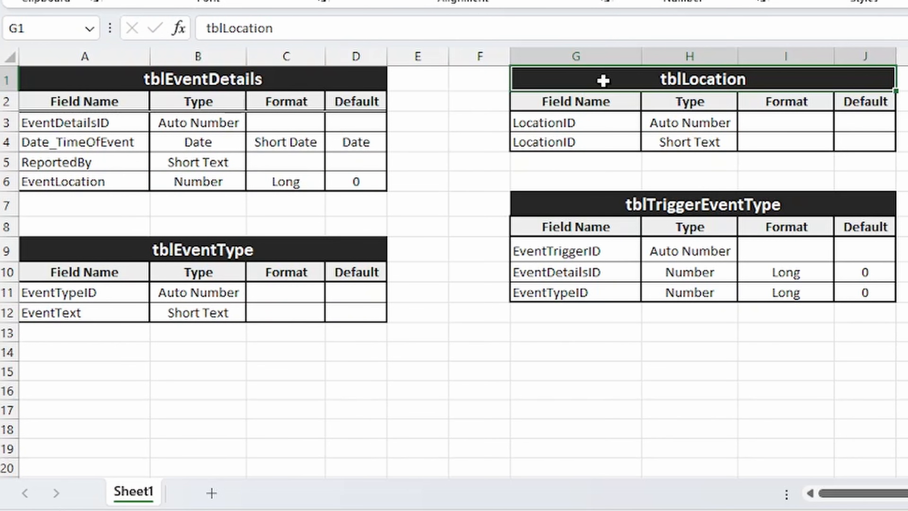
pyautogui.click(574, 124)
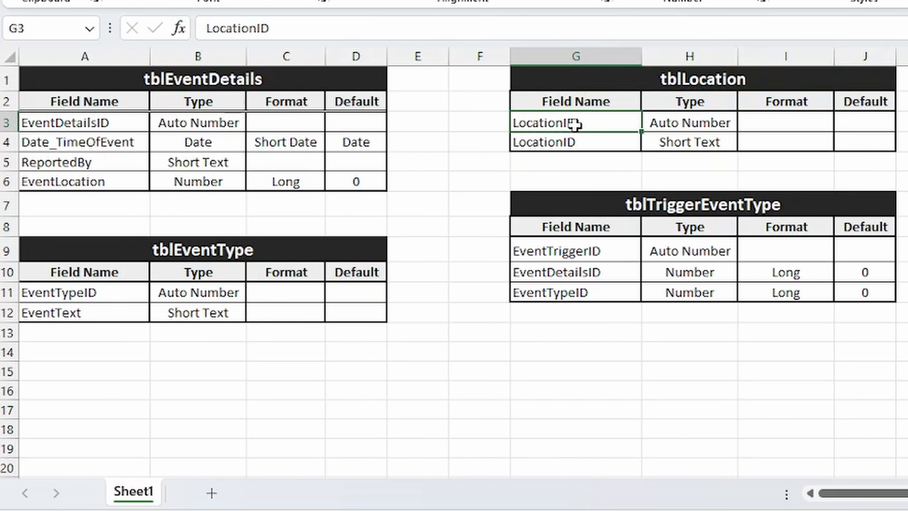
pyautogui.click(127, 179)
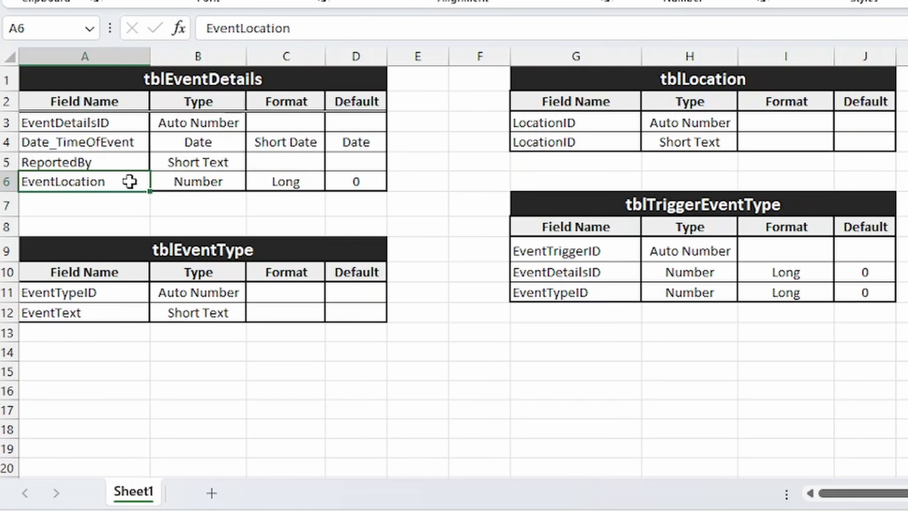
pyautogui.click(222, 182)
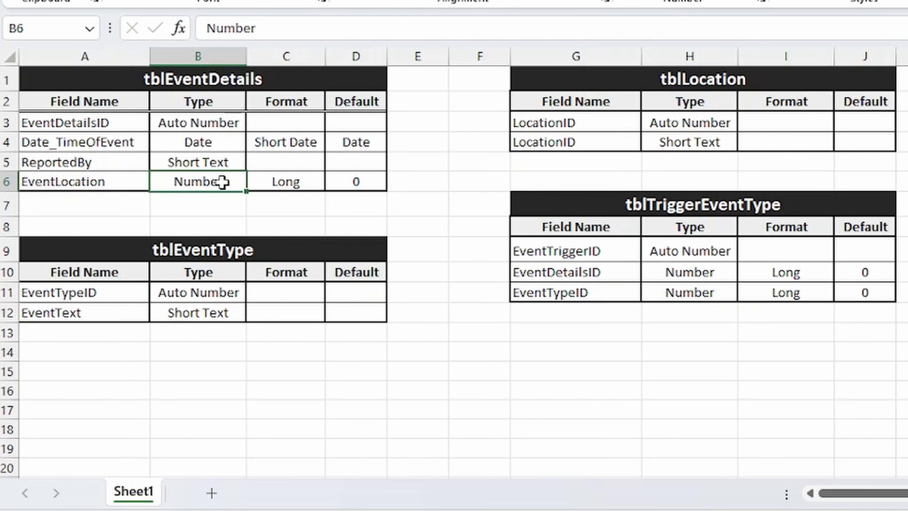
pyautogui.click(268, 183)
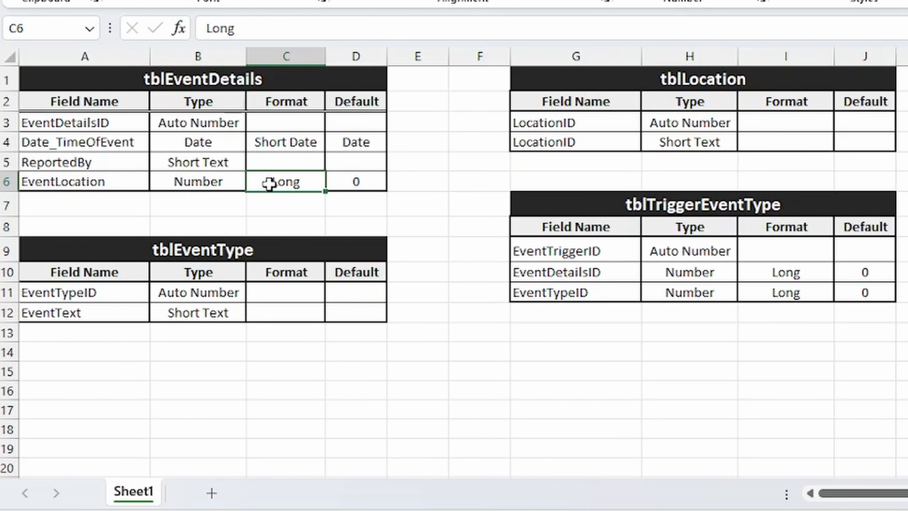
pyautogui.click(352, 182)
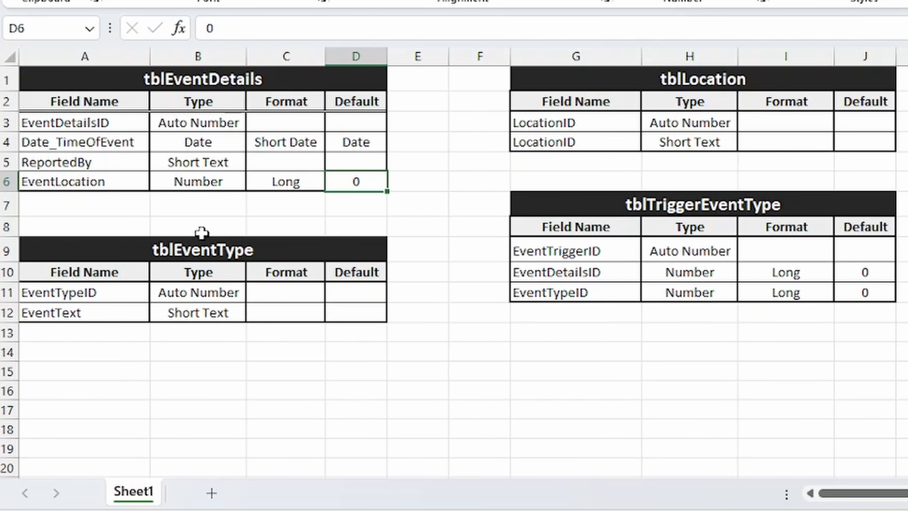
# Step: Review the ID and text fields planned for tblEventType and tblLocation, including their data types
pyautogui.click(189, 247)
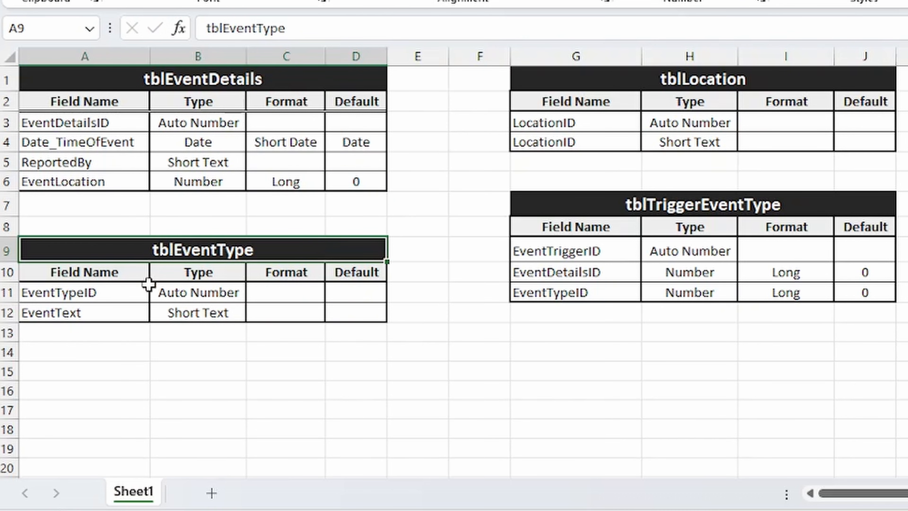
pyautogui.moveTo(120, 292); pyautogui.dragTo(112, 325)
pyautogui.moveTo(106, 293); pyautogui.dragTo(179, 293)
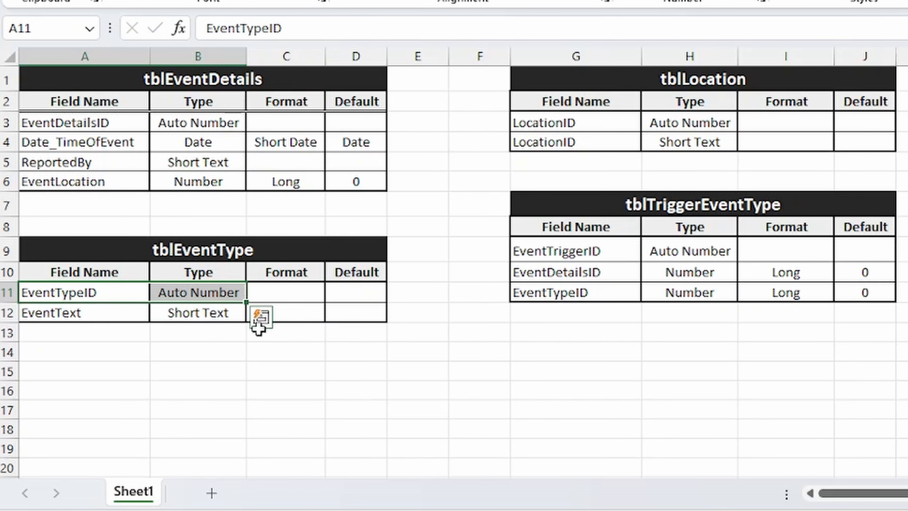
pyautogui.press('Down')
pyautogui.click(189, 319)
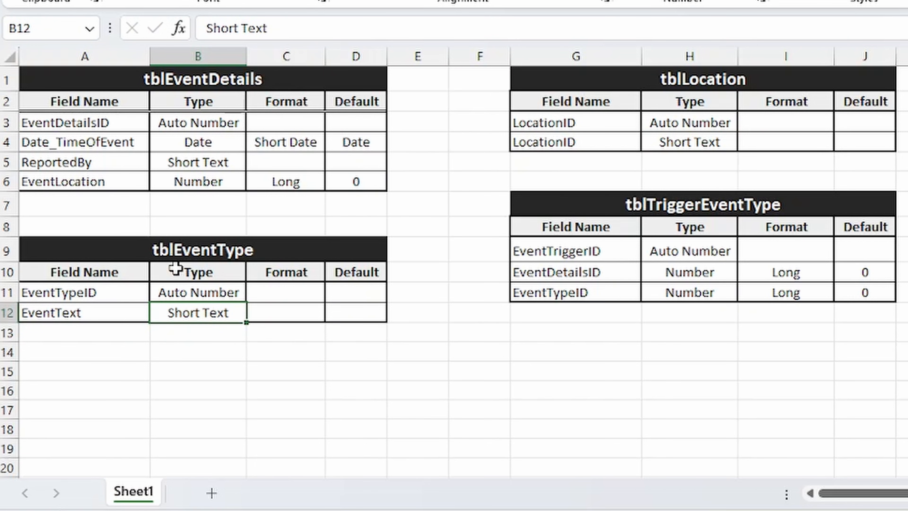
pyautogui.moveTo(117, 286); pyautogui.dragTo(167, 305)
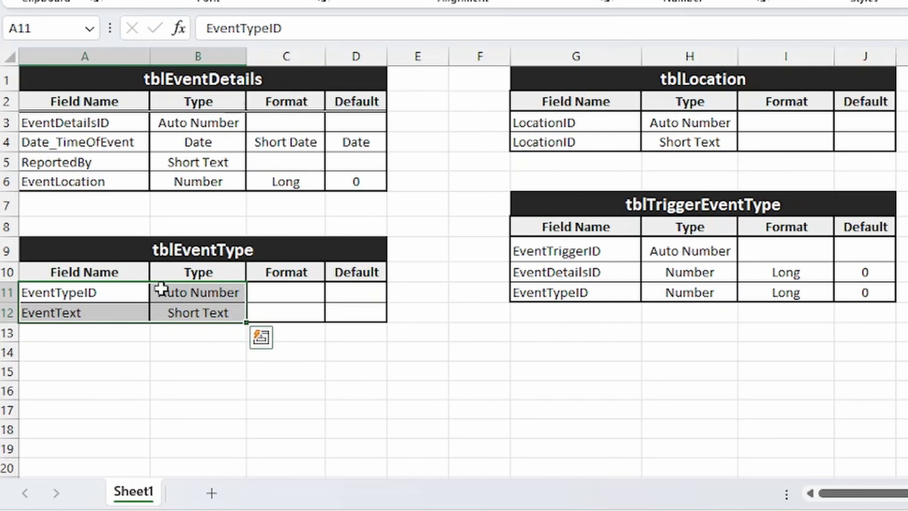
pyautogui.click(90, 255)
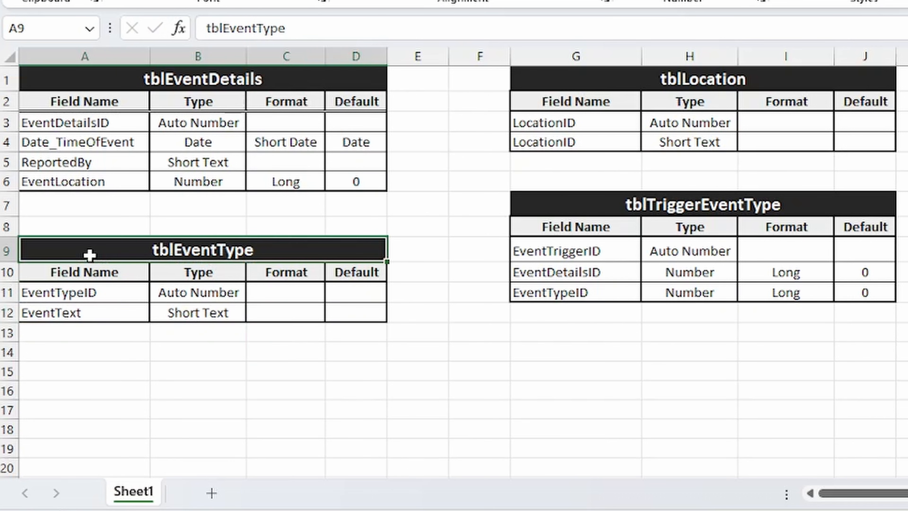
pyautogui.click(550, 82)
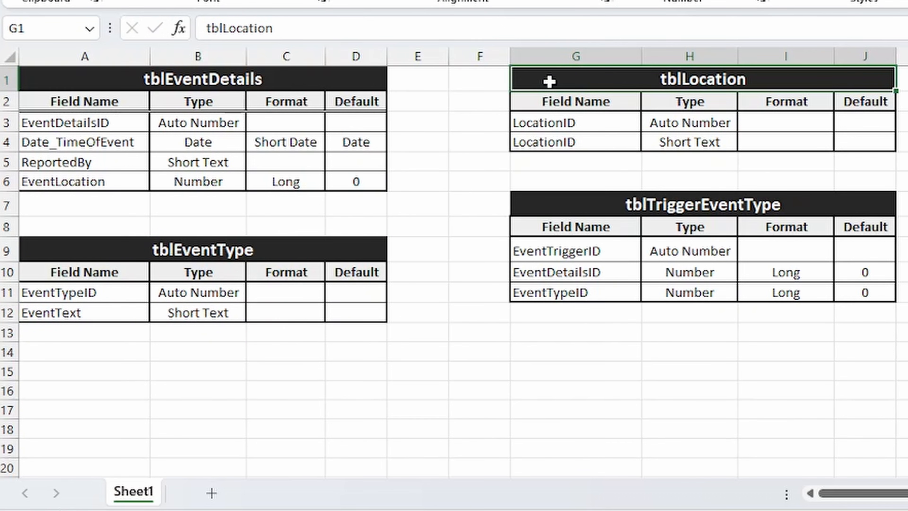
pyautogui.moveTo(571, 120); pyautogui.dragTo(663, 137)
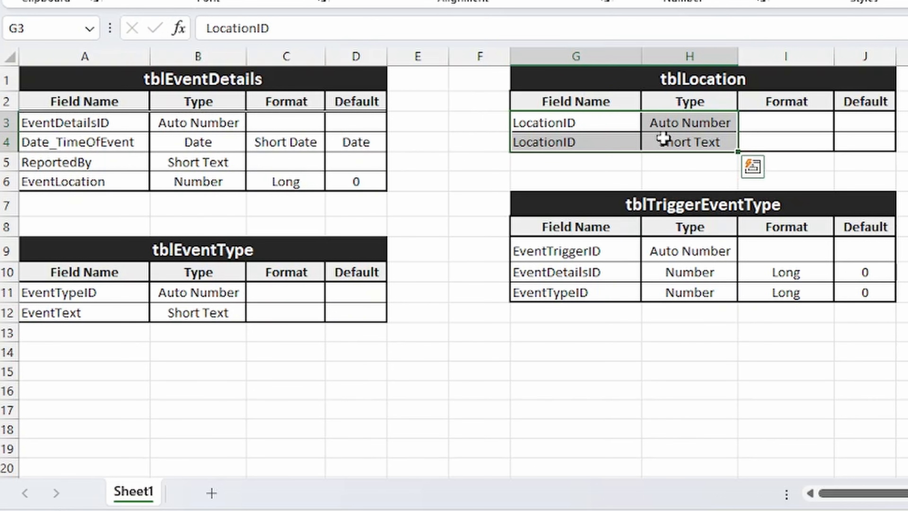
pyautogui.click(227, 247)
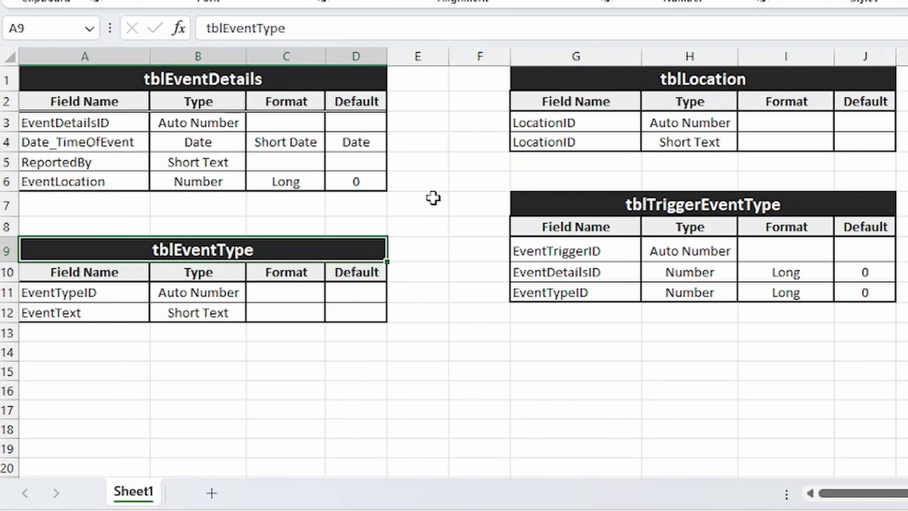
pyautogui.click(576, 123)
pyautogui.moveTo(649, 124); pyautogui.dragTo(650, 142)
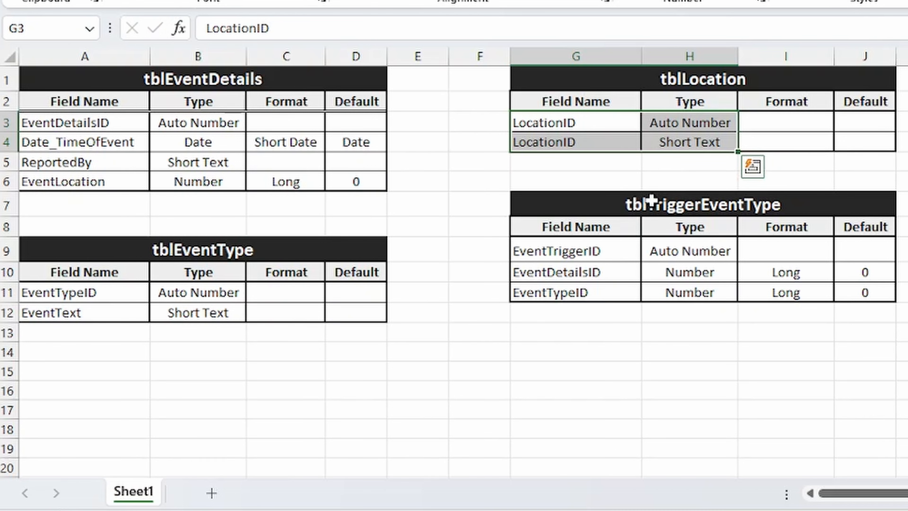
# Step: Examine how tblTriggerEventType relates to the tblEventDetails and tblEventType tables
pyautogui.click(620, 205)
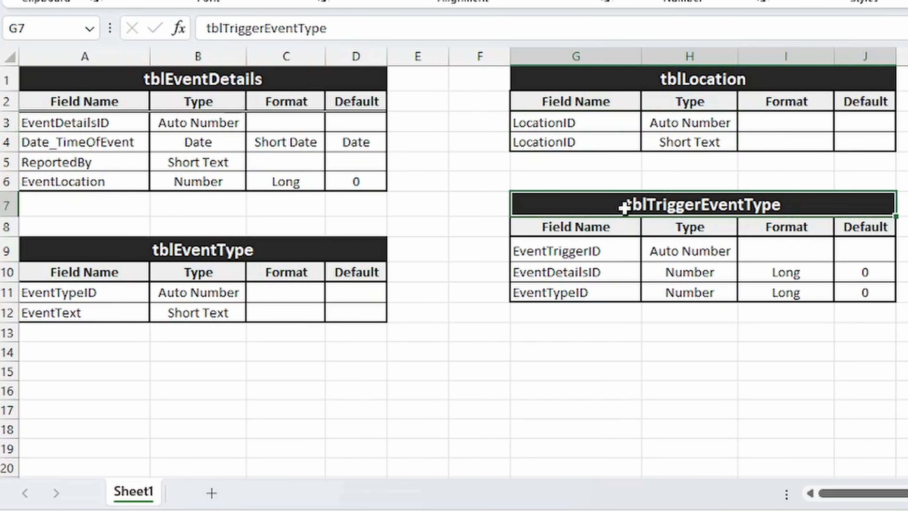
pyautogui.click(336, 247)
pyautogui.click(543, 194)
pyautogui.click(344, 79)
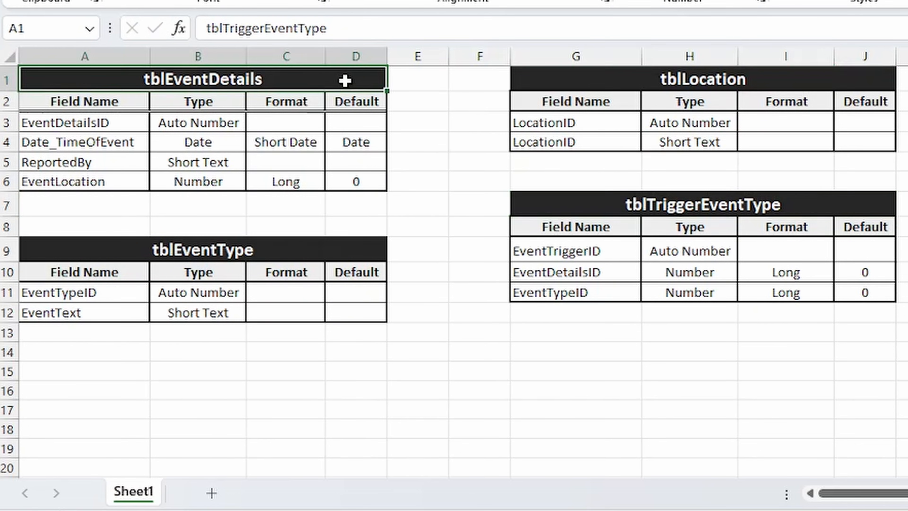
pyautogui.click(334, 252)
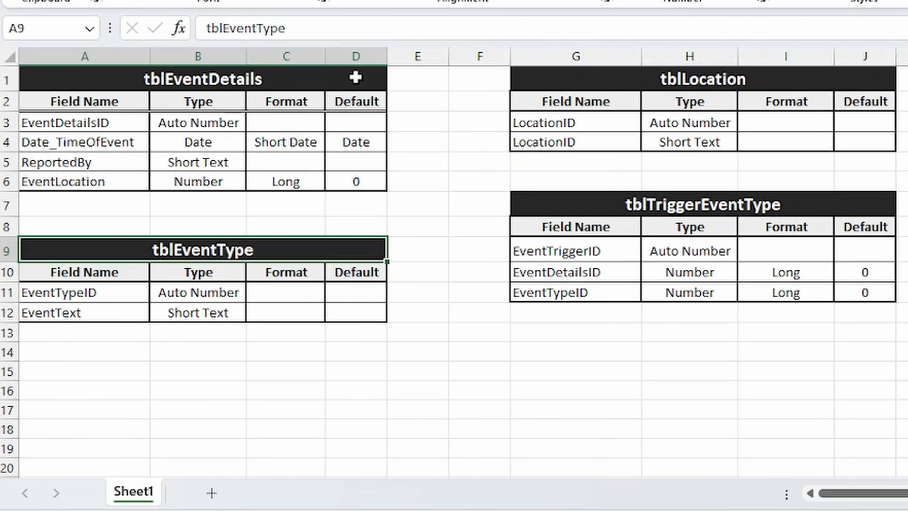
pyautogui.click(550, 249)
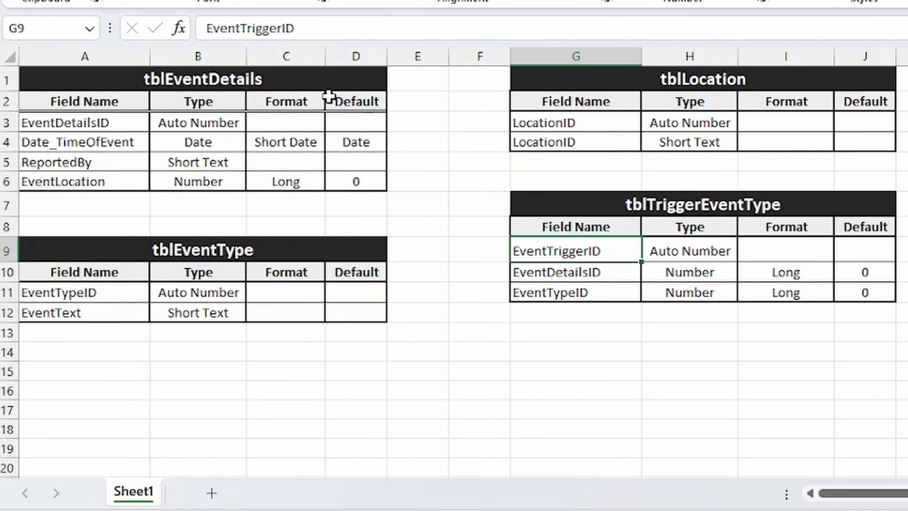
pyautogui.click(301, 74)
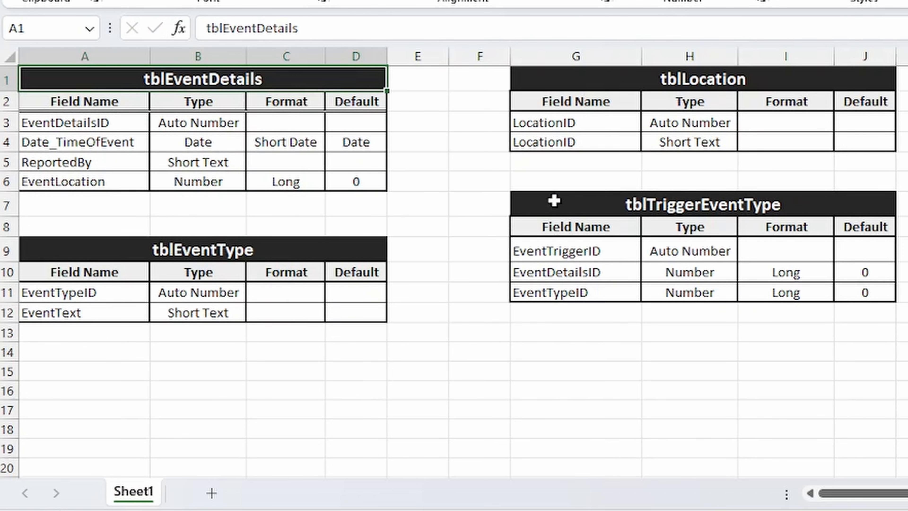
pyautogui.click(543, 206)
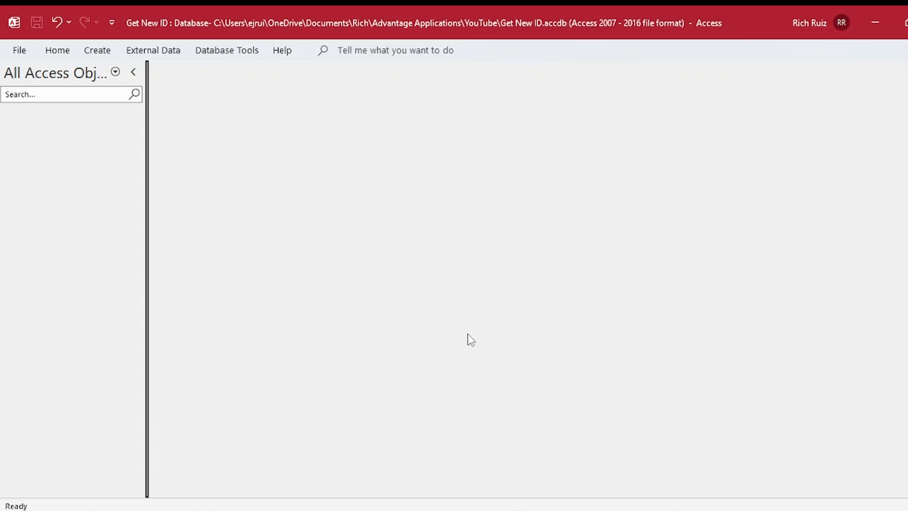
# Step: Create a new table in Design view with an AutoNumber field named EventDetailsID and make it the primary key
pyautogui.click(102, 56)
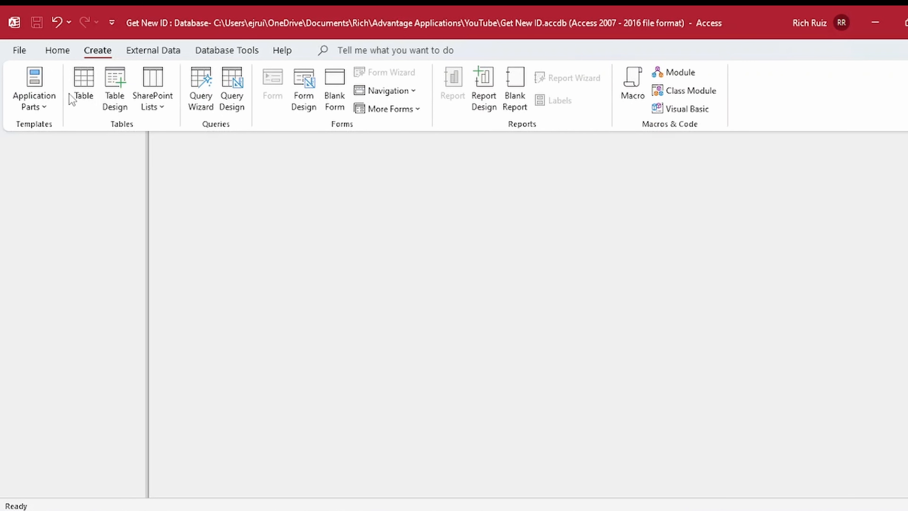
pyautogui.click(112, 94)
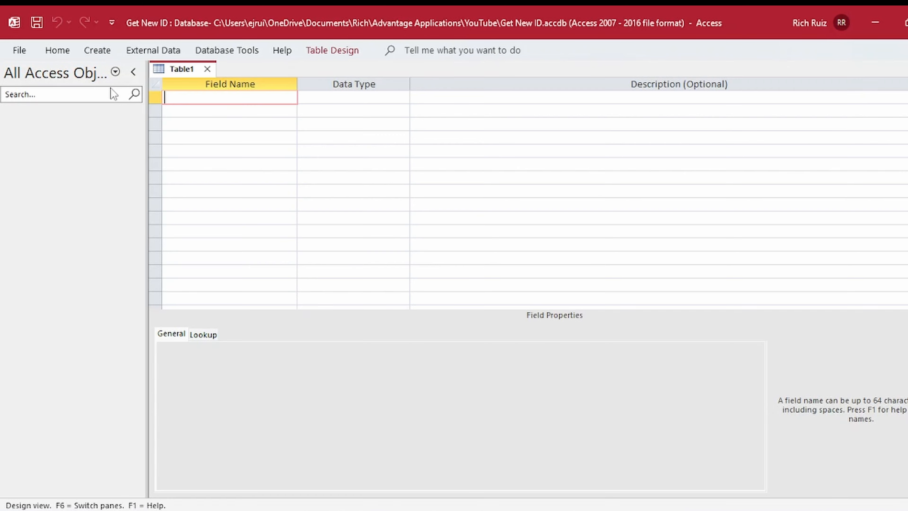
pyautogui.write('EventDetailsID')
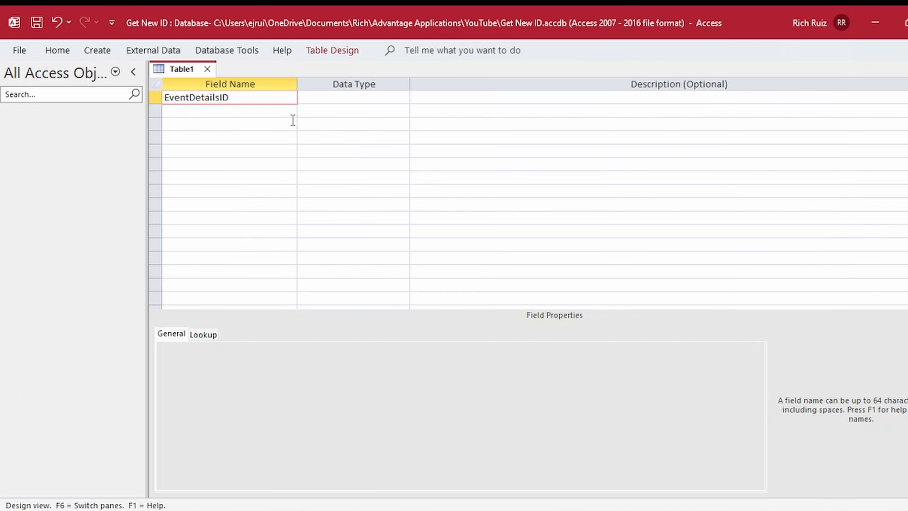
pyautogui.click(332, 97)
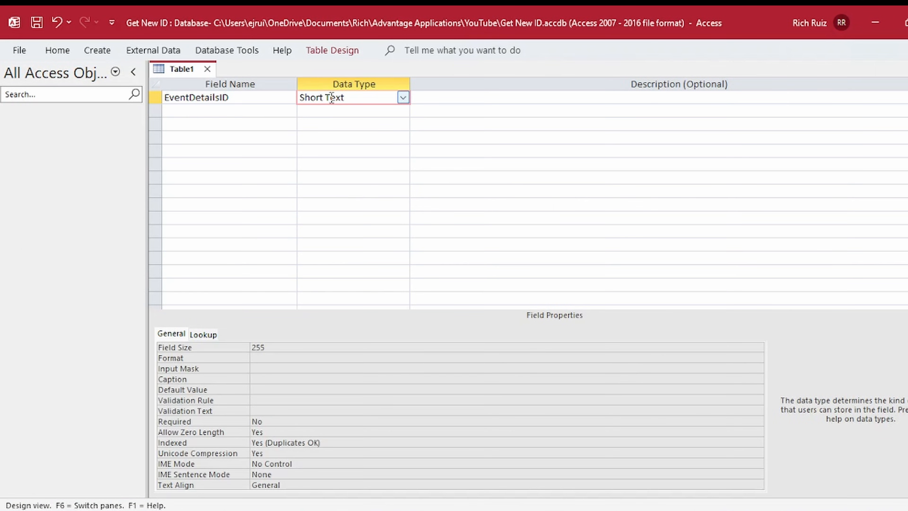
pyautogui.click(403, 97)
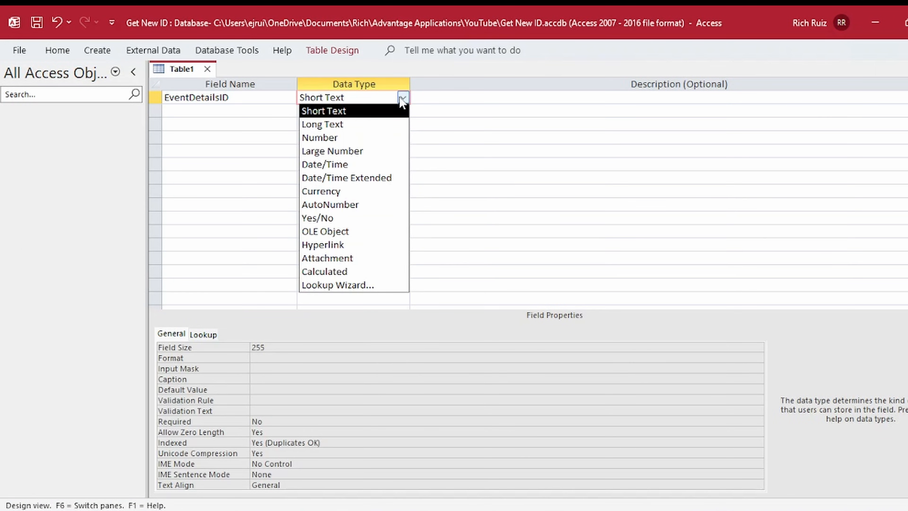
pyautogui.write('autoNumber')
pyautogui.press('Tab')
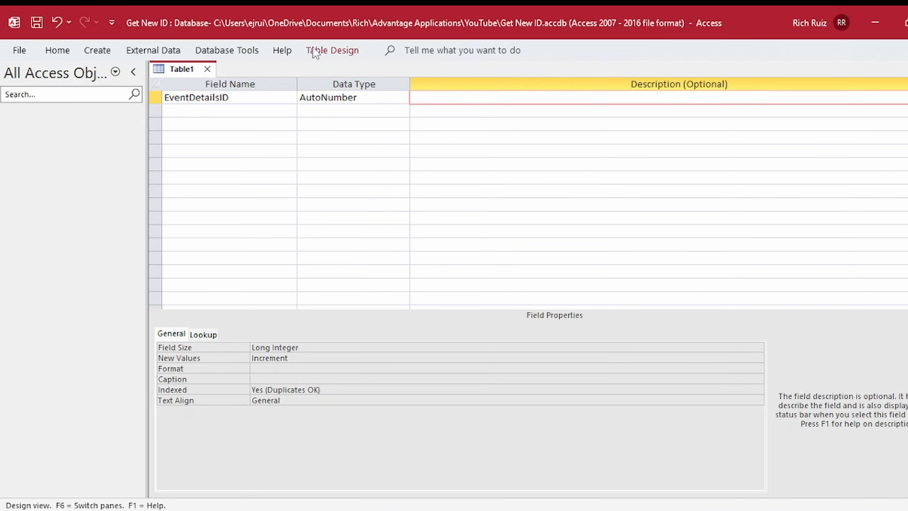
pyautogui.click(321, 50)
pyautogui.click(76, 90)
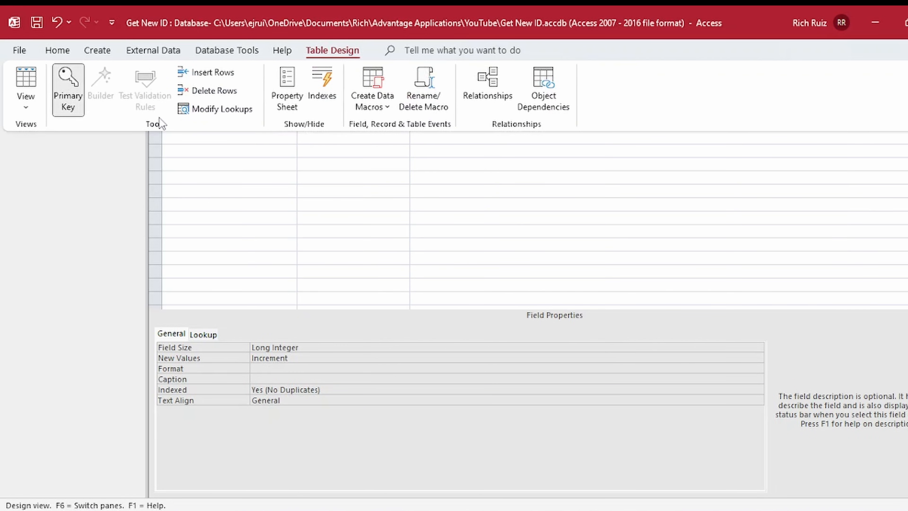
# Step: Add a second field named Date_TimeOfEvent with the Date/Time data type
pyautogui.click(216, 114)
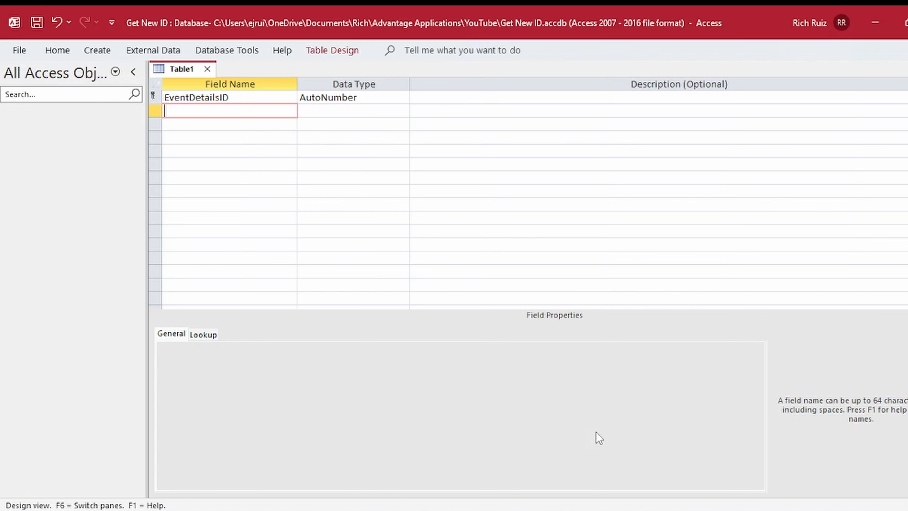
pyautogui.click(324, 113)
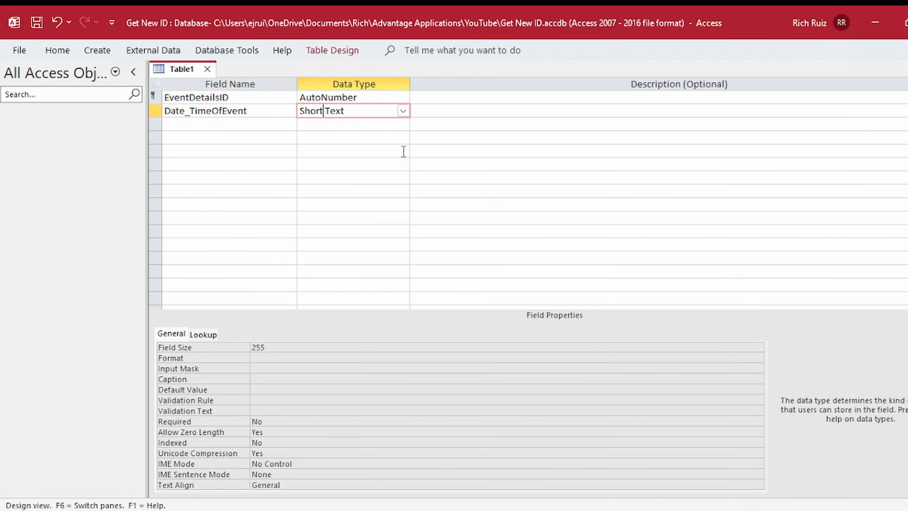
pyautogui.click(402, 111)
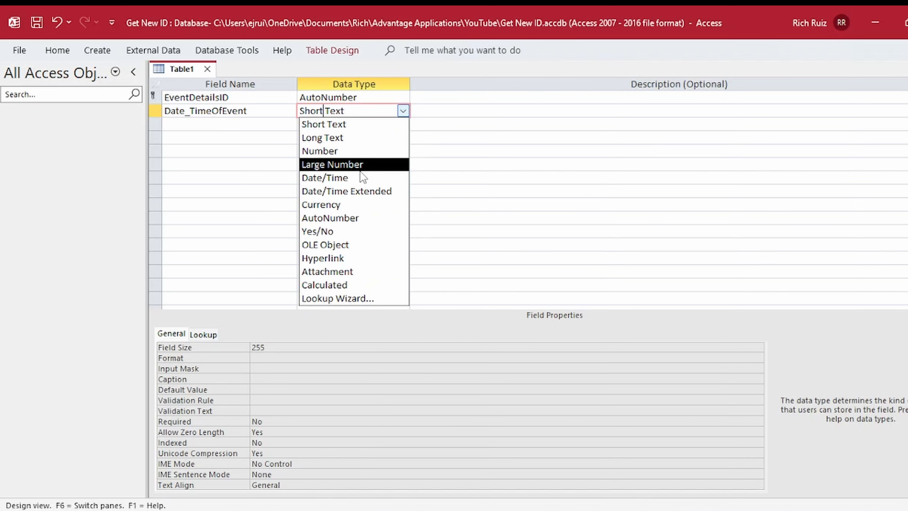
pyautogui.click(354, 177)
# Step: Set the Date_TimeOfEvent field's format to Short Date and its default value to Date()
pyautogui.click(297, 348)
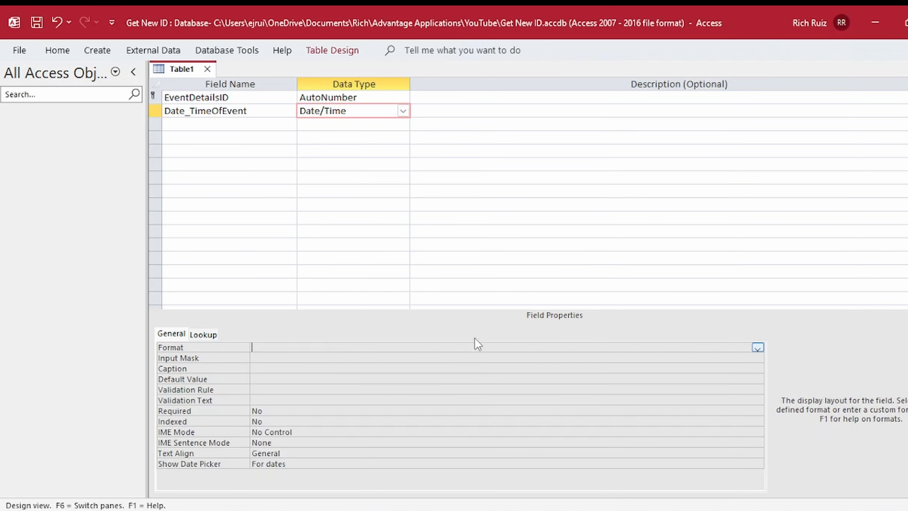
pyautogui.click(757, 347)
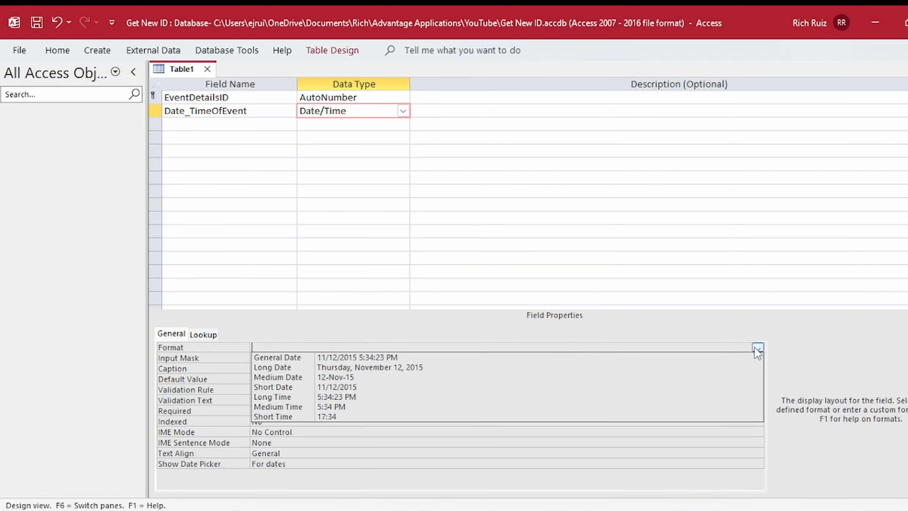
pyautogui.click(342, 387)
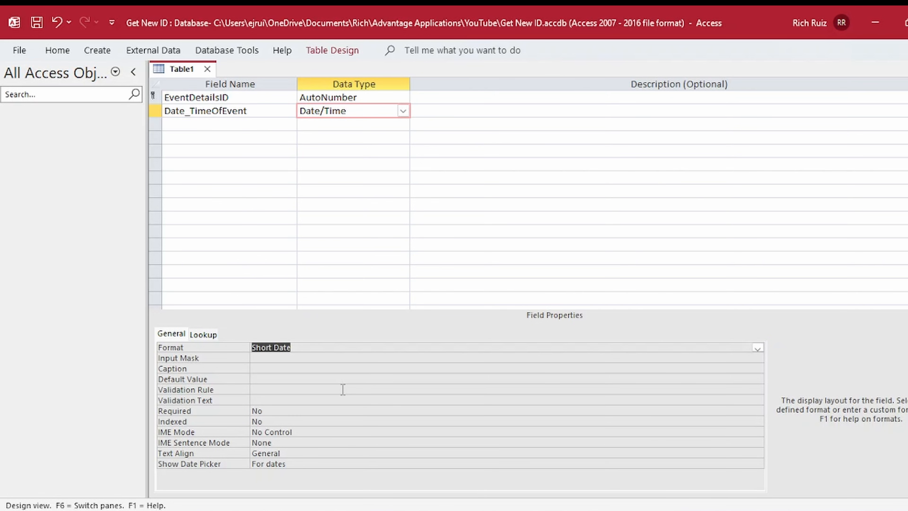
pyautogui.click(276, 378)
pyautogui.write('date()')
pyautogui.press('Return')
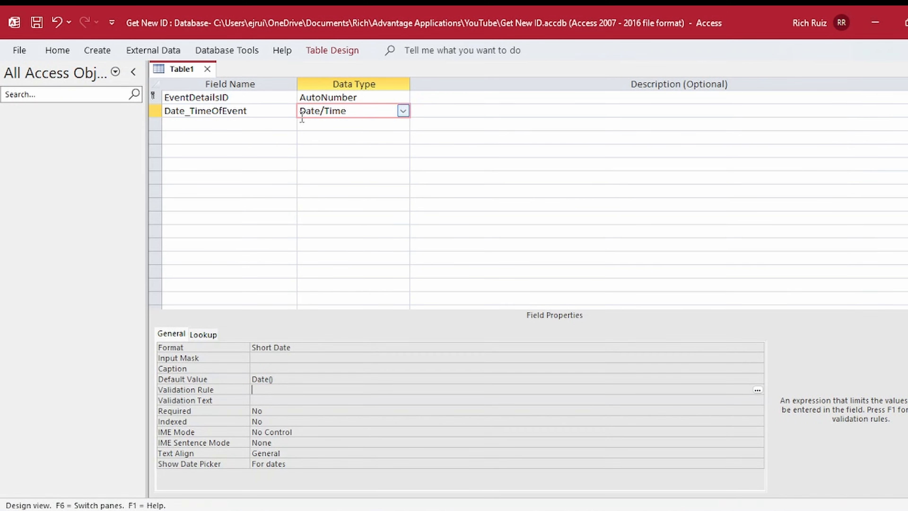
# Step: Add a ReportedBy field with the Short Text data type below Date_TimeOfEvent
pyautogui.click(277, 124)
pyautogui.write('ReportedBy')
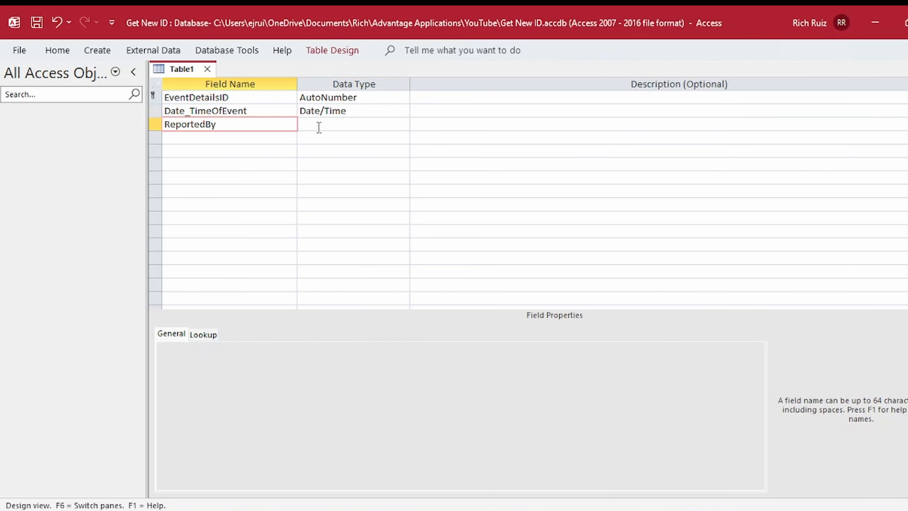
pyautogui.click(319, 123)
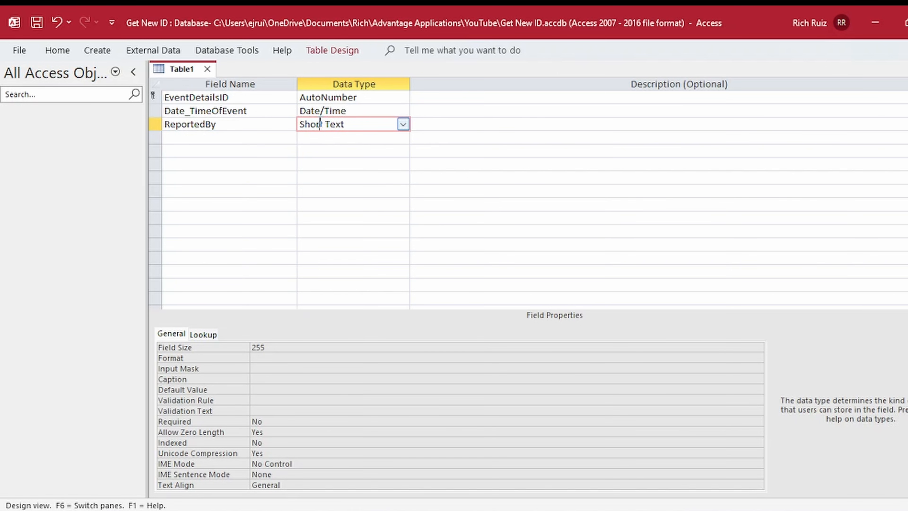
# Step: Add an EventLocation field with the Number data type and check its field size and default value
pyautogui.click(281, 137)
pyautogui.write('EventLocation')
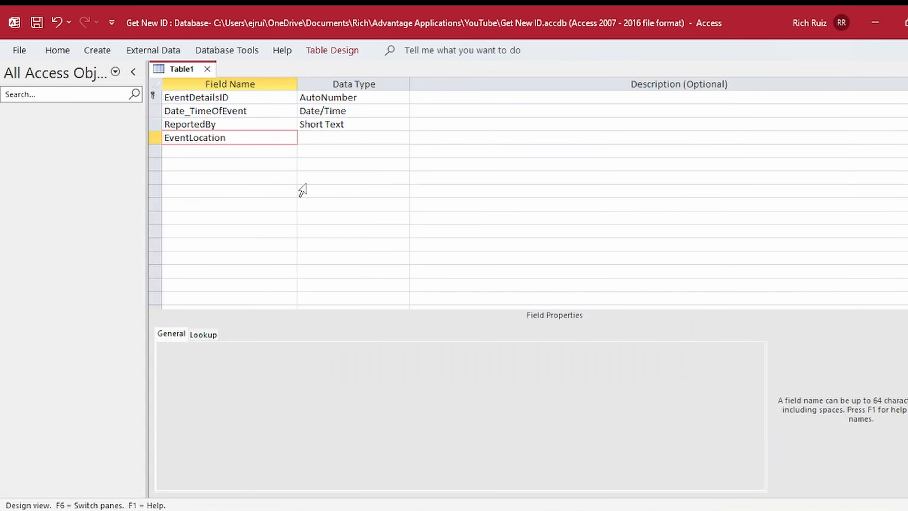
pyautogui.click(347, 137)
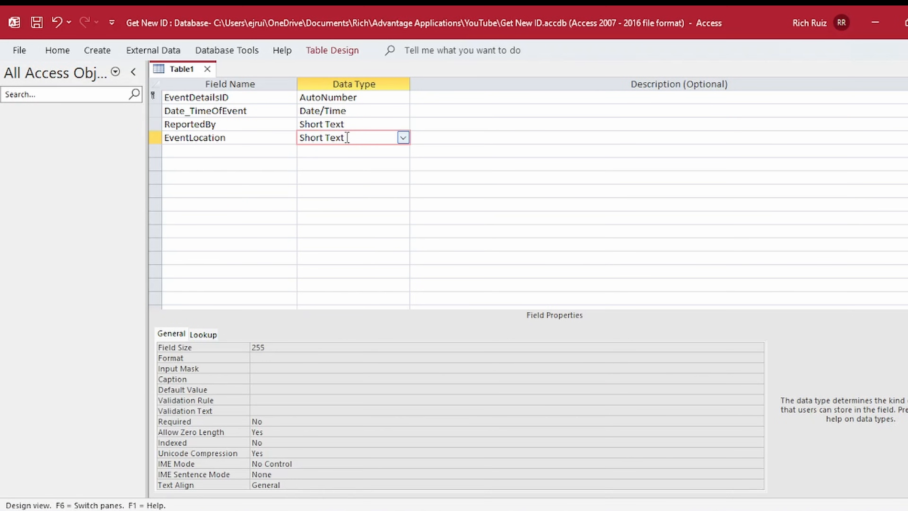
pyautogui.click(403, 137)
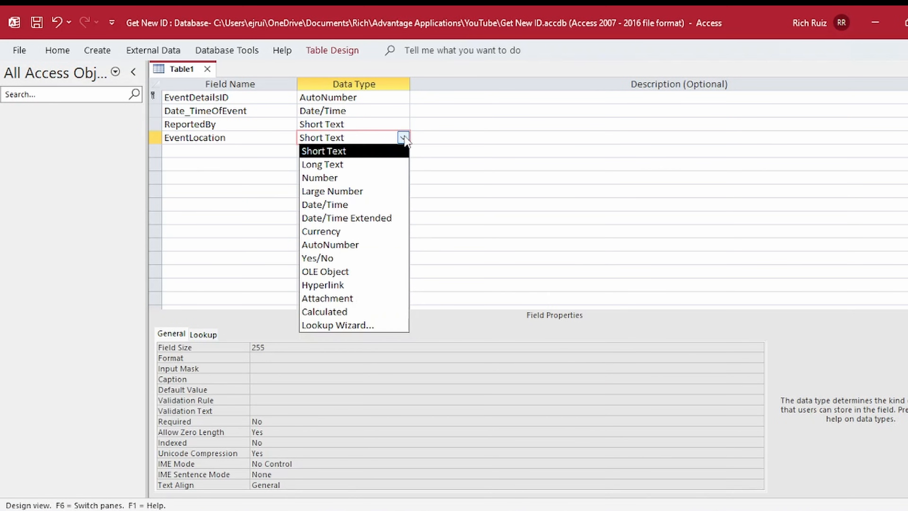
pyautogui.click(334, 176)
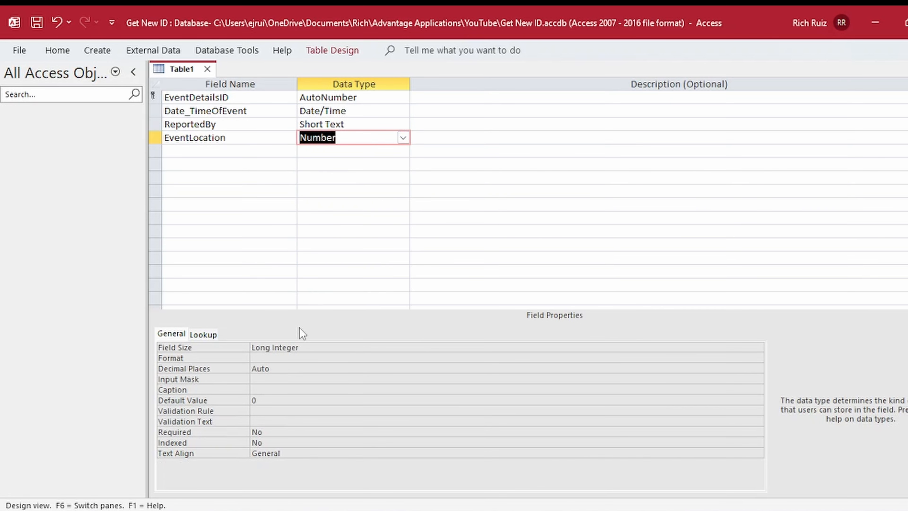
pyautogui.click(320, 344)
pyautogui.click(231, 347)
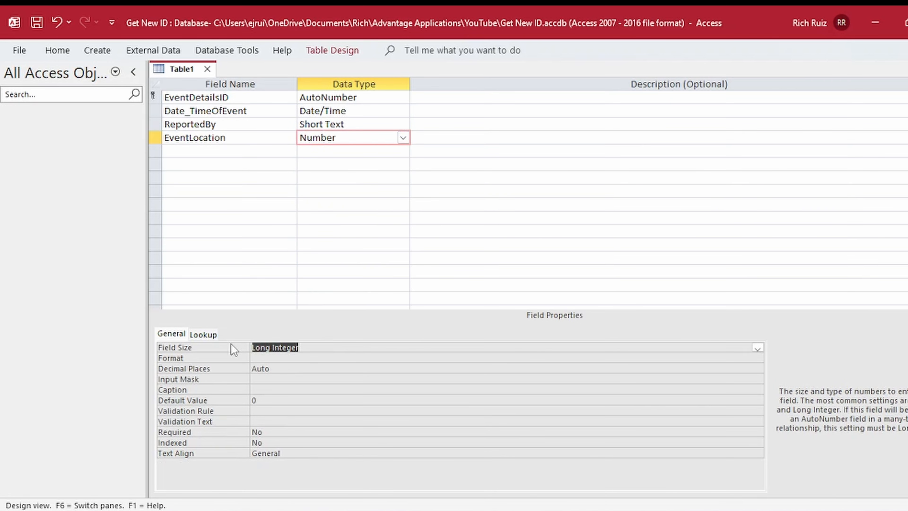
pyautogui.click(225, 398)
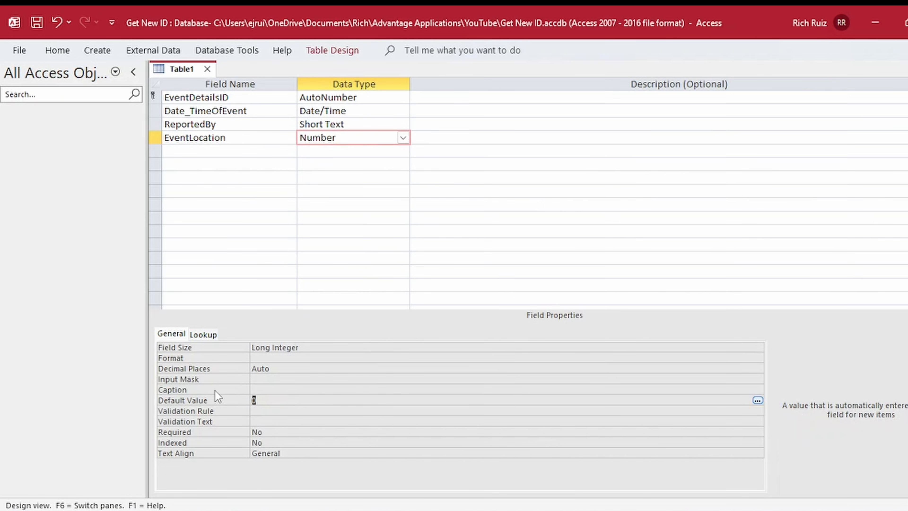
# Step: Close the new table and save its design as tblEventDetails
pyautogui.click(208, 69)
pyautogui.click(419, 305)
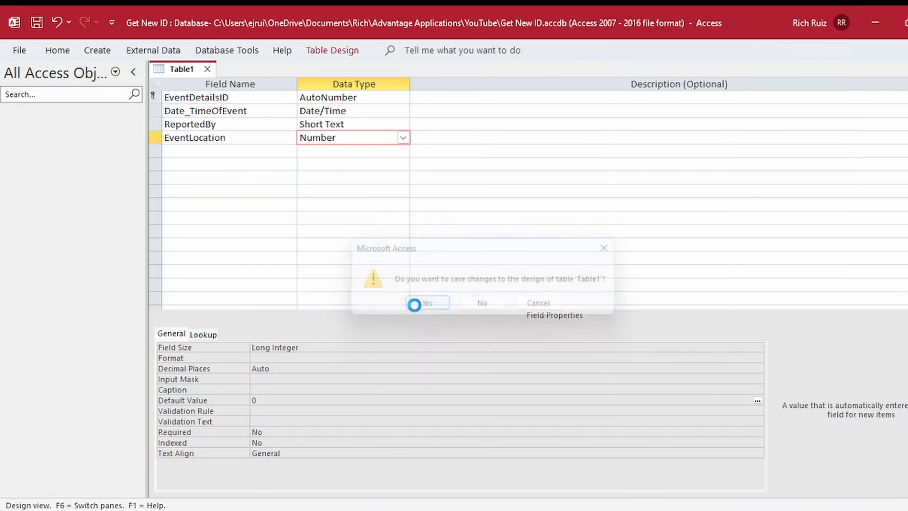
pyautogui.write('tblEventDetails')
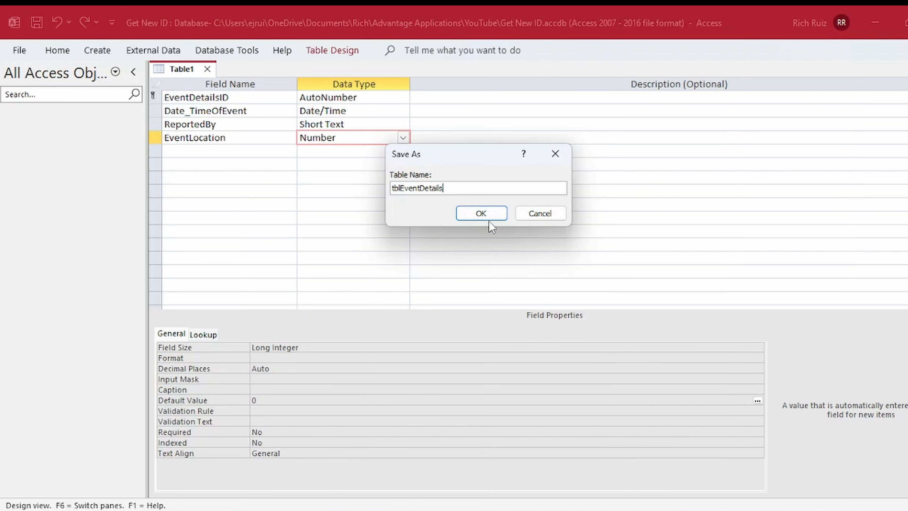
pyautogui.click(484, 213)
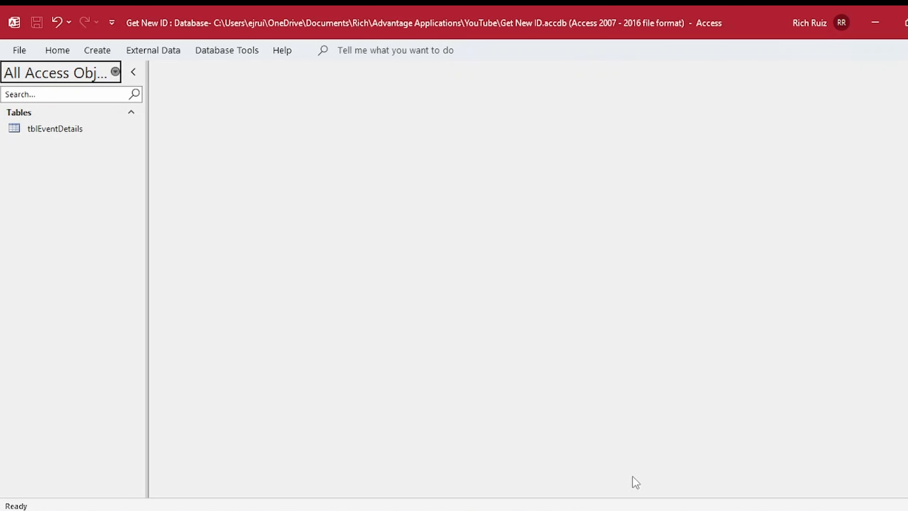
pyautogui.click(607, 510)
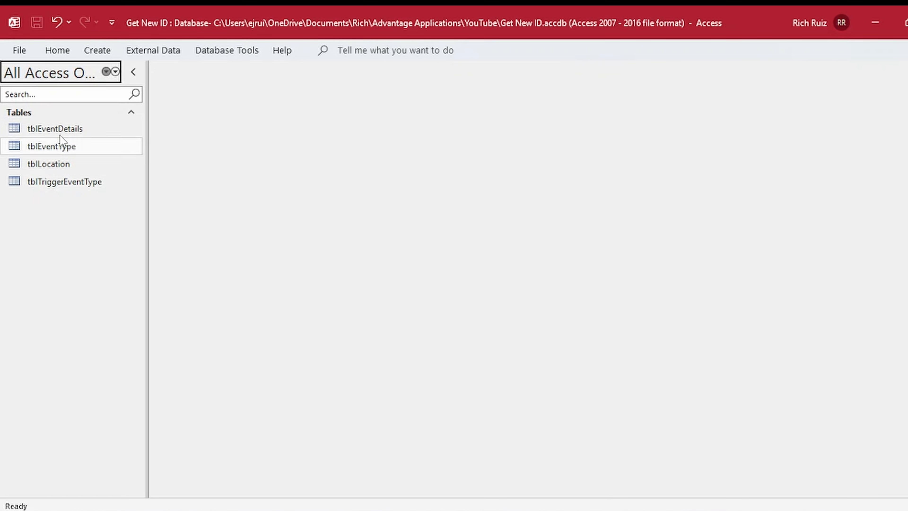
pyautogui.click(233, 50)
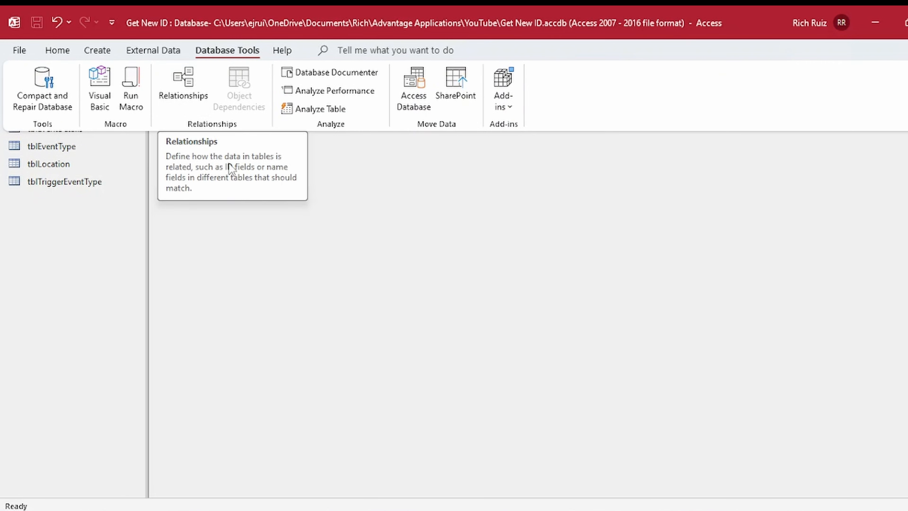
pyautogui.click(273, 278)
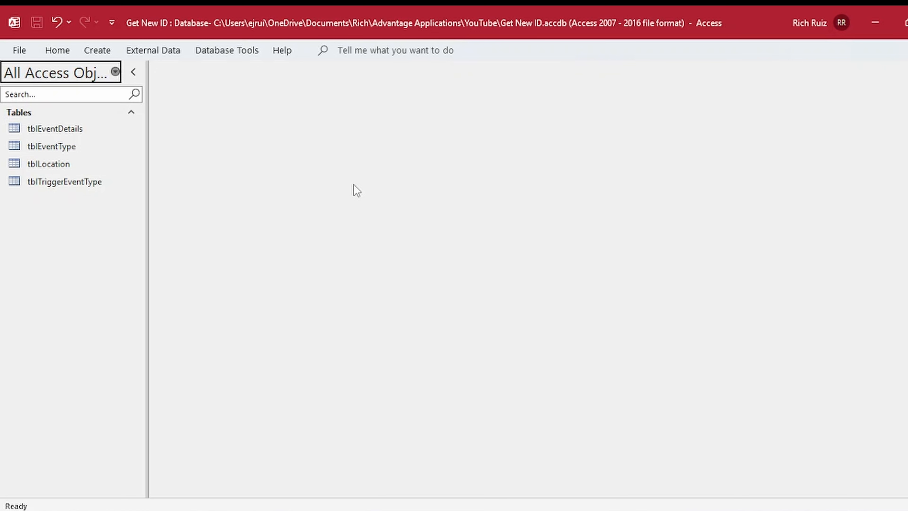
# Step: Open tblEventDetails in Design view and review its EventDetailsID key and the EventLocation field's data type in relation to tblLocation
pyautogui.rightClick(85, 135)
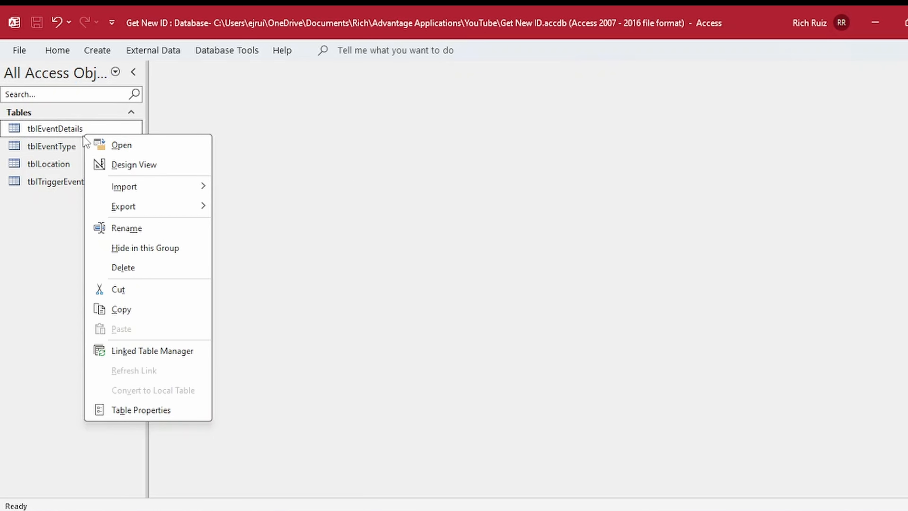
pyautogui.click(112, 165)
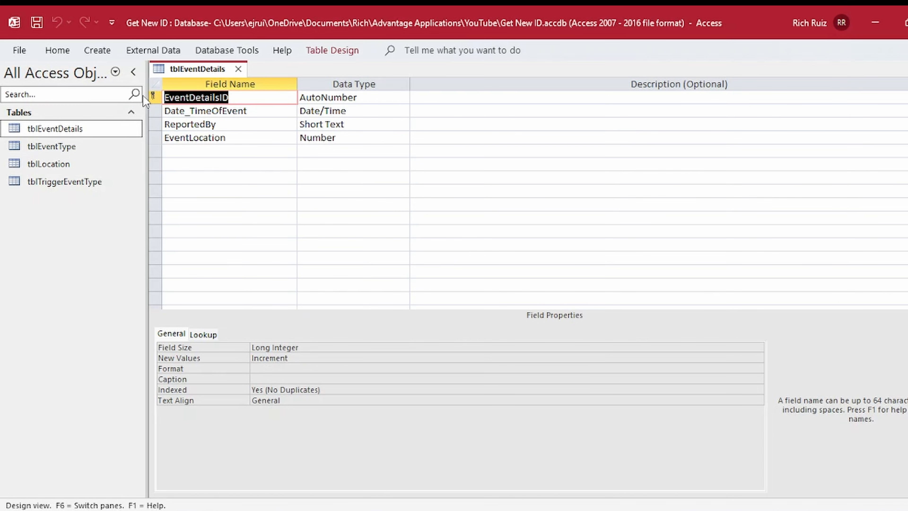
pyautogui.moveTo(254, 95); pyautogui.dragTo(144, 100)
pyautogui.click(275, 99)
pyautogui.moveTo(230, 98); pyautogui.dragTo(163, 99)
pyautogui.moveTo(234, 138); pyautogui.dragTo(134, 128)
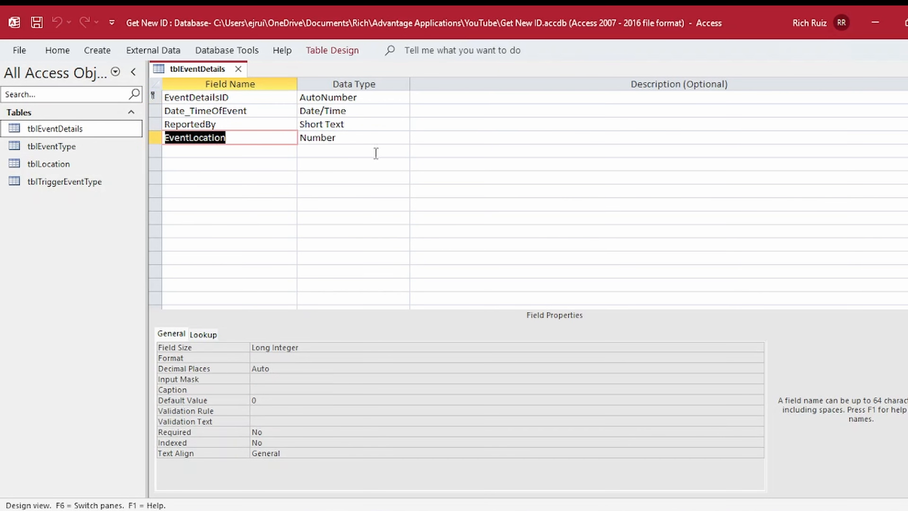
pyautogui.moveTo(363, 137); pyautogui.dragTo(279, 138)
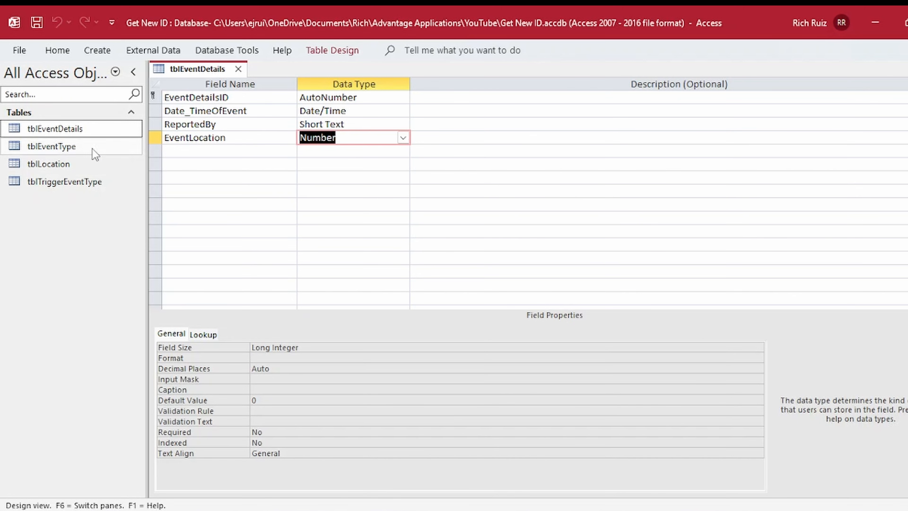
pyautogui.click(60, 164)
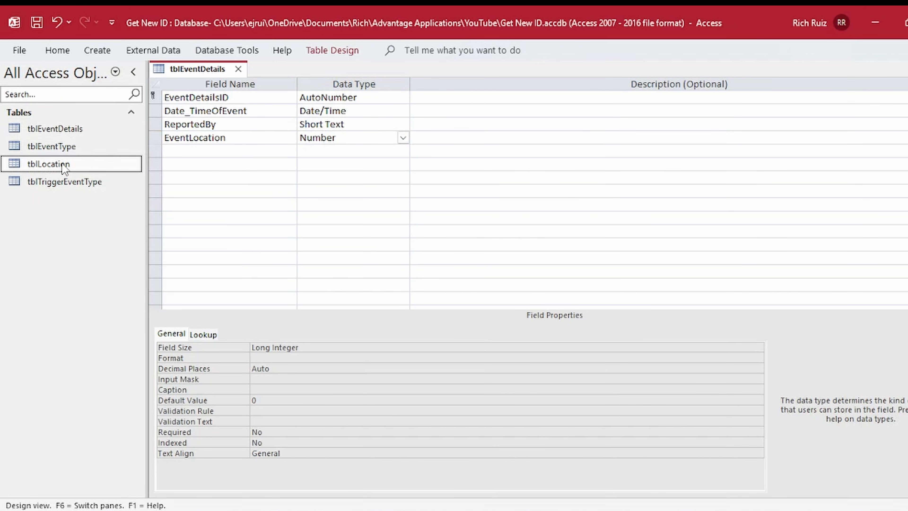
# Step: Close the tblEventDetails design and open the table in Datasheet view
pyautogui.click(238, 69)
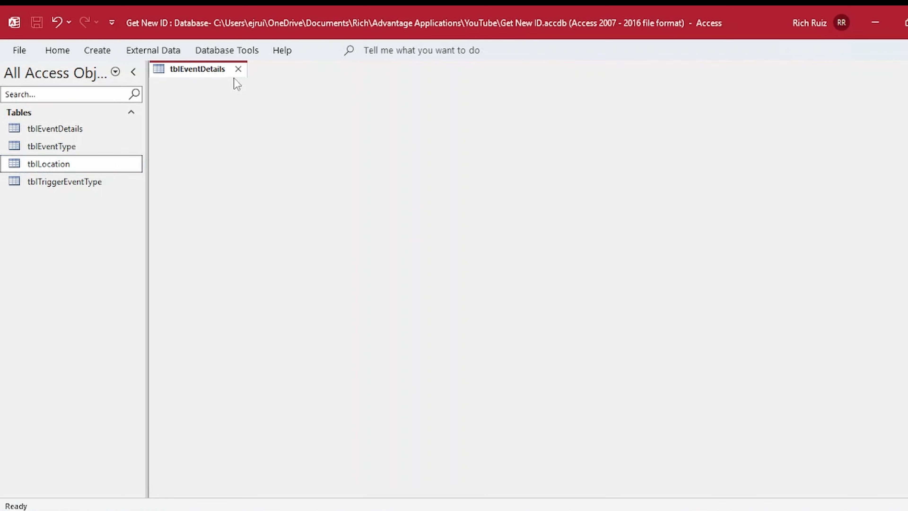
pyautogui.doubleClick(73, 130)
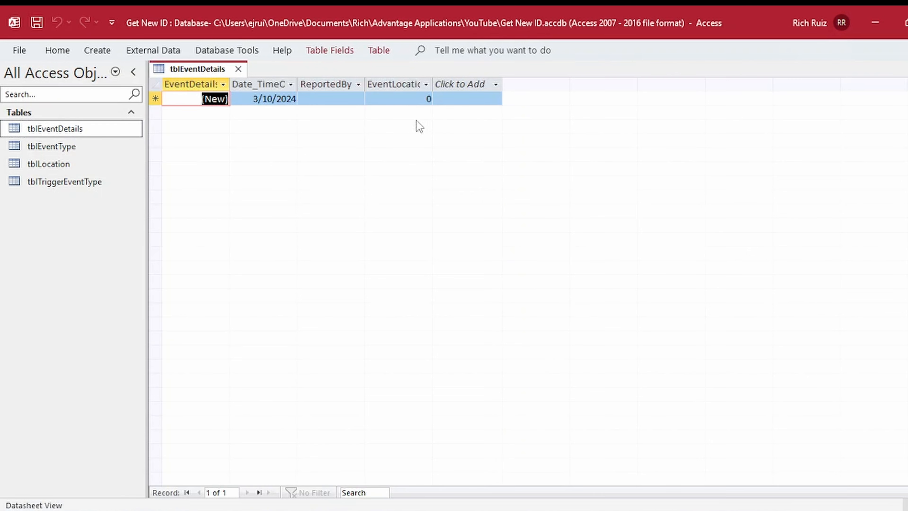
# Step: Switch tblEventDetails to Design view and set the EventLocation field's lookup display control to Combo Box
pyautogui.moveTo(397, 96); pyautogui.dragTo(429, 96)
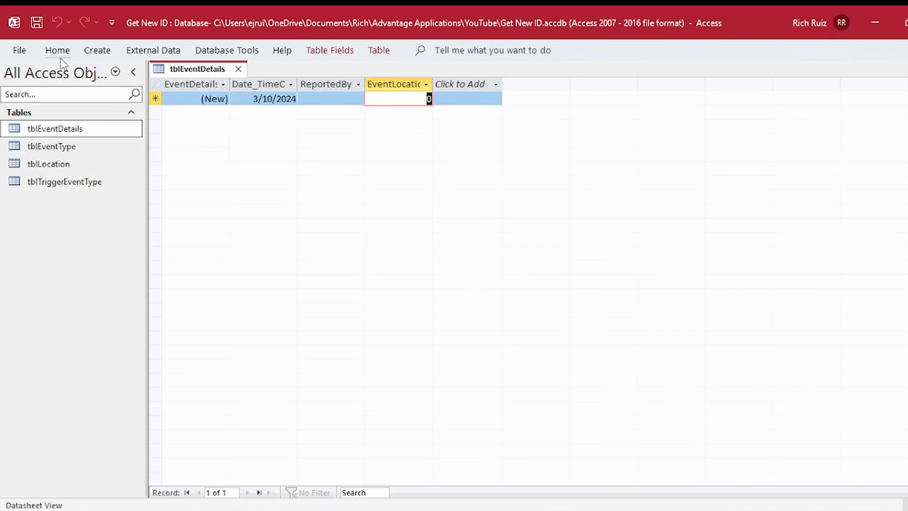
pyautogui.click(57, 50)
pyautogui.click(25, 81)
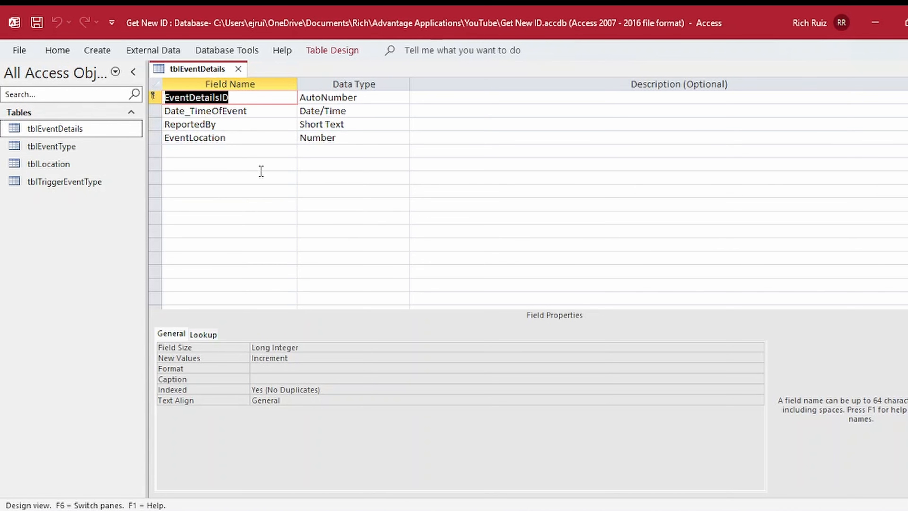
pyautogui.click(241, 138)
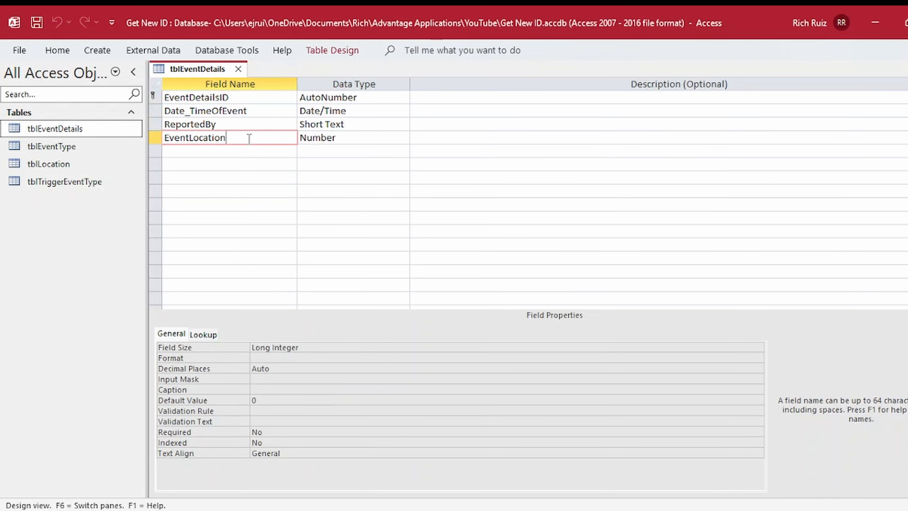
pyautogui.click(200, 333)
pyautogui.click(296, 347)
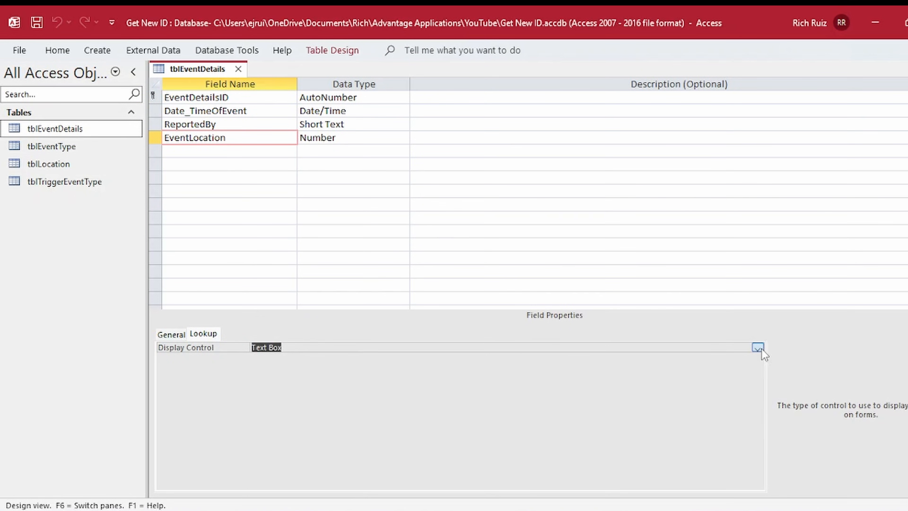
pyautogui.click(758, 347)
pyautogui.click(321, 377)
# Step: Build a row source query for EventLocation with the LocationID and Location fields of tblLocation
pyautogui.click(323, 369)
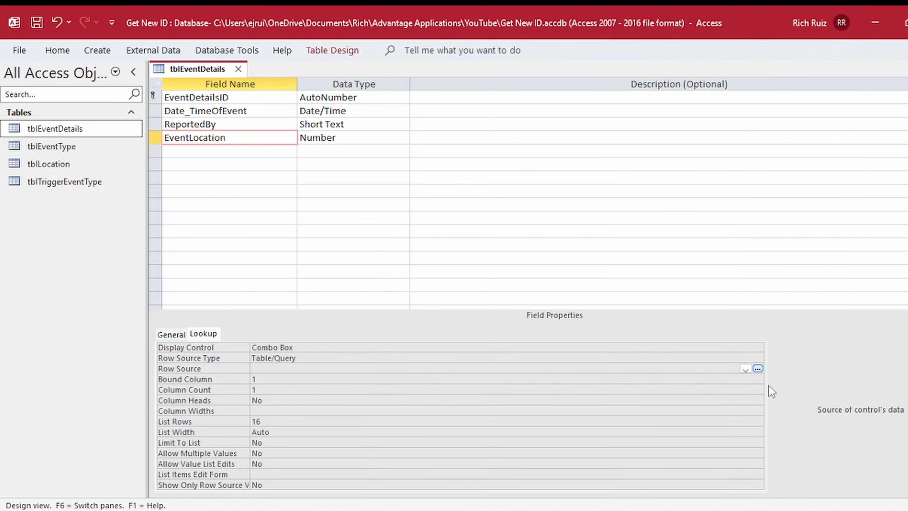
pyautogui.click(757, 368)
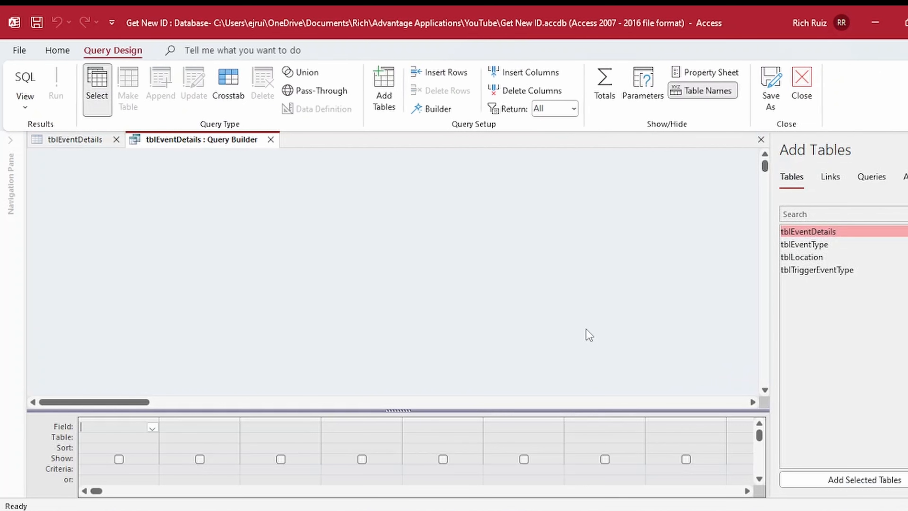
pyautogui.doubleClick(794, 257)
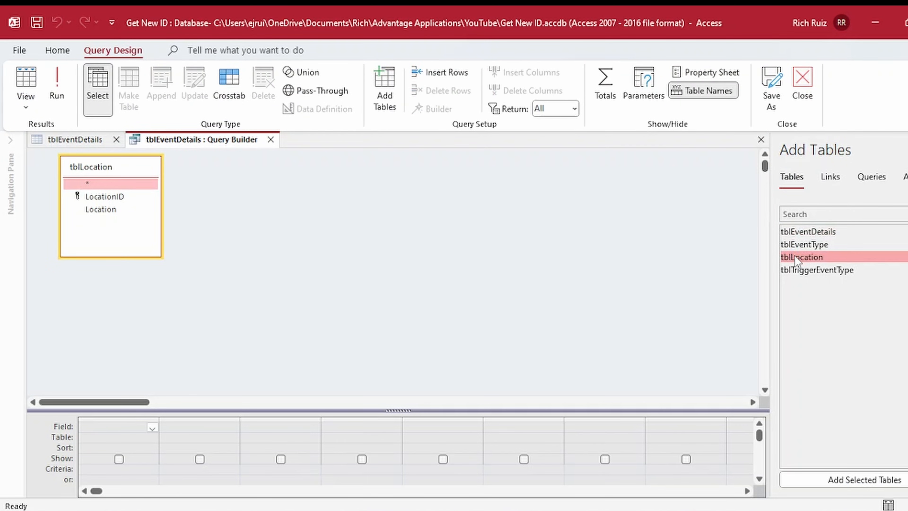
pyautogui.doubleClick(140, 171)
pyautogui.moveTo(121, 196); pyautogui.dragTo(116, 426)
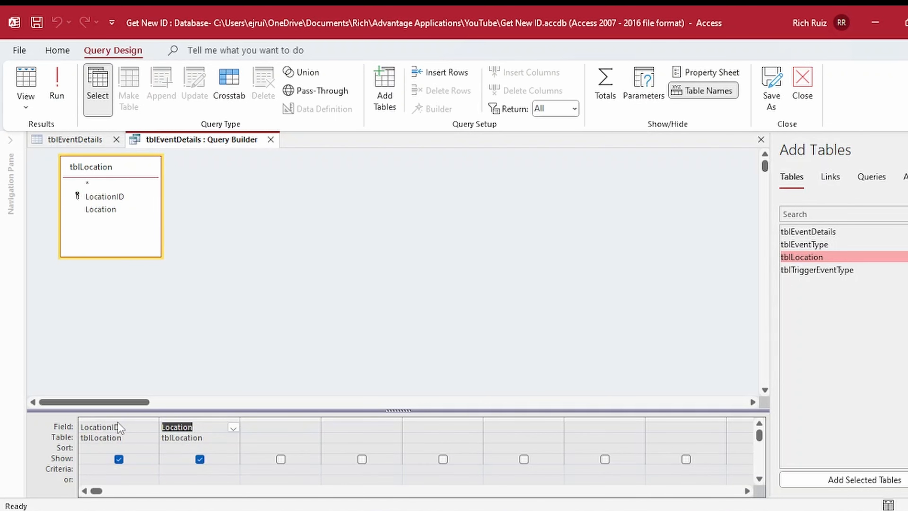
# Step: Sort the row source query by Location in ascending order and save it to the EventLocation lookup
pyautogui.click(193, 447)
pyautogui.write('Ascending')
pyautogui.press('Tab')
pyautogui.click(270, 139)
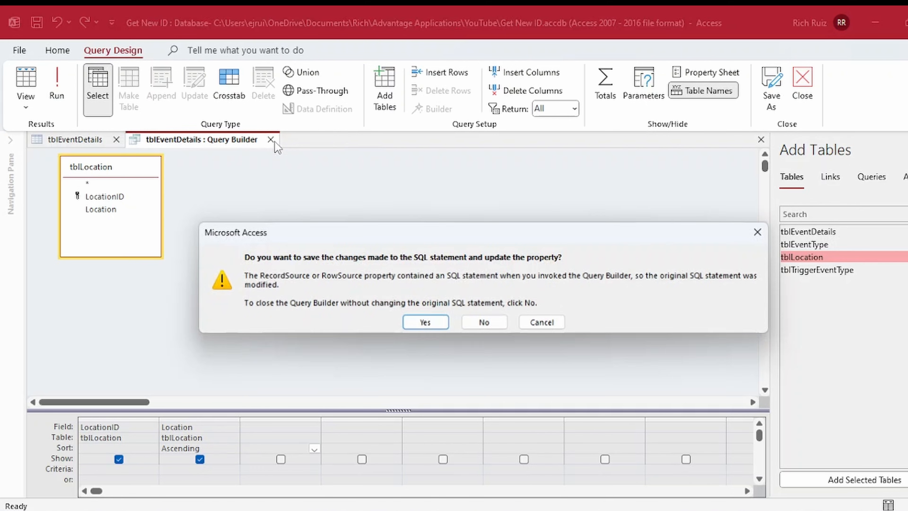
pyautogui.click(423, 320)
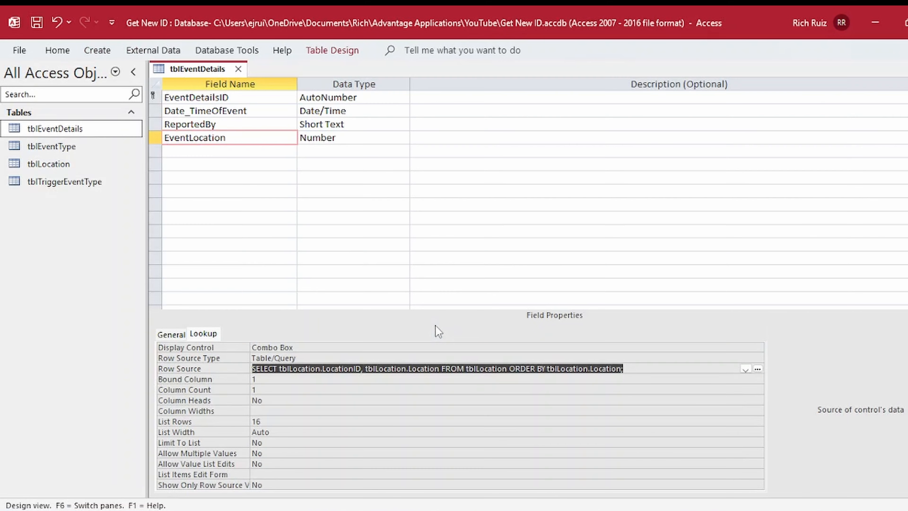
# Step: Set EventLocation's lookup column count to 2 and column widths to 0";1", then close and save the tblEventDetails design
pyautogui.click(229, 378)
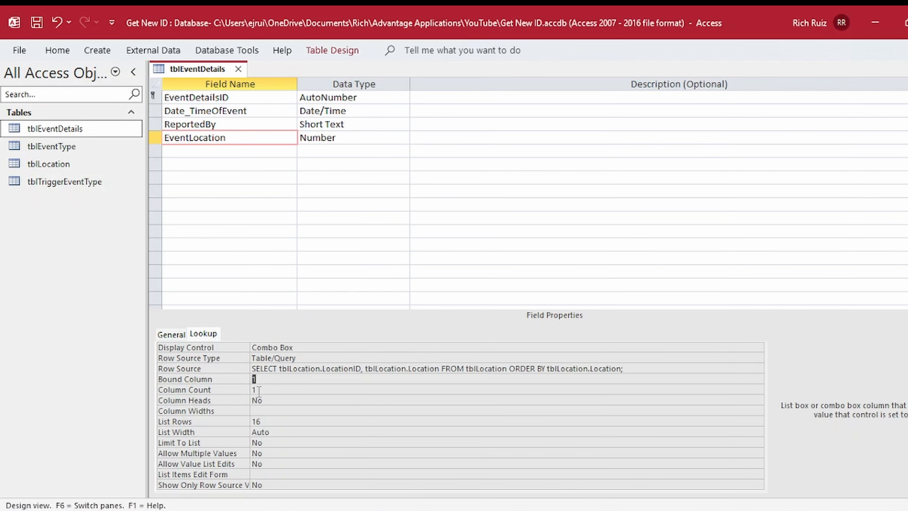
pyautogui.moveTo(274, 393); pyautogui.dragTo(215, 390)
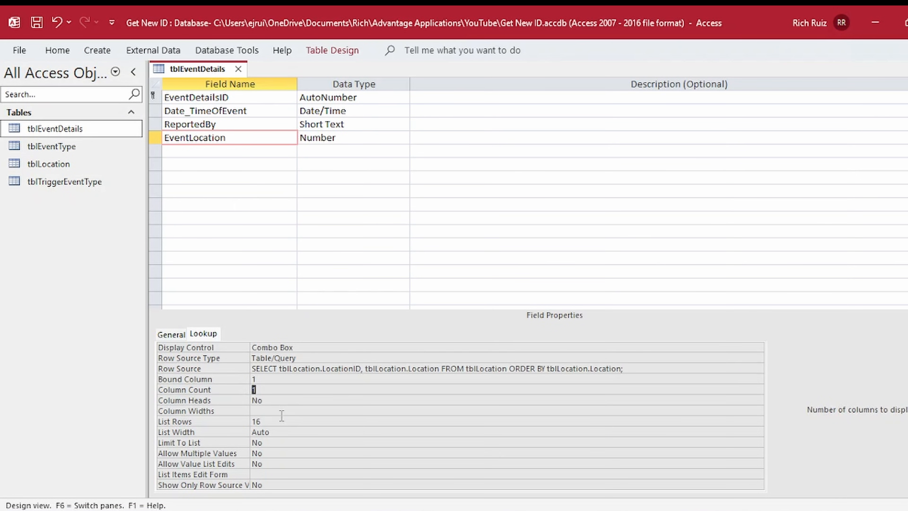
pyautogui.write('2')
pyautogui.click(310, 415)
pyautogui.write('0";1"')
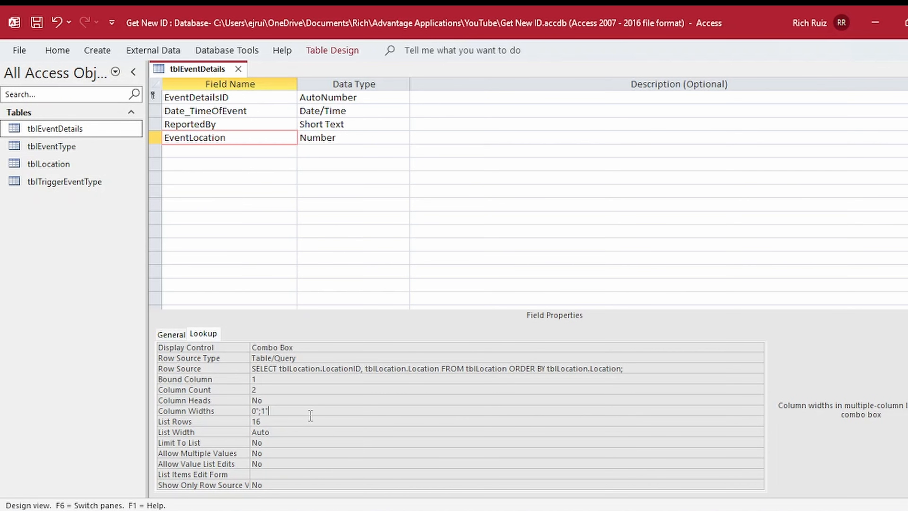
pyautogui.press('Return')
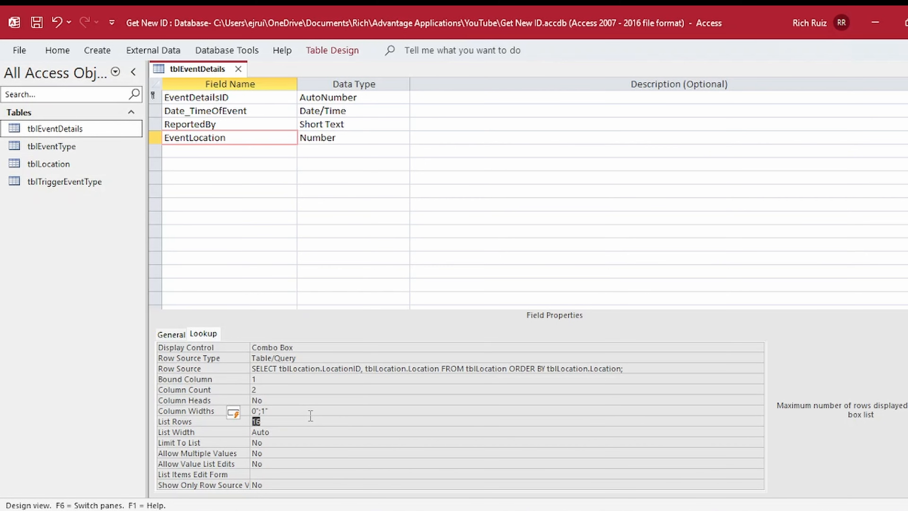
pyautogui.click(242, 70)
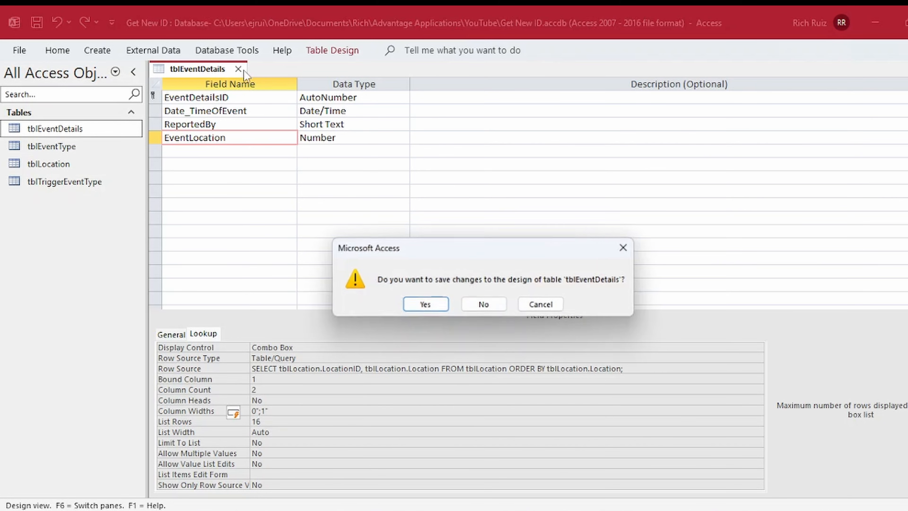
pyautogui.click(426, 305)
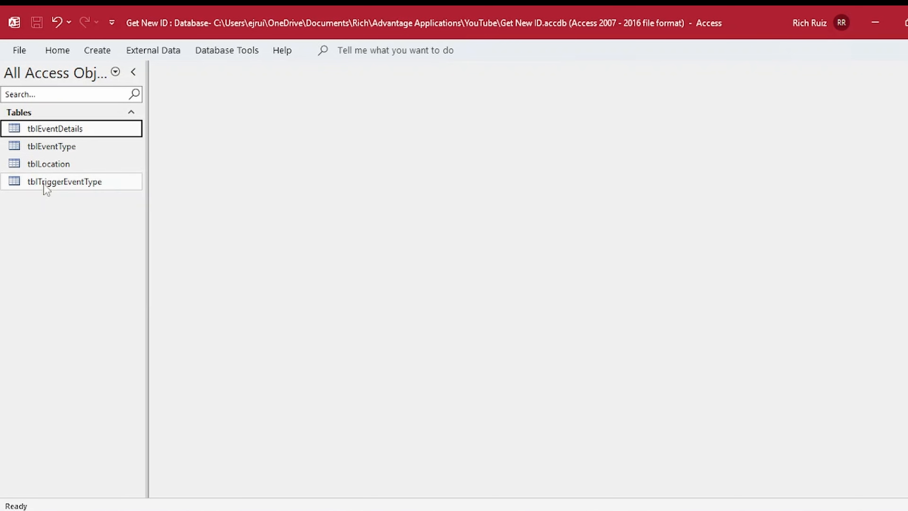
# Step: Open tblLocation and add the locations Offices and Warehouse
pyautogui.doubleClick(48, 170)
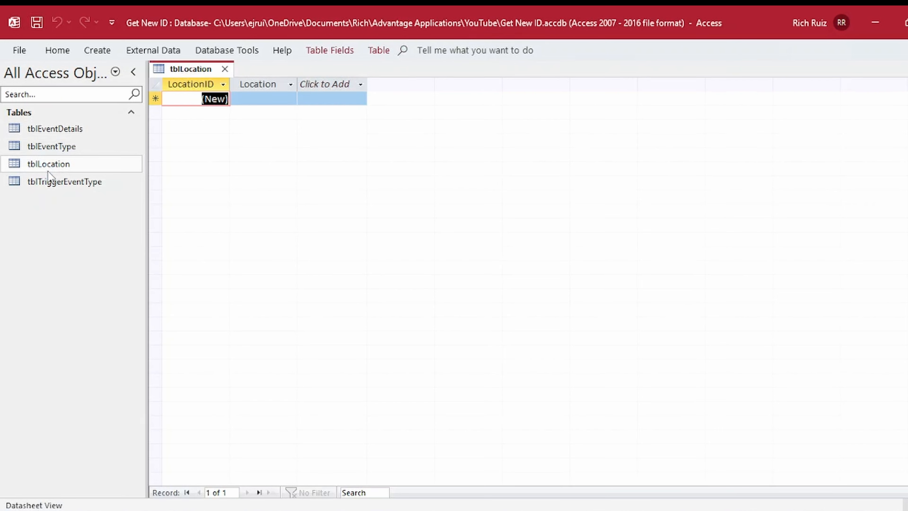
pyautogui.click(277, 101)
pyautogui.write('Offices')
pyautogui.press('Return')
pyautogui.press('Return')
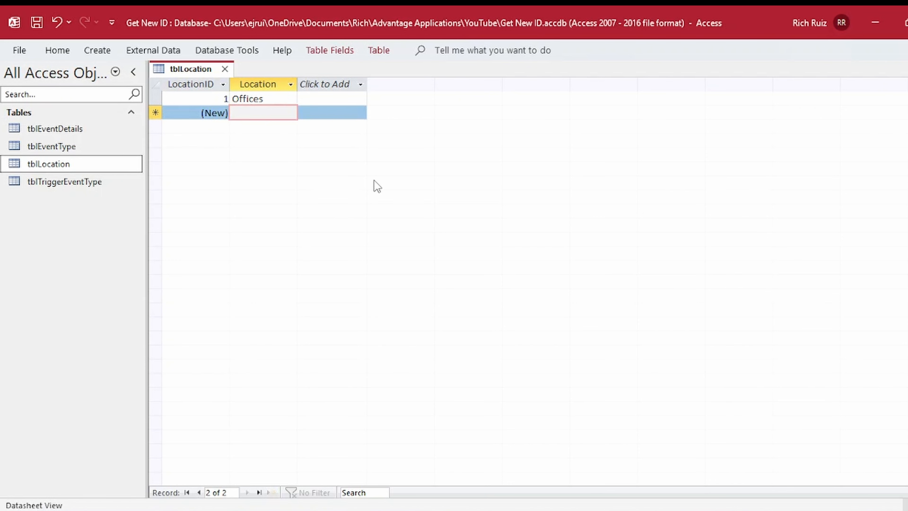
pyautogui.write('Warehouse')
pyautogui.press('Return')
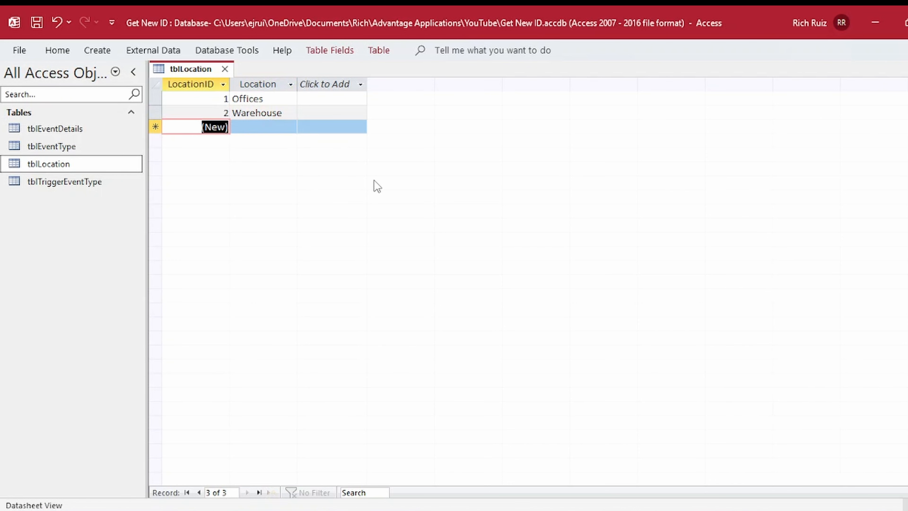
# Step: Add the locations Loading Docks and Production Floor to tblLocation and close the table
pyautogui.press('Return')
pyautogui.write('Loa')
pyautogui.write('ding Docks')
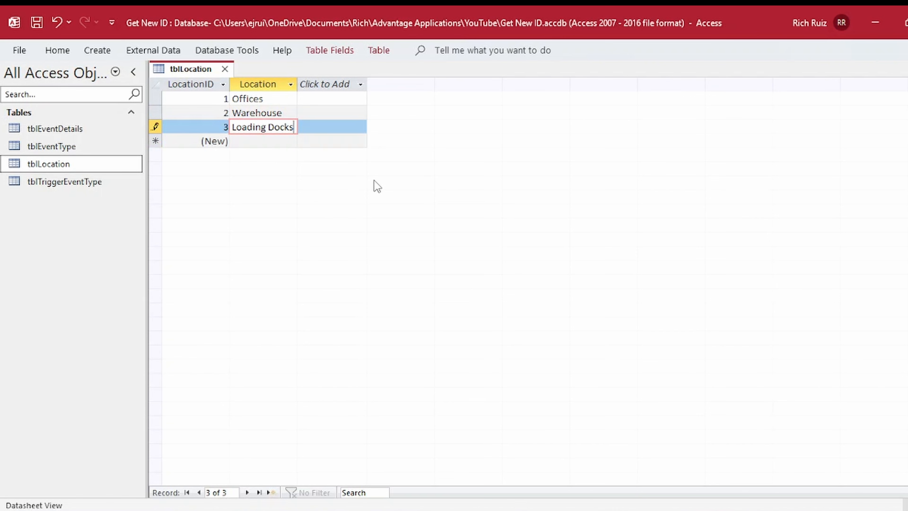
pyautogui.press('Tab')
pyautogui.press('Tab')
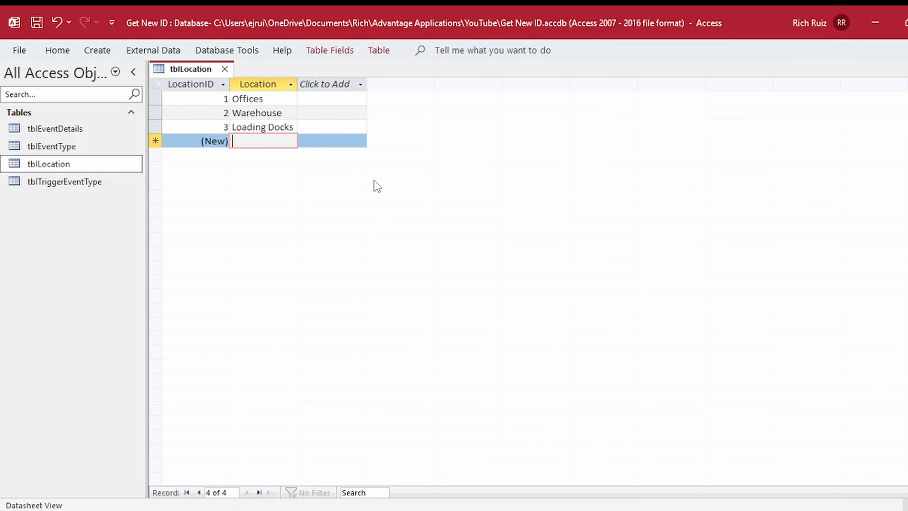
pyautogui.write('Production ')
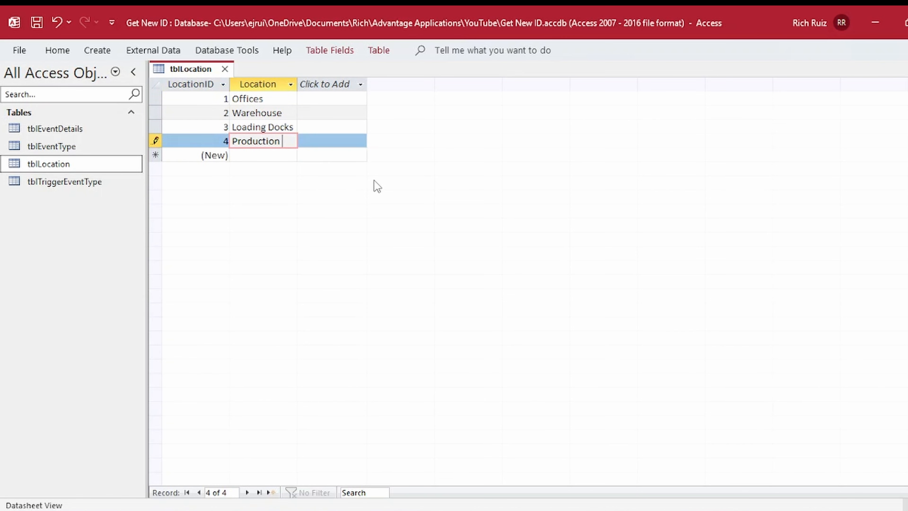
pyautogui.write('Floor')
pyautogui.press('Tab')
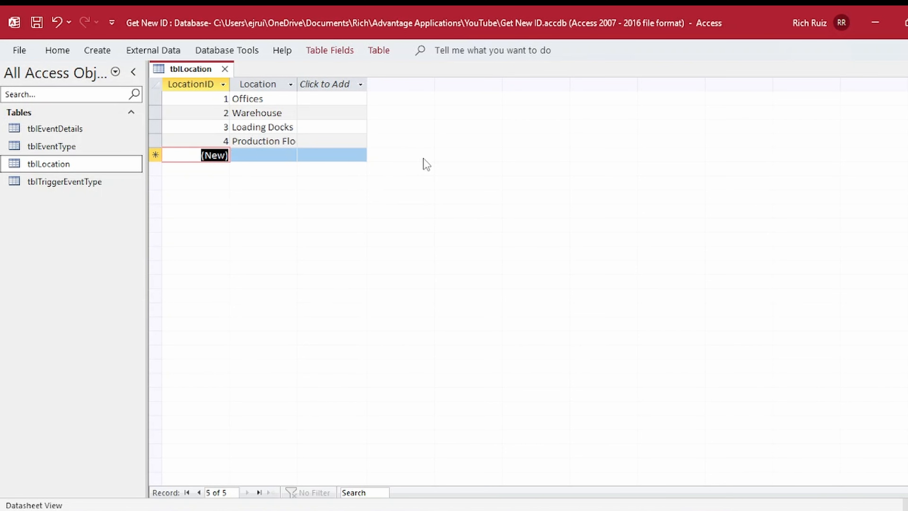
pyautogui.click(225, 67)
# Step: Open tblEventDetails and choose Production Floor as the new record's EventLocation
pyautogui.doubleClick(78, 134)
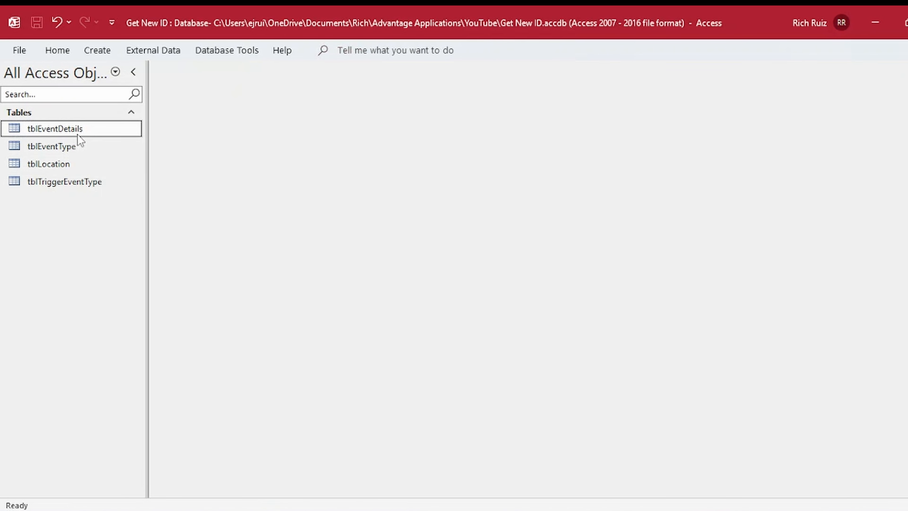
pyautogui.click(395, 99)
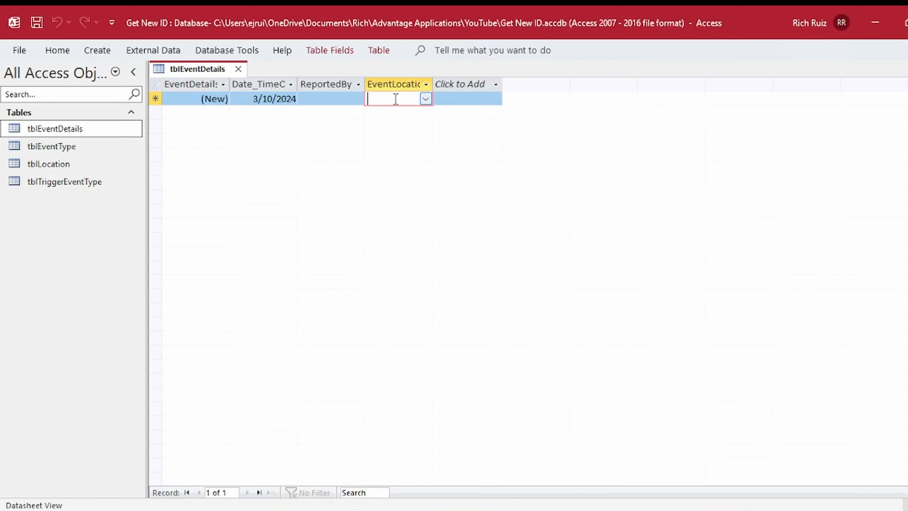
pyautogui.click(424, 100)
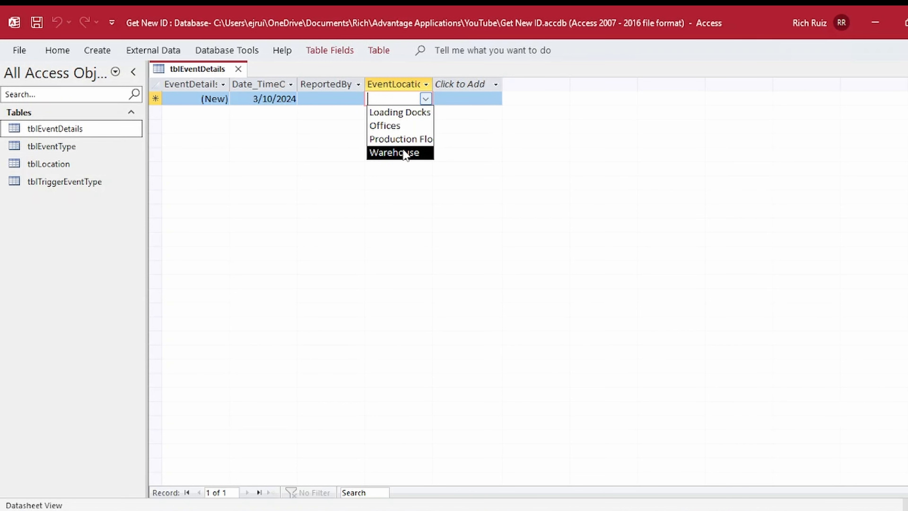
pyautogui.click(406, 139)
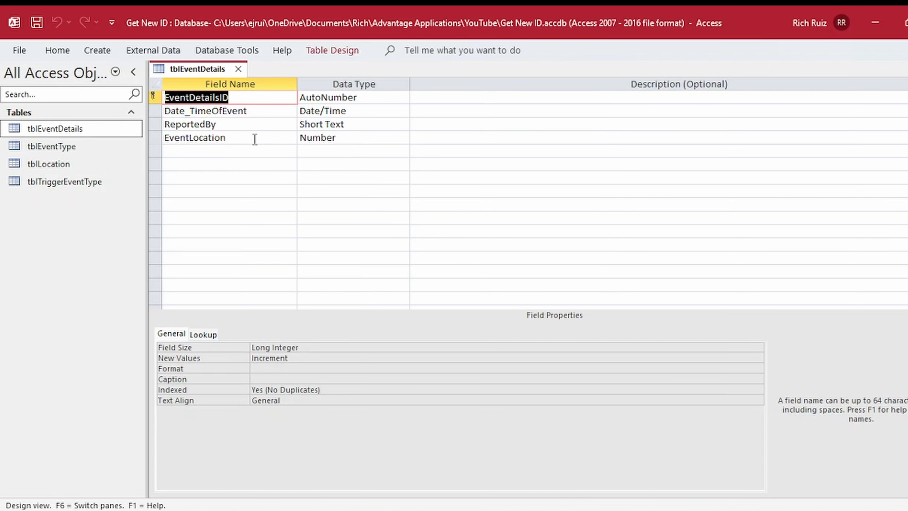
# Step: In the tblEventDetails design, clear EventLocation's row source and set bound column to 1, column count to 1 and column widths to 0"
pyautogui.click(254, 138)
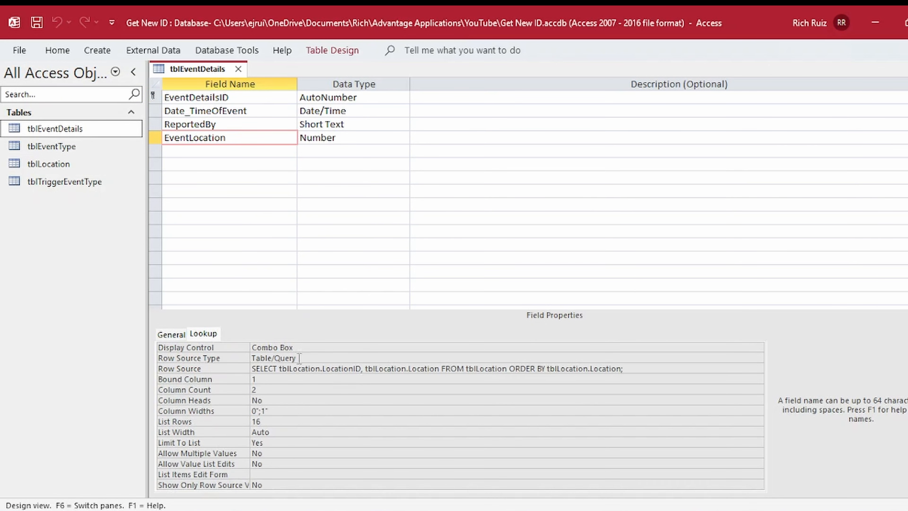
pyautogui.click(234, 368)
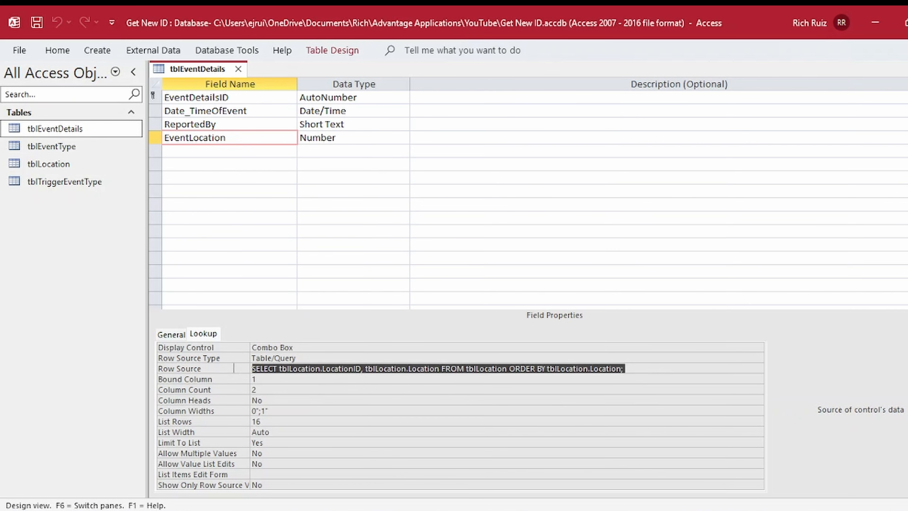
pyautogui.press('Delete')
pyautogui.click(234, 380)
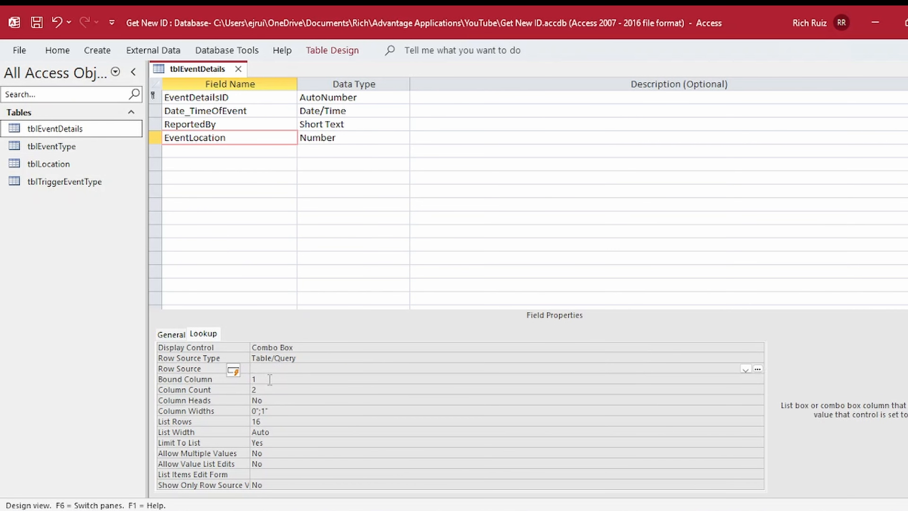
pyautogui.write('1')
pyautogui.press('Return')
pyautogui.write('1')
pyautogui.press('Return')
pyautogui.press('Return')
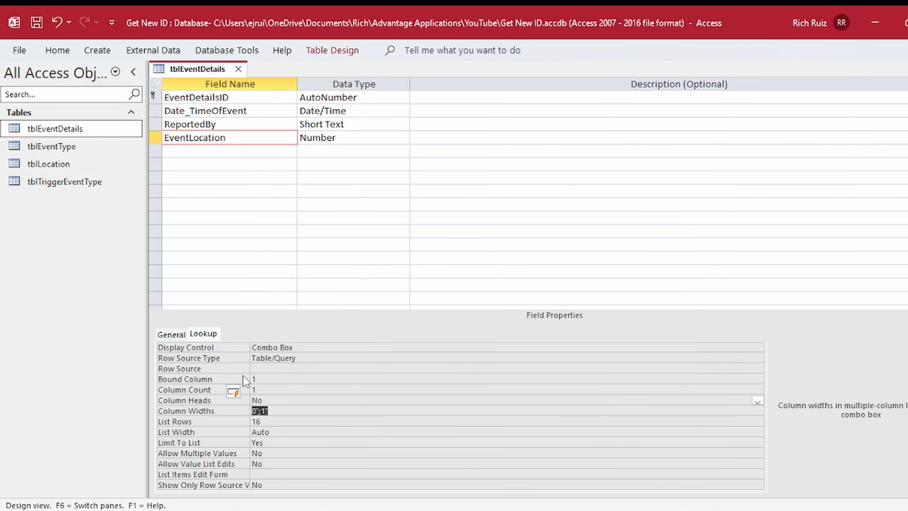
pyautogui.write('0')
pyautogui.press('Return')
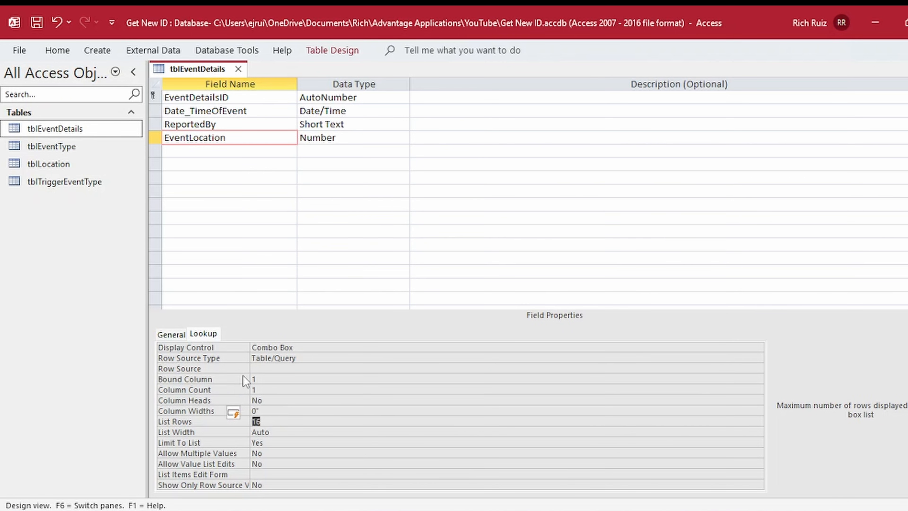
# Step: Set EventLocation's lookup display control back to Text Box, then save and close the tblEventDetails design
pyautogui.click(740, 345)
pyautogui.click(757, 347)
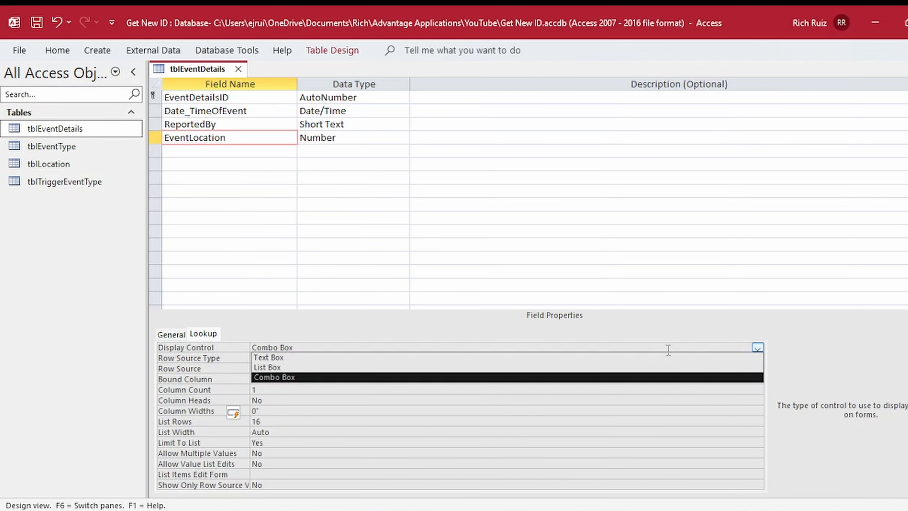
pyautogui.click(269, 357)
pyautogui.click(251, 152)
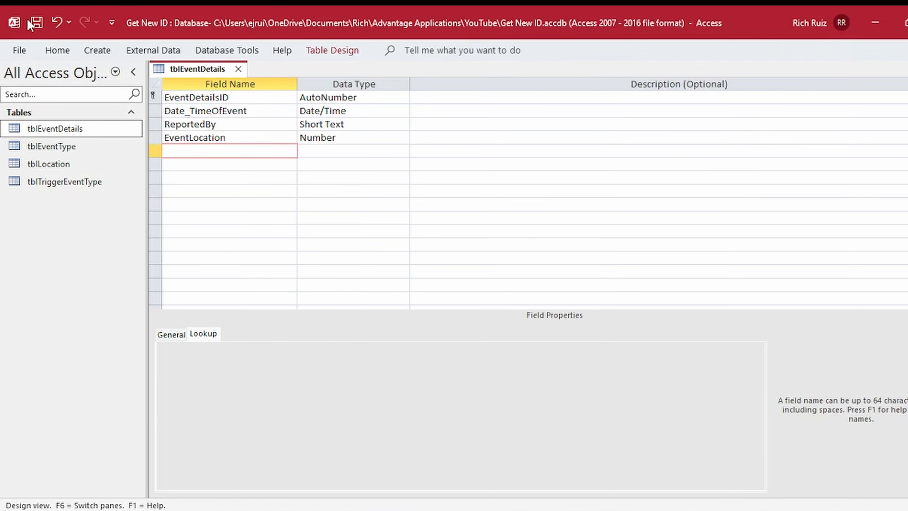
pyautogui.click(238, 68)
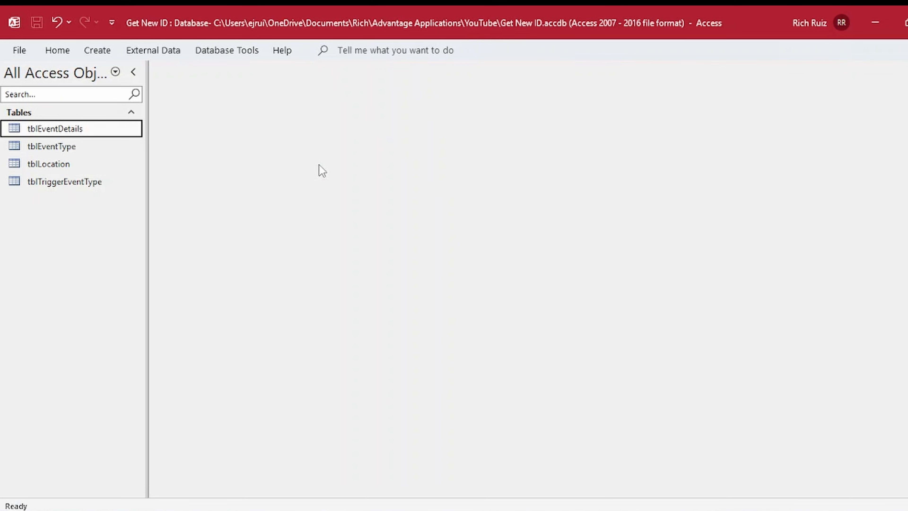
pyautogui.doubleClick(80, 165)
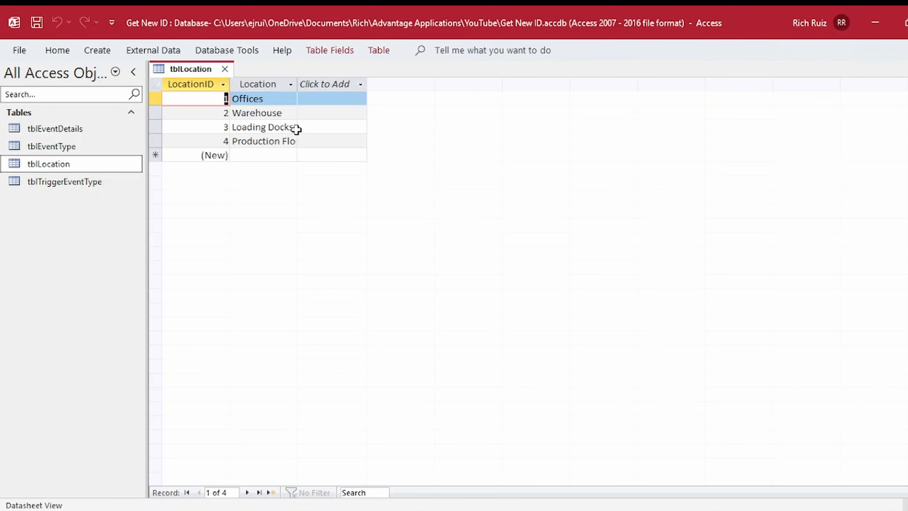
pyautogui.click(224, 69)
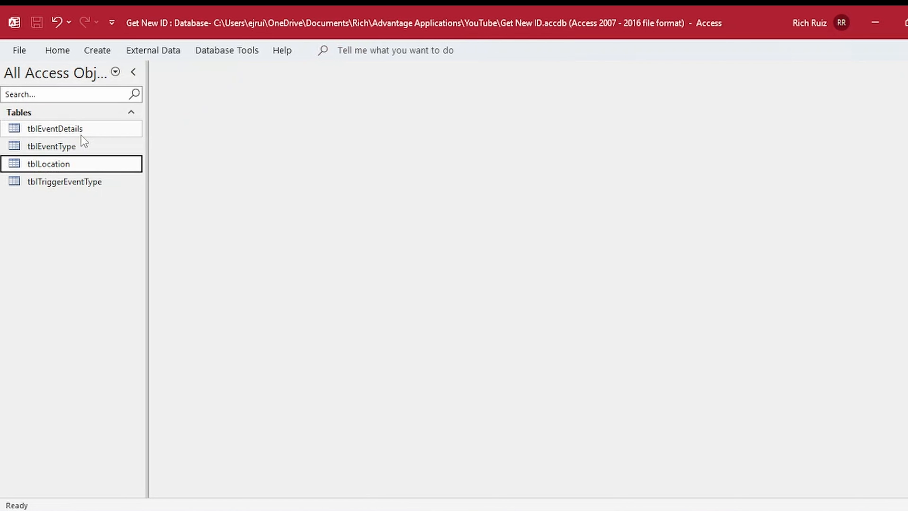
# Step: Open tblEventType and add the event types Health & Safety and Unsafe Behavior as its first two EventText records
pyautogui.doubleClick(78, 147)
pyautogui.click(276, 99)
pyautogui.write('Health &')
pyautogui.write(' Safety')
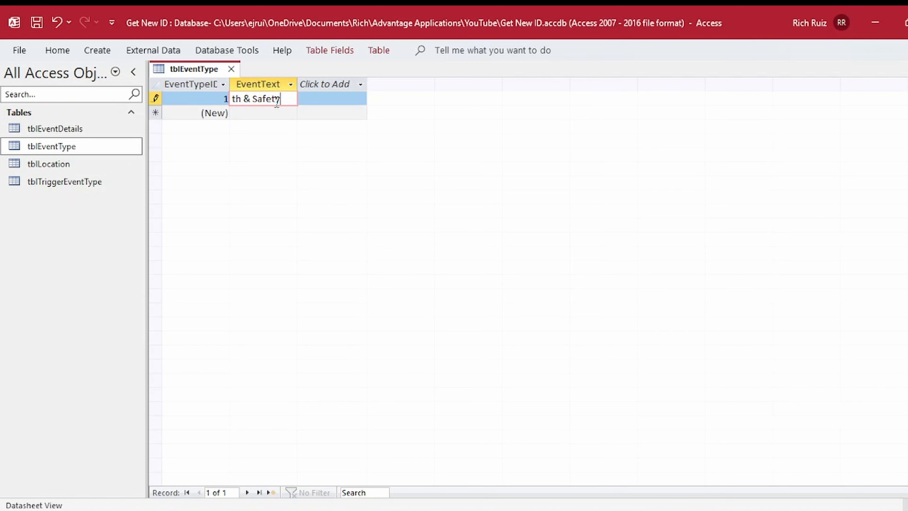
pyautogui.press('Return')
pyautogui.press('Tab')
pyautogui.write('Unsafe Behavior')
pyautogui.press('Return')
# Step: Add the event types Incorrect Procedure, Broken equipment and Quality Issue to tblEventType
pyautogui.press('Tab')
pyautogui.write('Incorrect Pr')
pyautogui.write('ocedure')
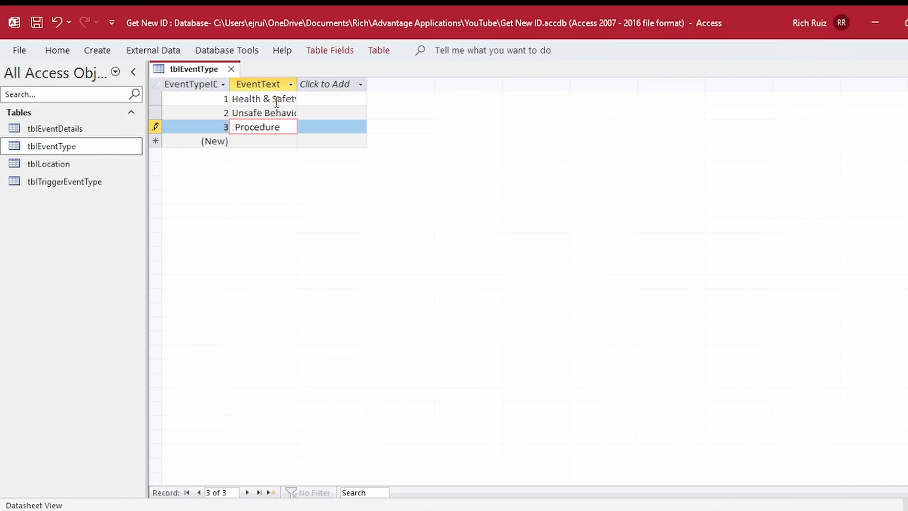
pyautogui.press('Return')
pyautogui.press('Tab')
pyautogui.write('Broke')
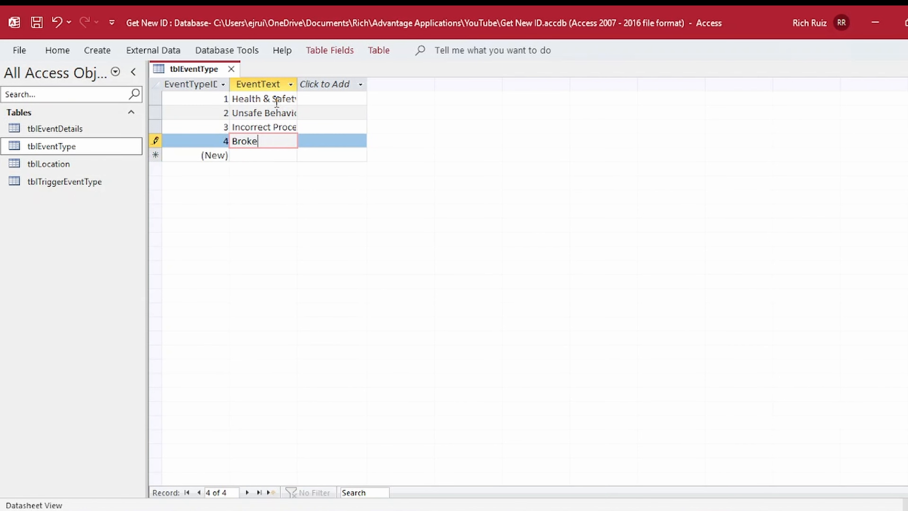
pyautogui.write('n equipment')
pyautogui.press('Return')
pyautogui.press('Tab')
pyautogui.write('Quality Issue')
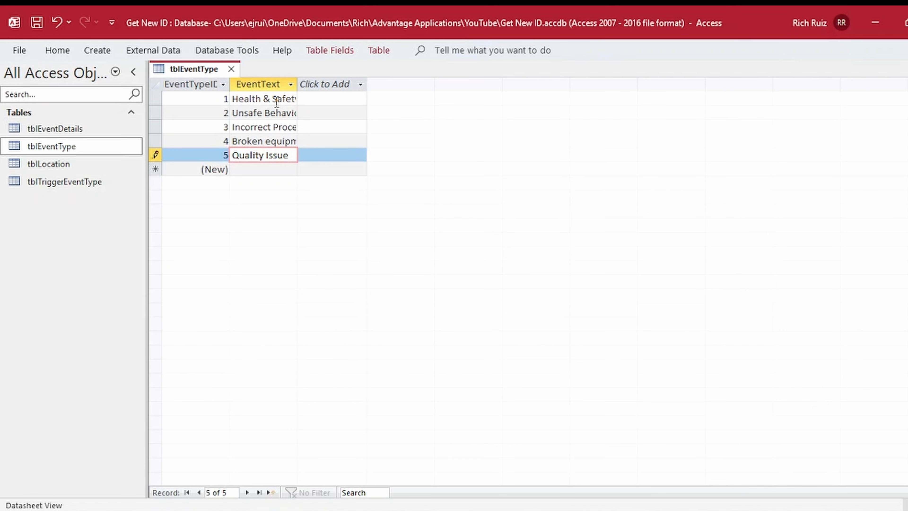
pyautogui.press('Return')
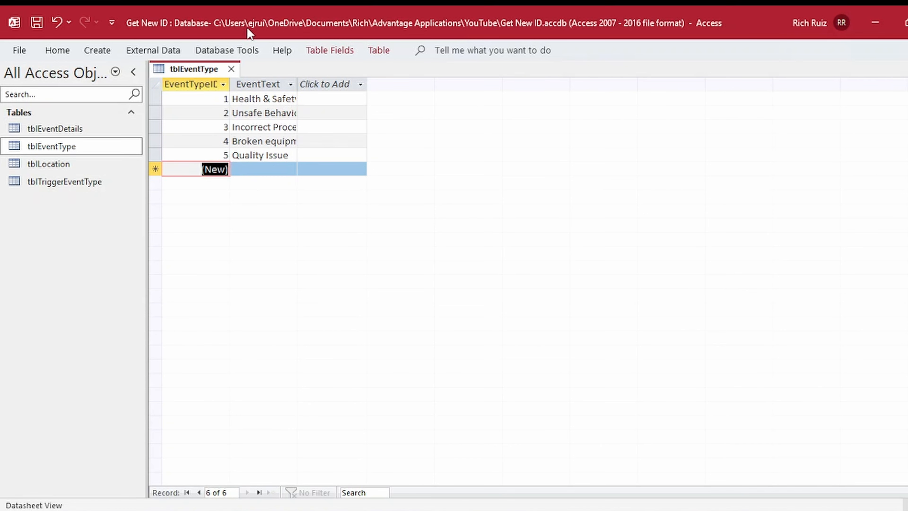
# Step: Fit the EventText column width to its contents, then close tblEventType and save its layout
pyautogui.doubleClick(297, 84)
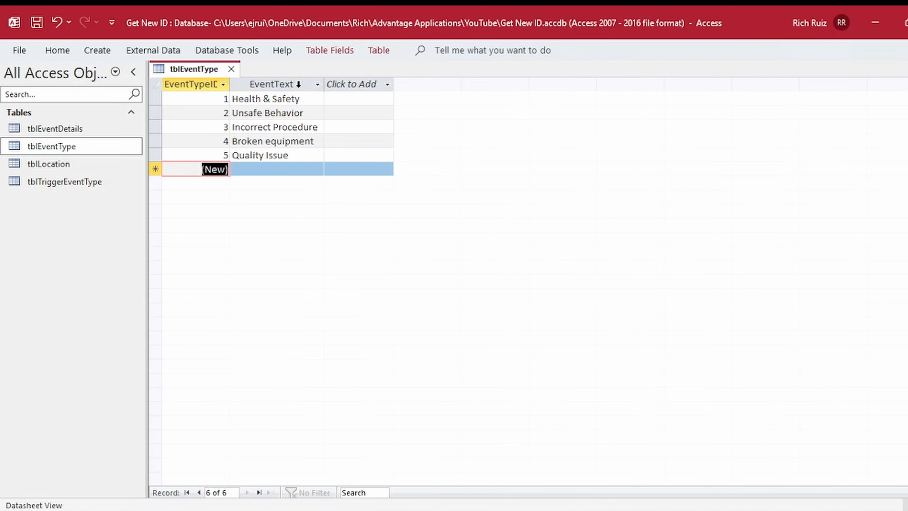
pyautogui.click(231, 68)
pyautogui.click(424, 304)
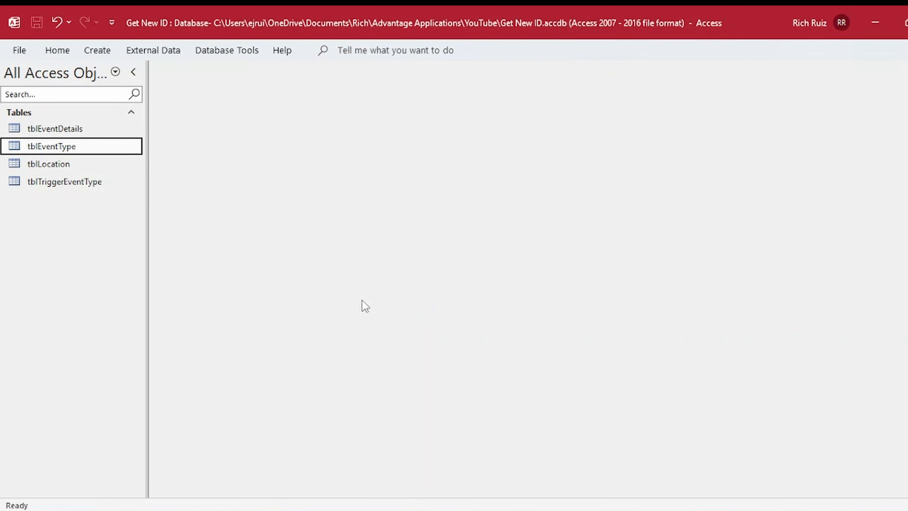
# Step: Open tblLocation and fit the Location column width to its contents
pyautogui.click(91, 163)
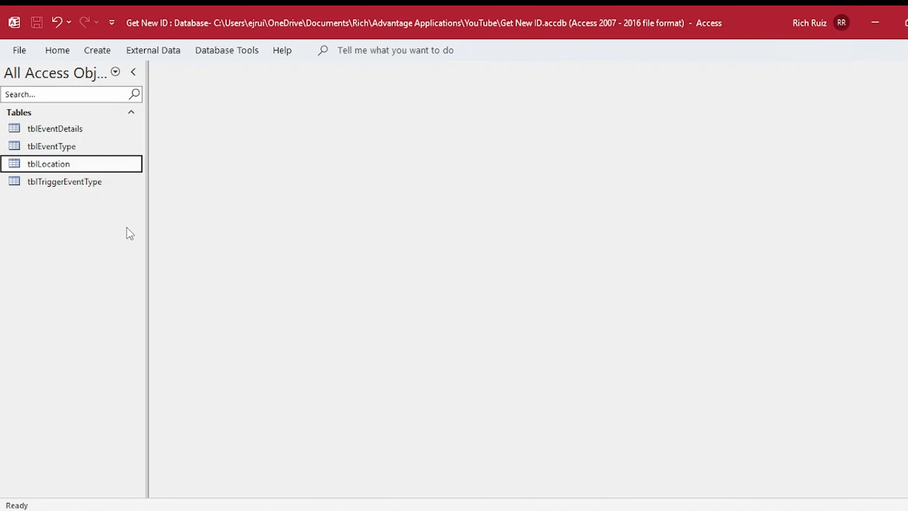
pyautogui.doubleClick(92, 164)
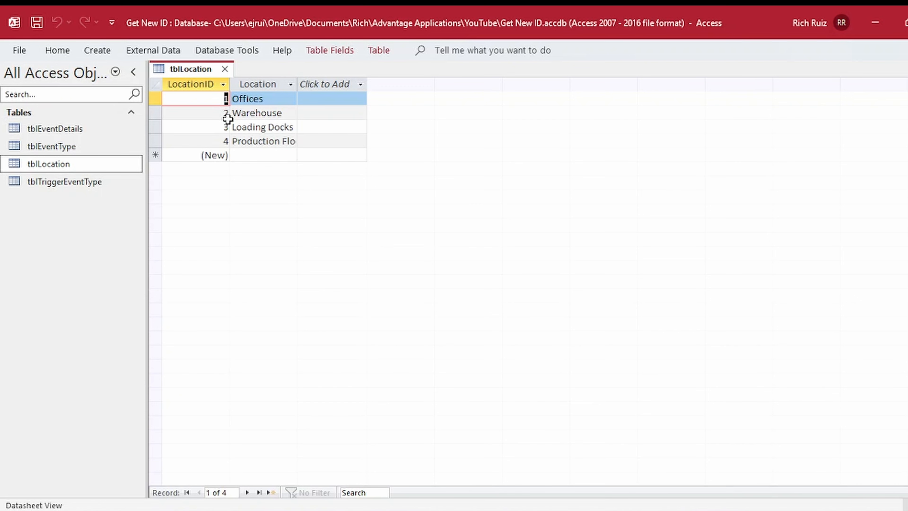
pyautogui.doubleClick(300, 83)
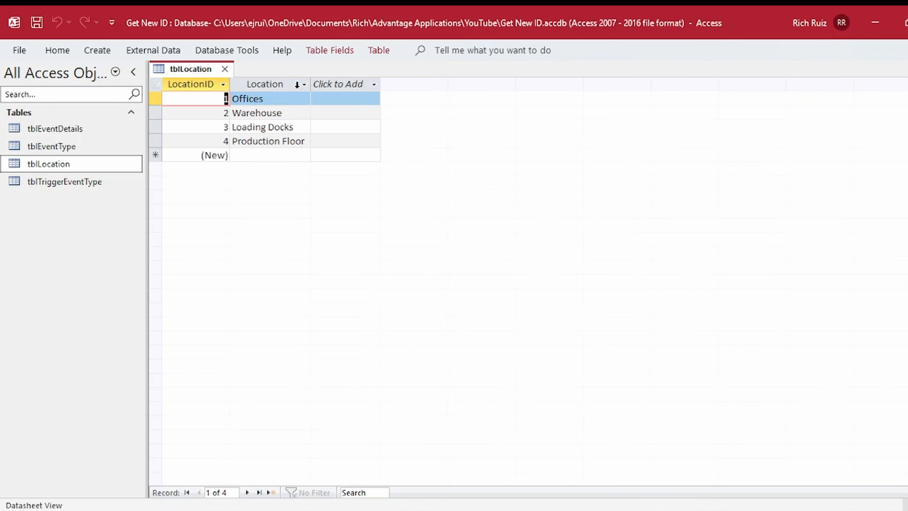
# Step: Delete the Production Floor record from tblLocation and re-enter Production Floor as a new record
pyautogui.click(158, 141)
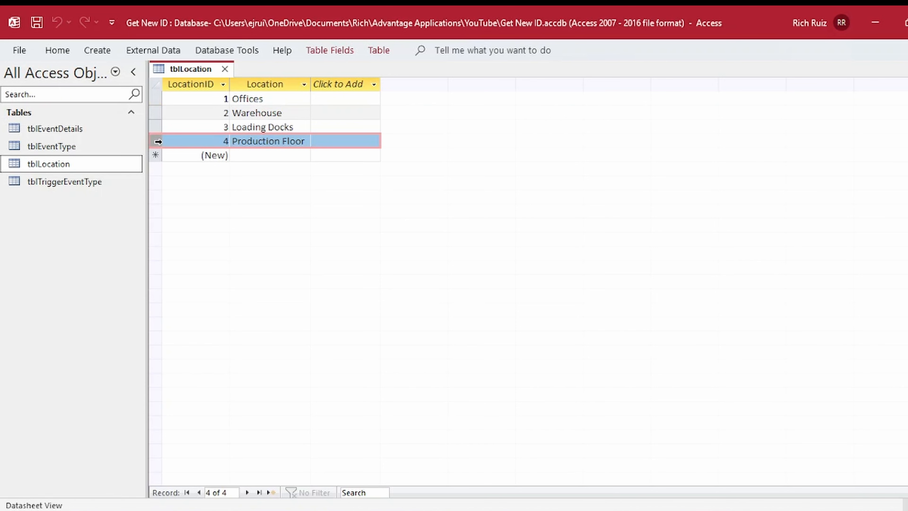
pyautogui.press('Delete')
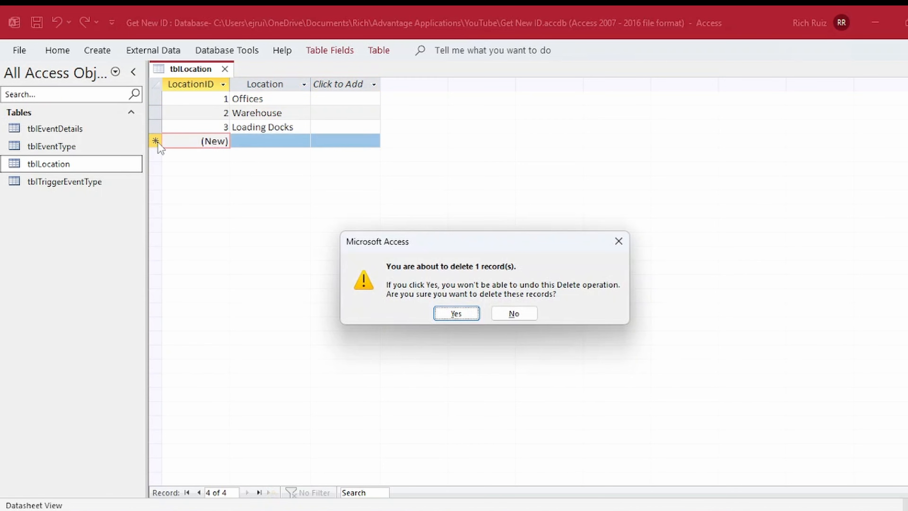
pyautogui.click(469, 310)
pyautogui.click(280, 142)
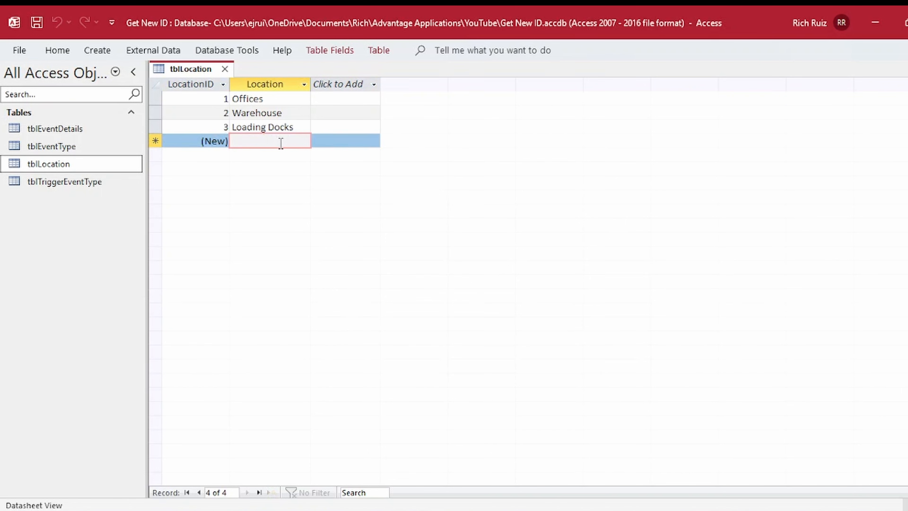
pyautogui.write('Production Floor')
pyautogui.press('Return')
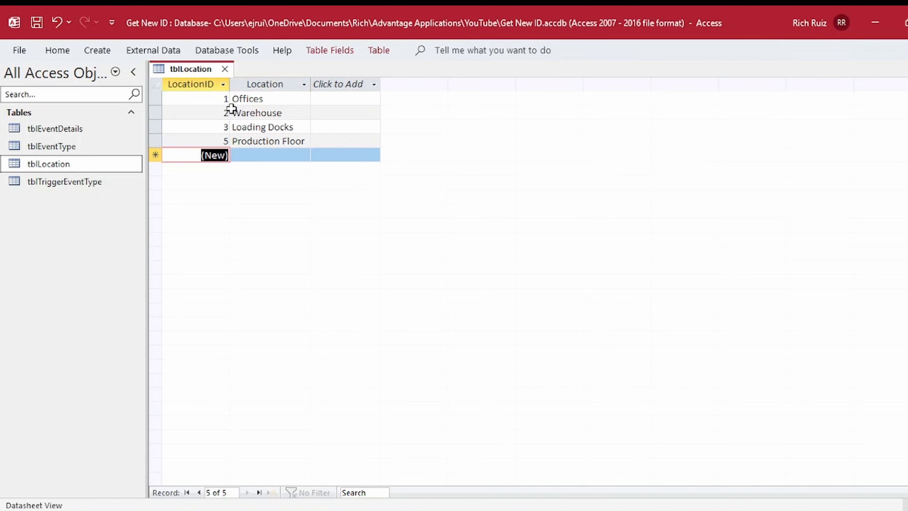
# Step: Go through the LocationID values in tblLocation, then close the table and save its layout
pyautogui.press('Up')
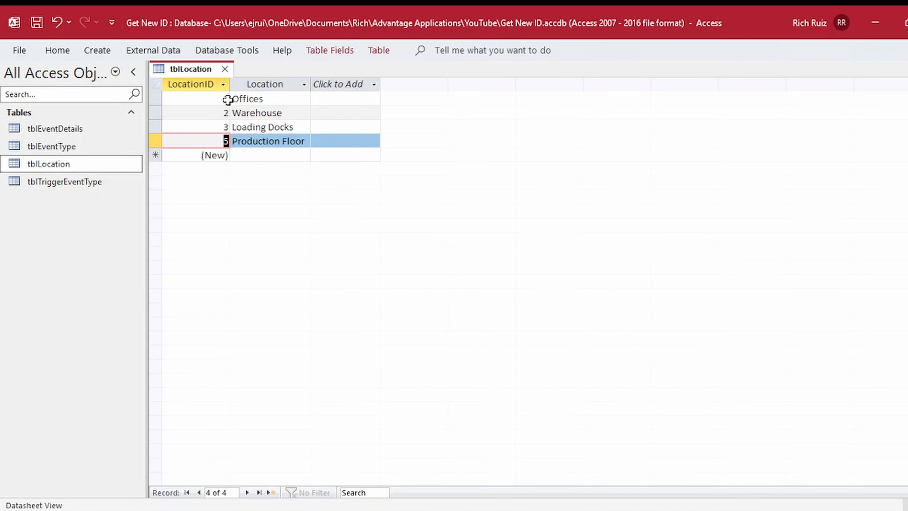
pyautogui.moveTo(221, 98); pyautogui.dragTo(246, 105)
pyautogui.press('Down')
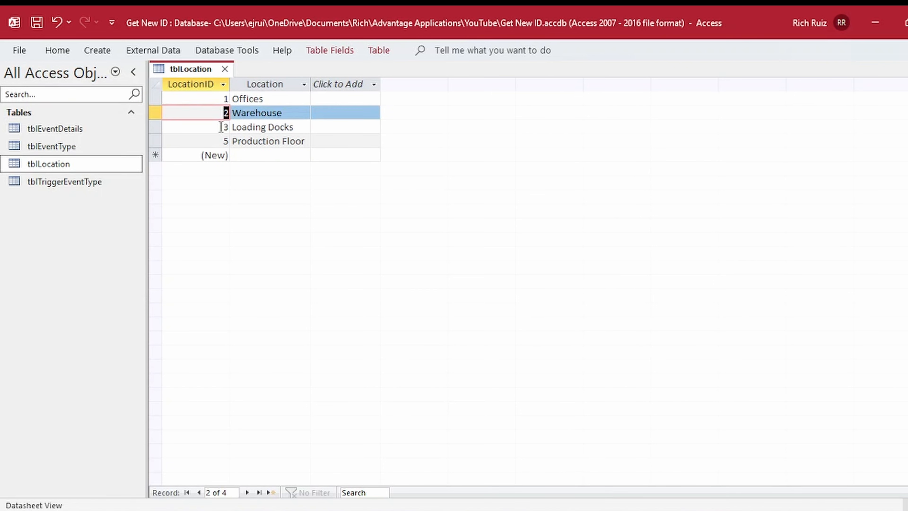
pyautogui.press('Down')
pyautogui.press('Down')
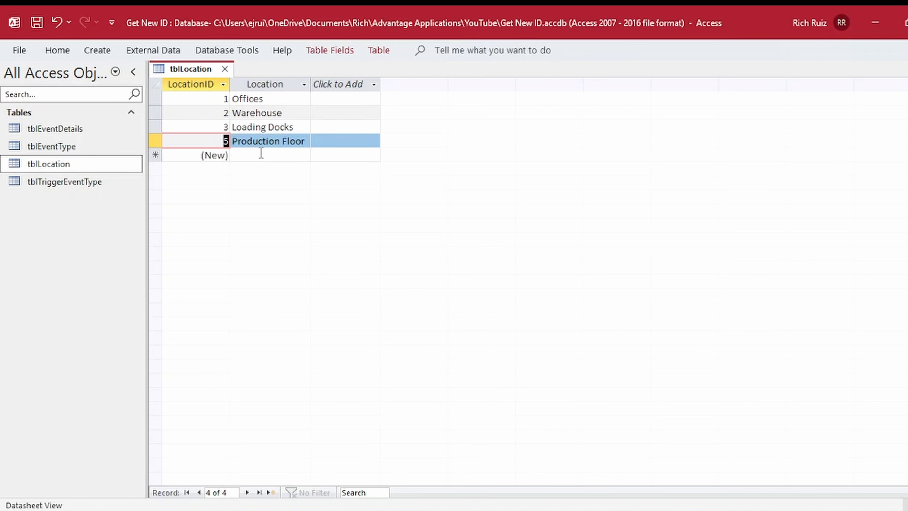
pyautogui.click(224, 68)
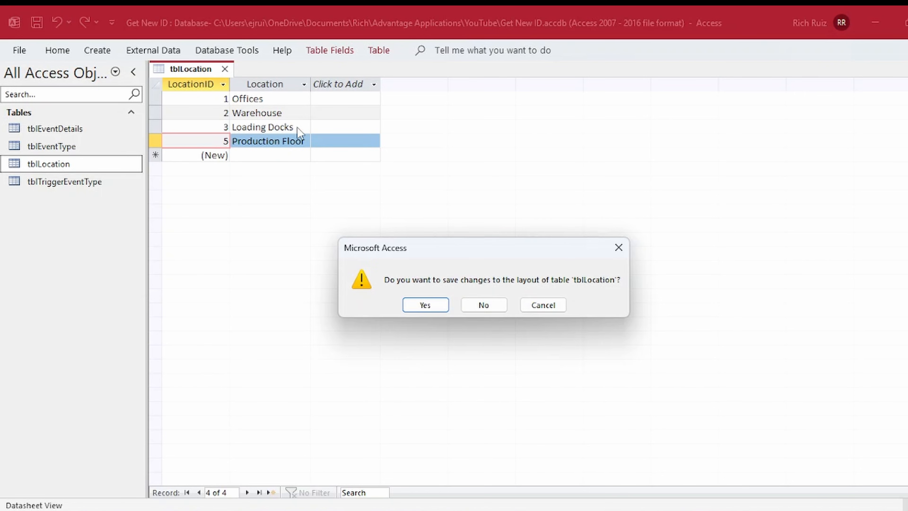
pyautogui.click(425, 304)
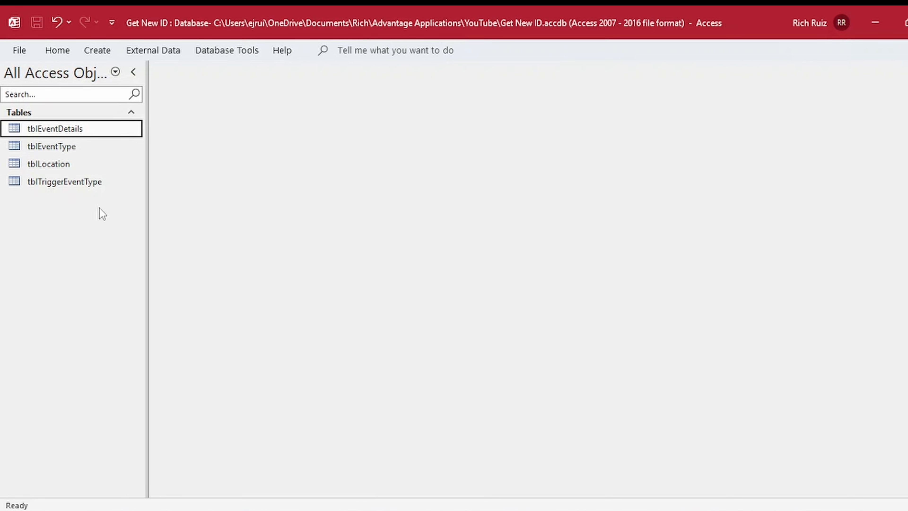
# Step: Export tblEventDetails as a SharePoint list to the AdvantageApplications site, then return to Access and finish without saving the export steps
pyautogui.rightClick(80, 134)
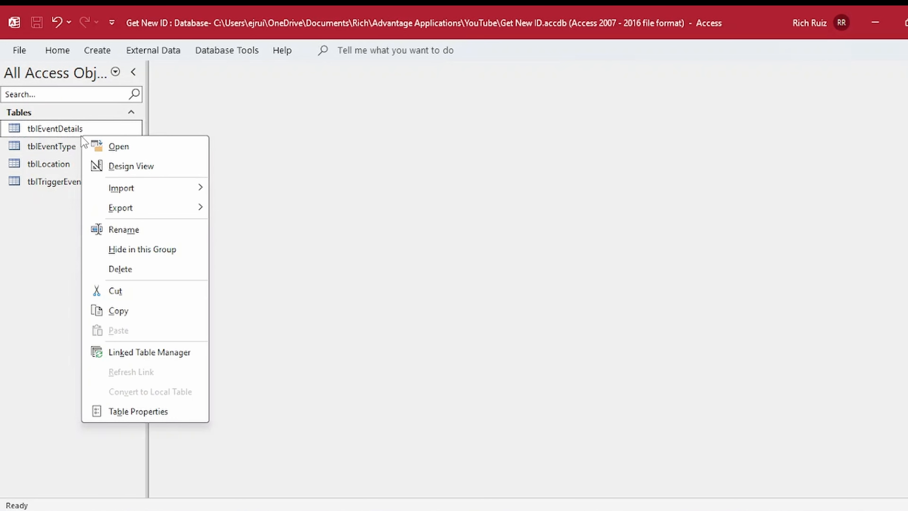
pyautogui.moveTo(171, 207)
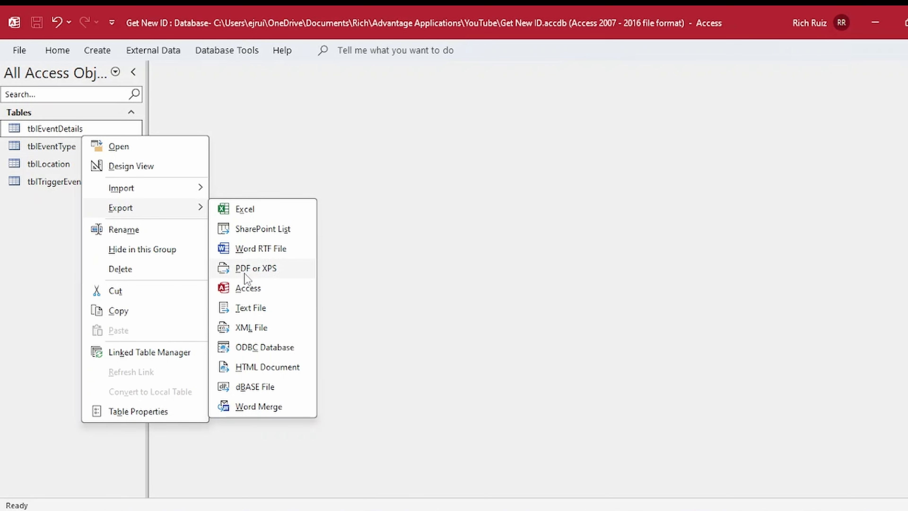
pyautogui.click(248, 228)
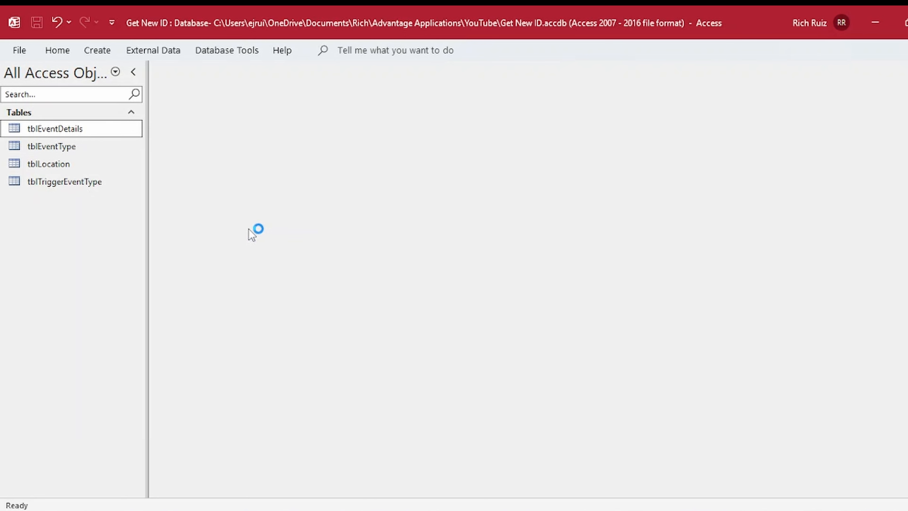
pyautogui.moveTo(528, 207); pyautogui.dragTo(201, 214)
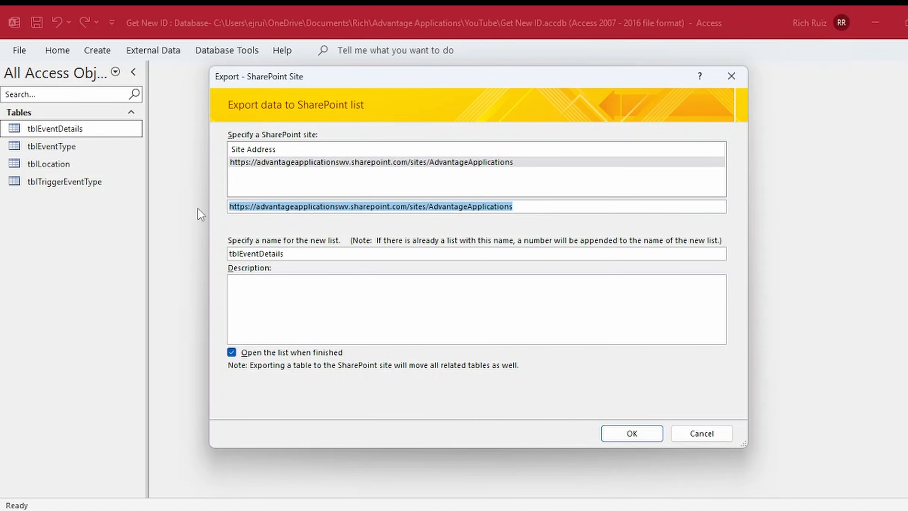
pyautogui.moveTo(296, 253); pyautogui.dragTo(204, 249)
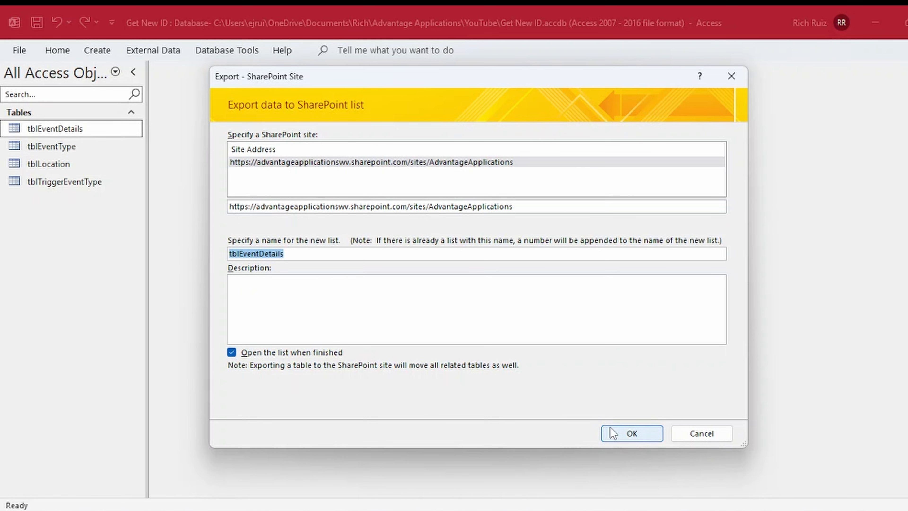
pyautogui.click(612, 433)
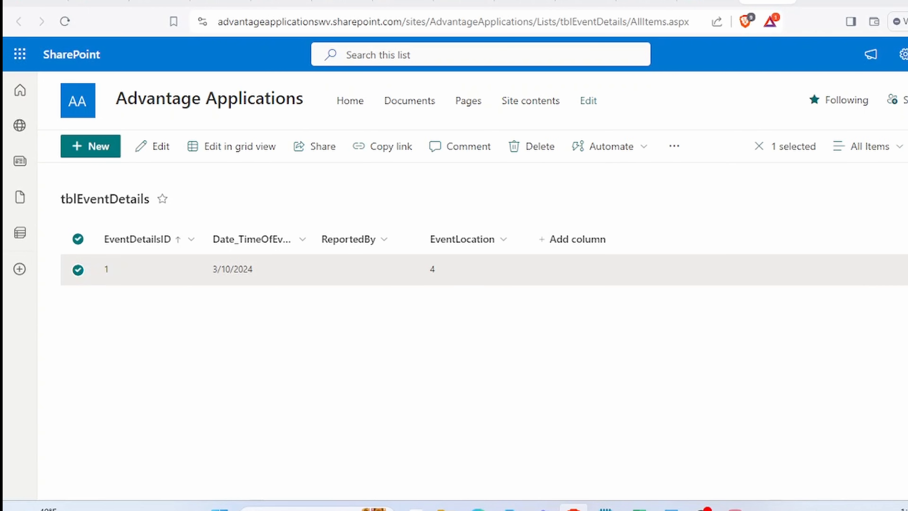
pyautogui.click(733, 508)
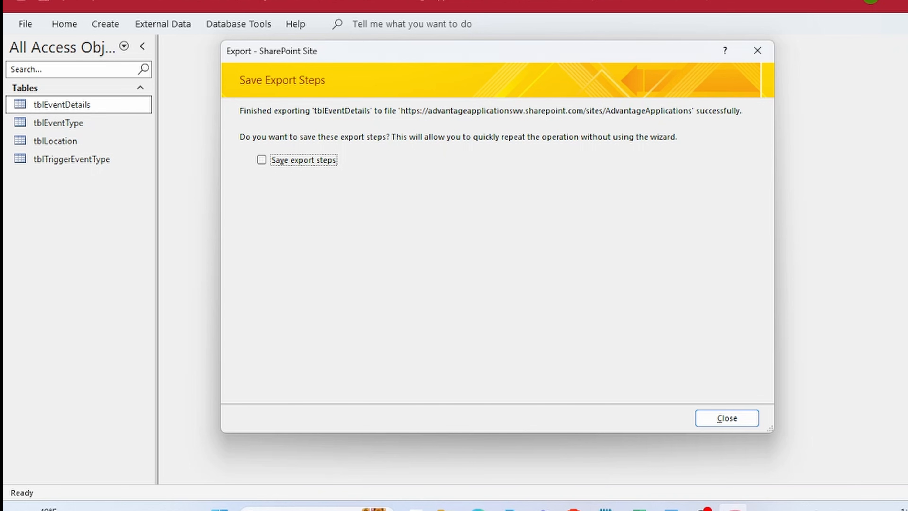
pyautogui.click(712, 419)
# Step: Export tblEventType as a SharePoint list to the AdvantageApplications site without opening the list when finished
pyautogui.rightClick(84, 128)
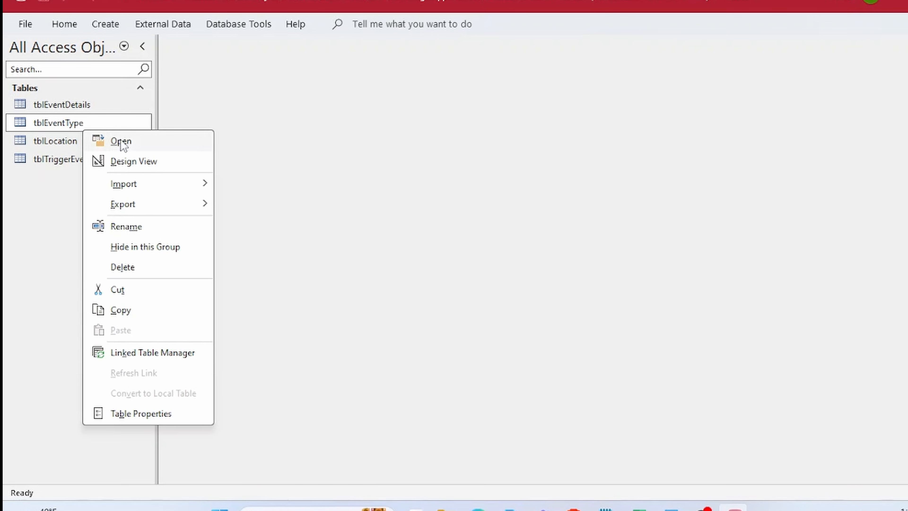
pyautogui.moveTo(140, 201)
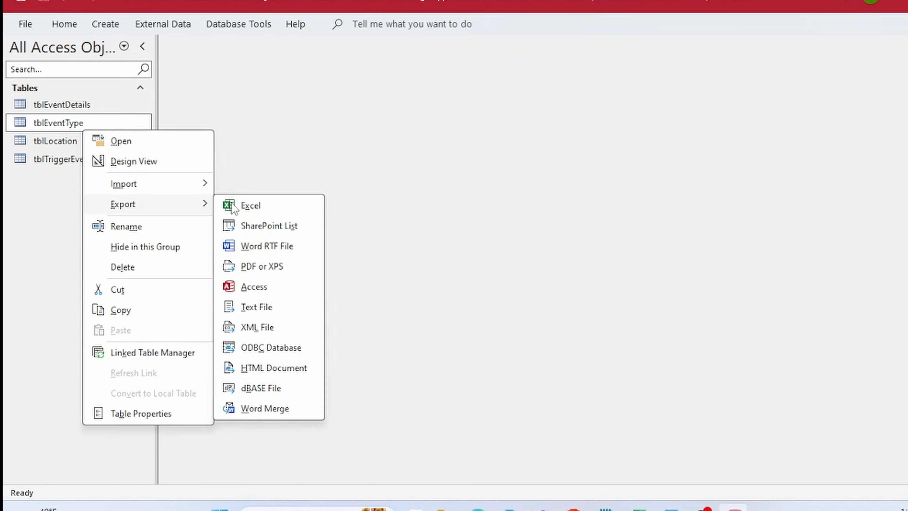
pyautogui.click(251, 226)
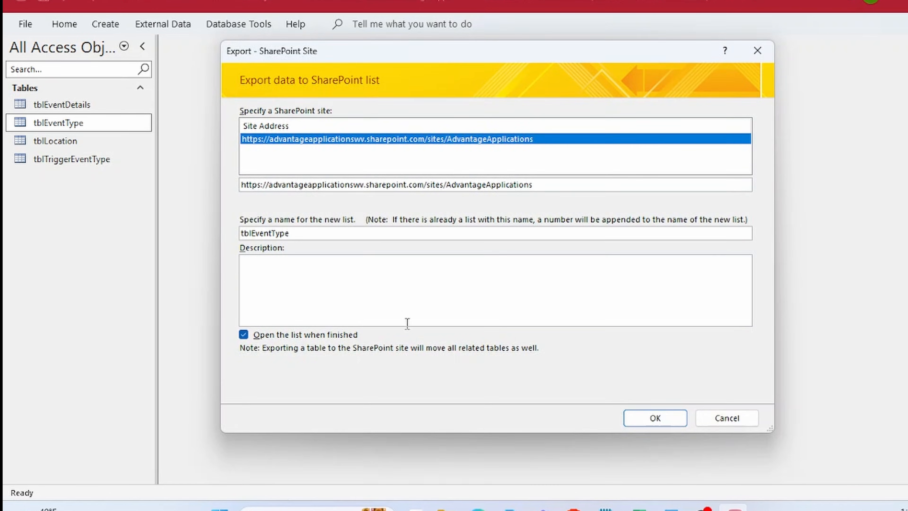
pyautogui.click(244, 334)
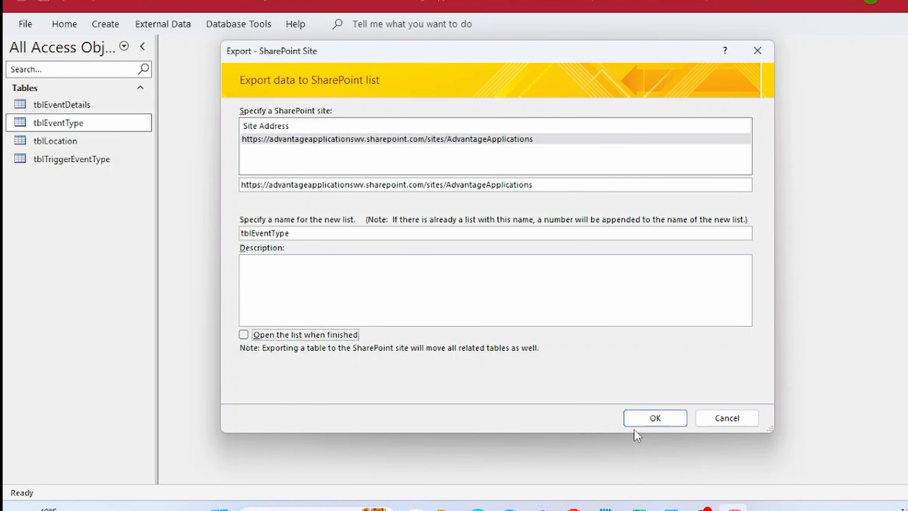
pyautogui.click(632, 421)
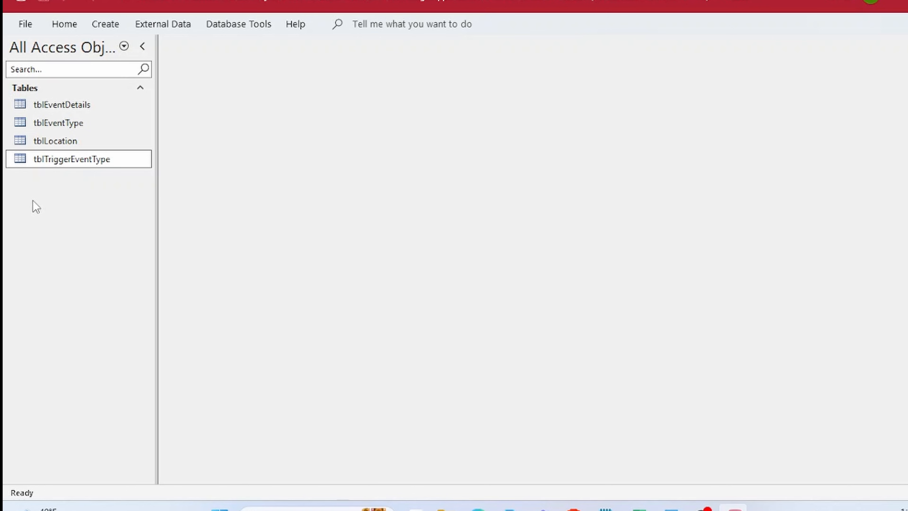
# Step: Delete the local tables tblEventDetails, tblEventType, tblLocation and tblTriggerEventType from the database
pyautogui.click(26, 107)
pyautogui.keyDown('shift'); pyautogui.click(35, 160); pyautogui.keyUp('shift')
pyautogui.keyDown('ctrl'); pyautogui.click(39, 146); pyautogui.keyUp('ctrl')
pyautogui.press('Delete')
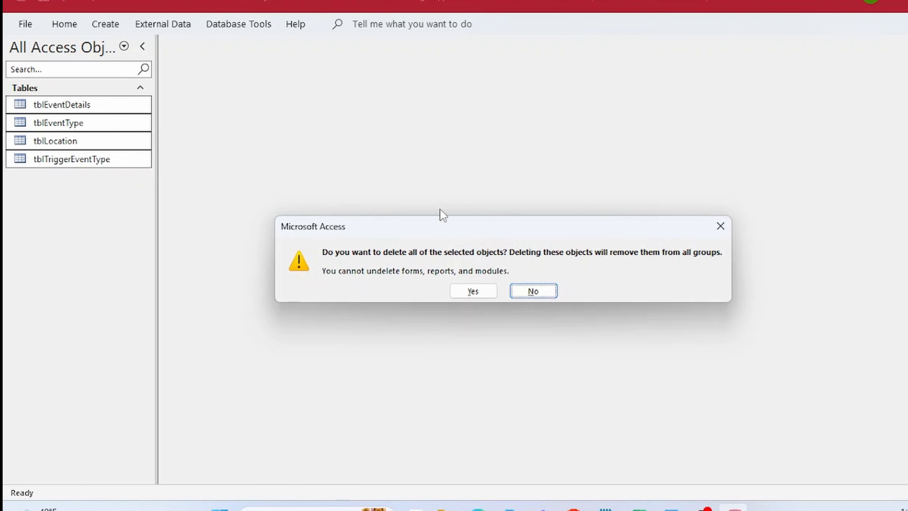
pyautogui.click(455, 290)
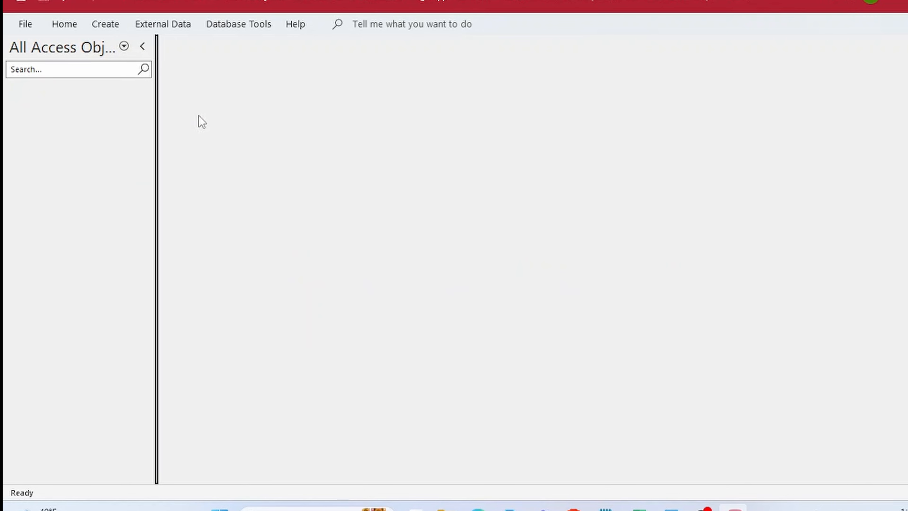
# Step: Start getting external data from the AdvantageApplications SharePoint site, using the option to link by creating linked tables
pyautogui.click(166, 25)
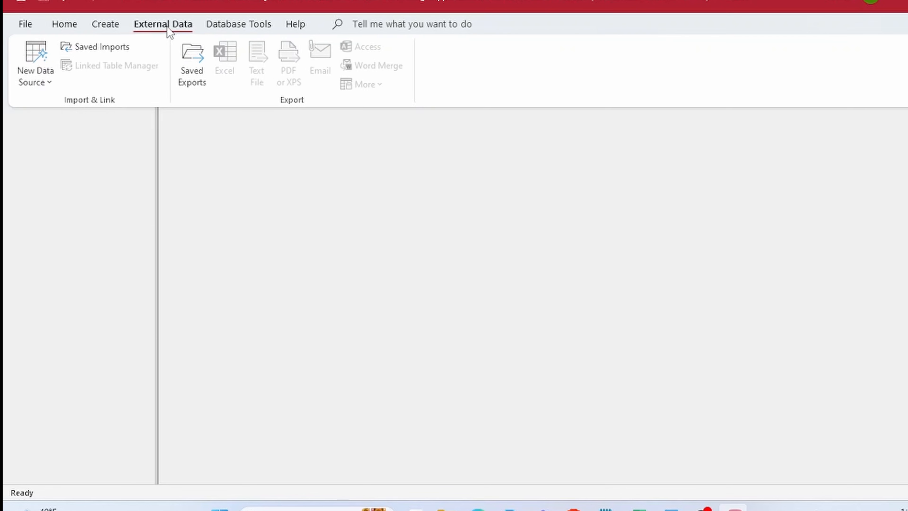
pyautogui.click(50, 83)
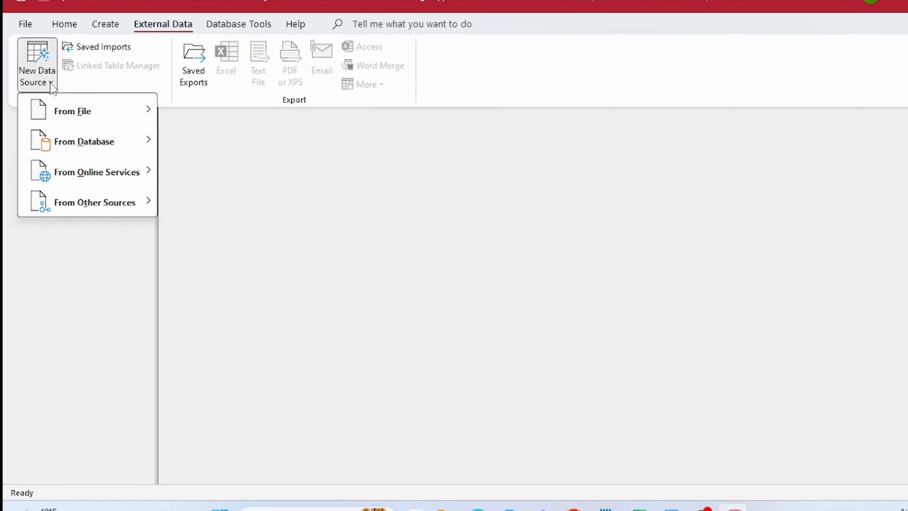
pyautogui.moveTo(71, 176)
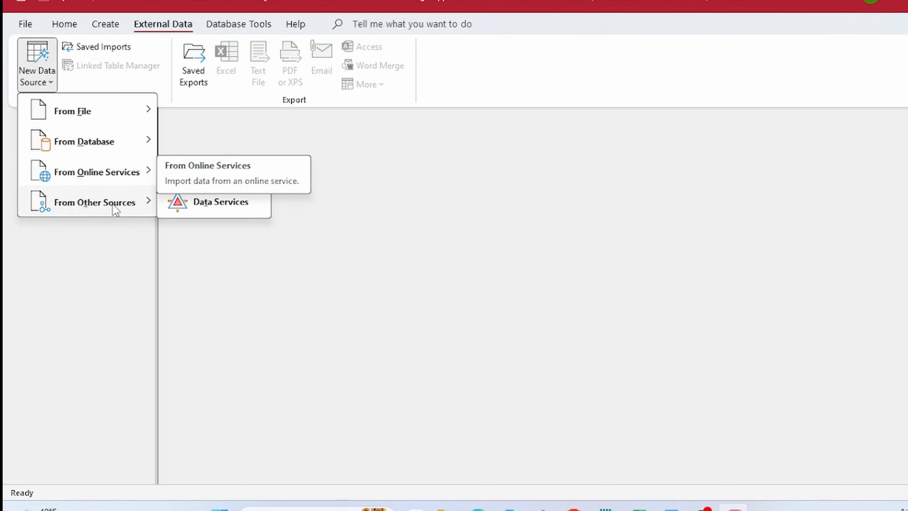
pyautogui.moveTo(132, 173)
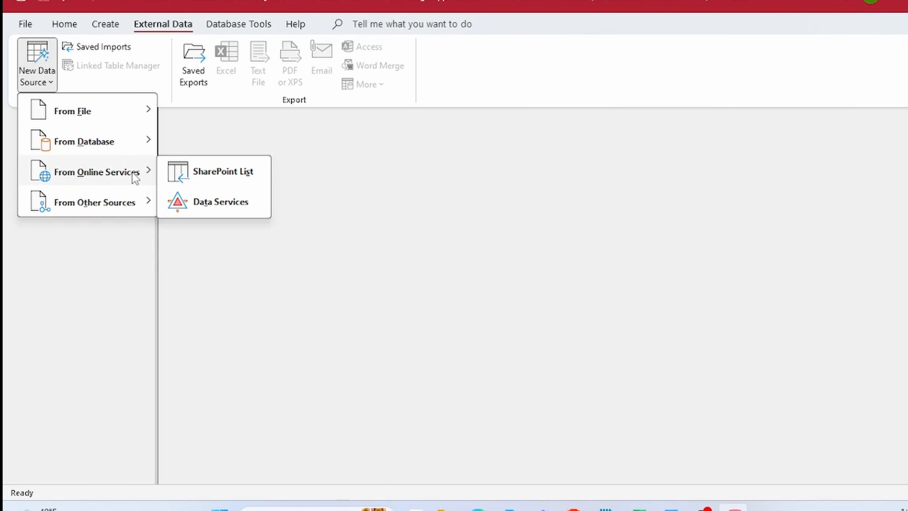
pyautogui.click(216, 174)
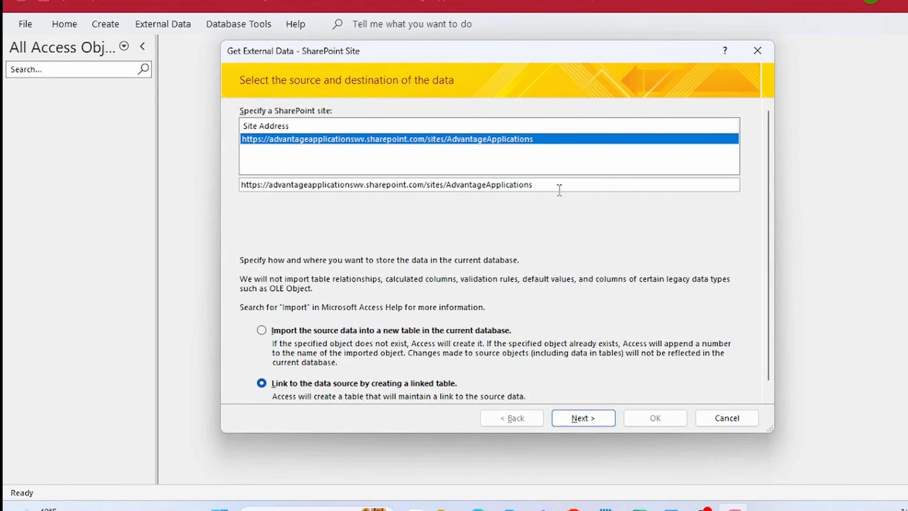
pyautogui.moveTo(552, 184); pyautogui.dragTo(232, 181)
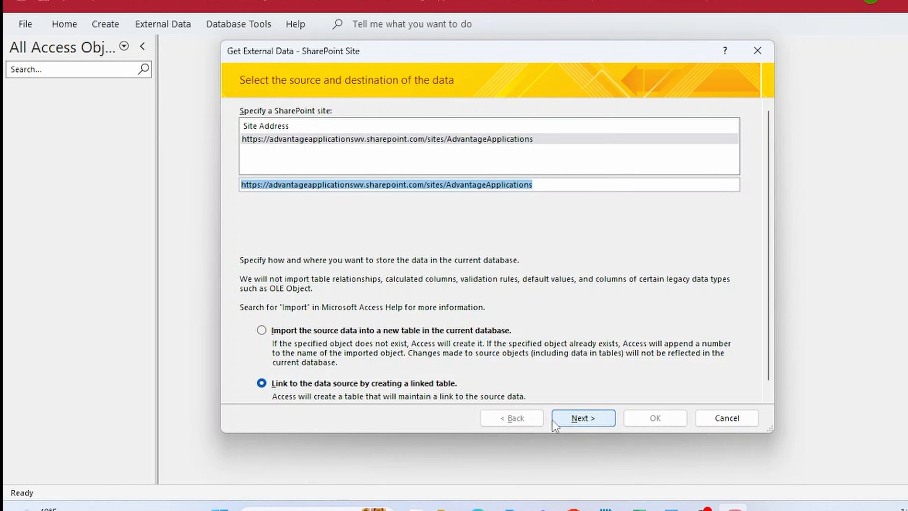
pyautogui.click(563, 417)
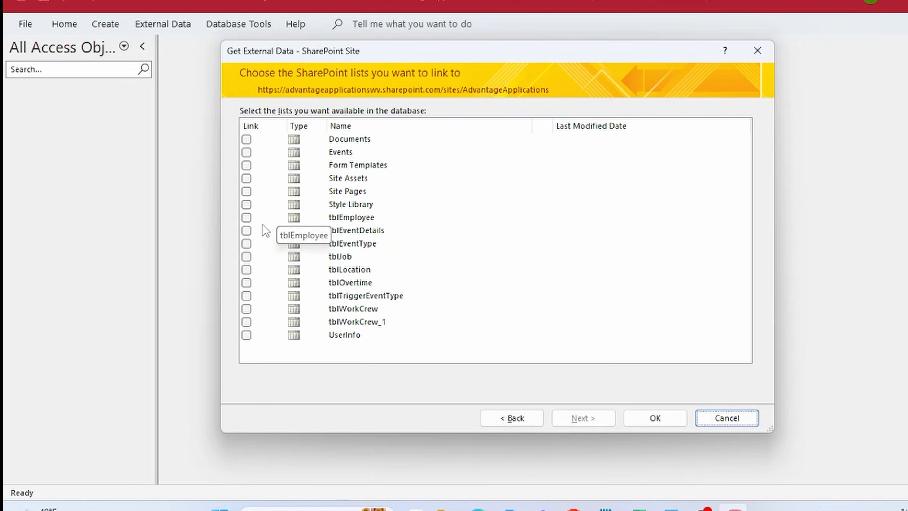
# Step: Link the SharePoint lists tblEventDetails, tblEventType, tblLocation and tblTriggerEventType into the database
pyautogui.click(248, 231)
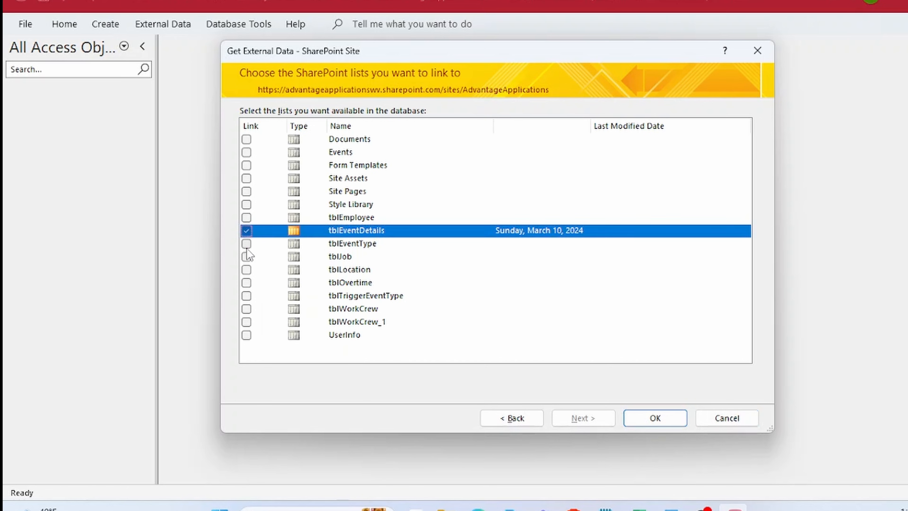
pyautogui.click(247, 243)
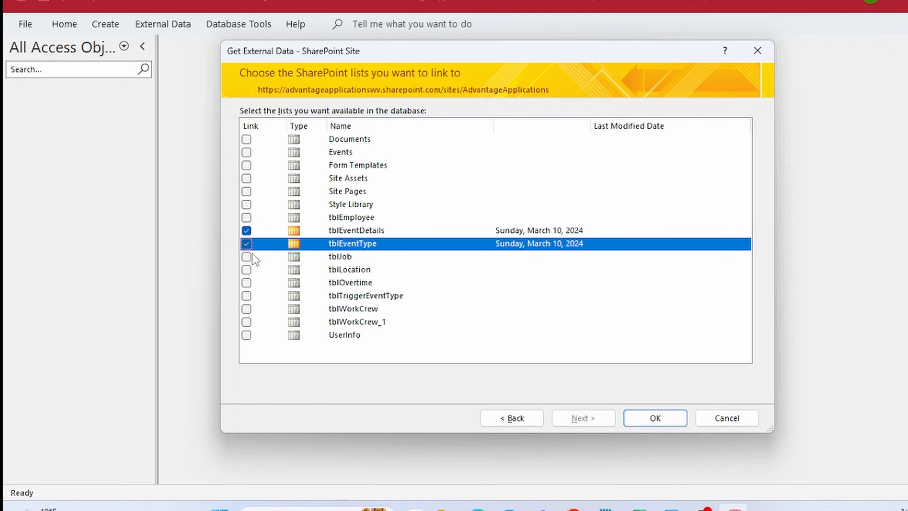
pyautogui.click(246, 271)
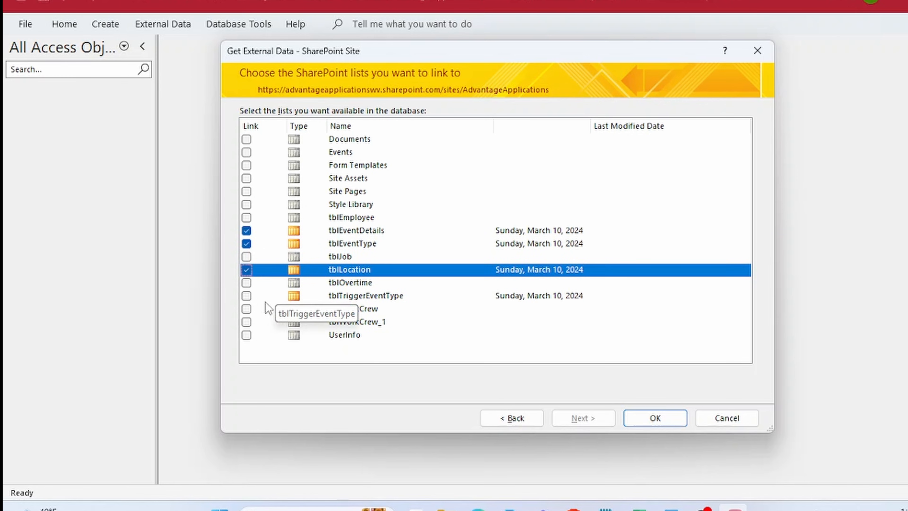
pyautogui.click(246, 296)
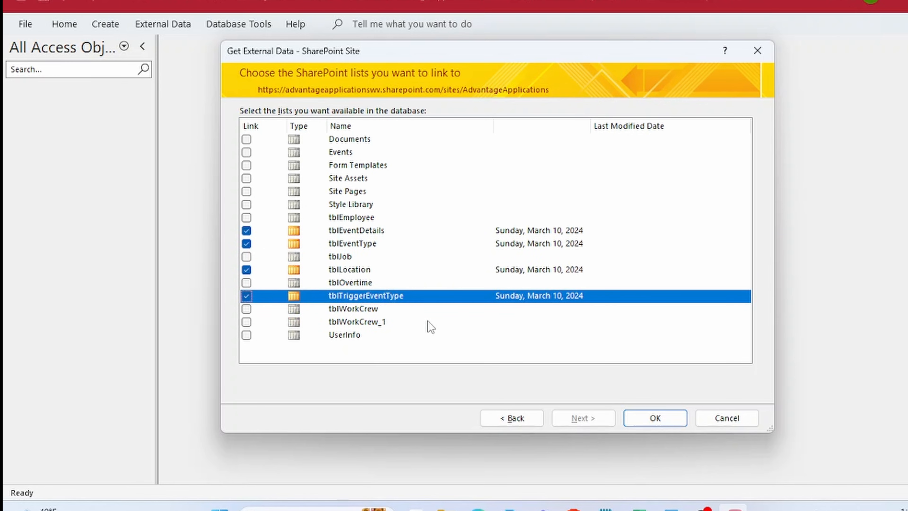
pyautogui.click(640, 421)
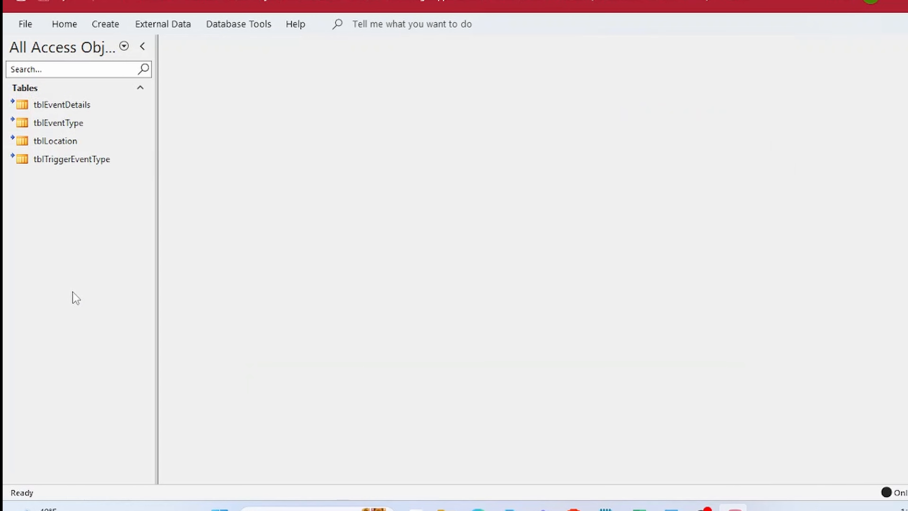
# Step: Check the records of the linked tables tblEventDetails and tblEventType, closing each table after viewing it
pyautogui.click(87, 103)
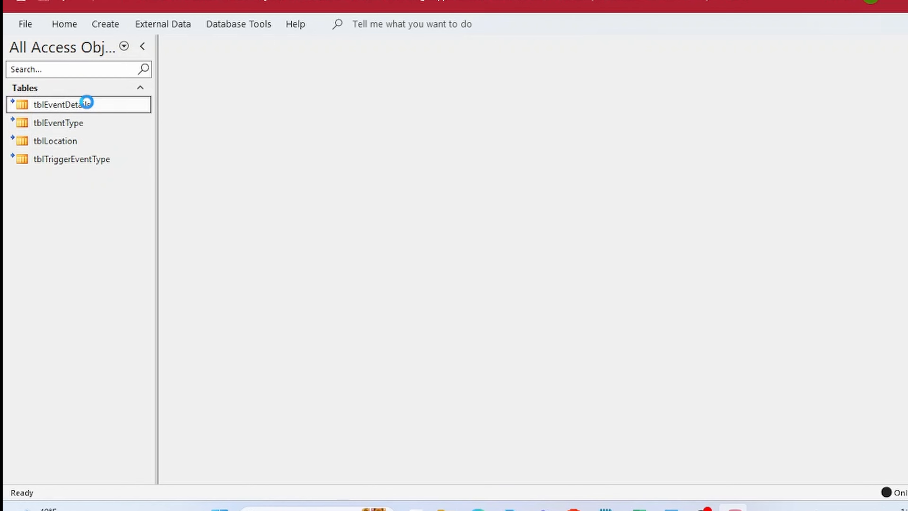
pyautogui.doubleClick(88, 103)
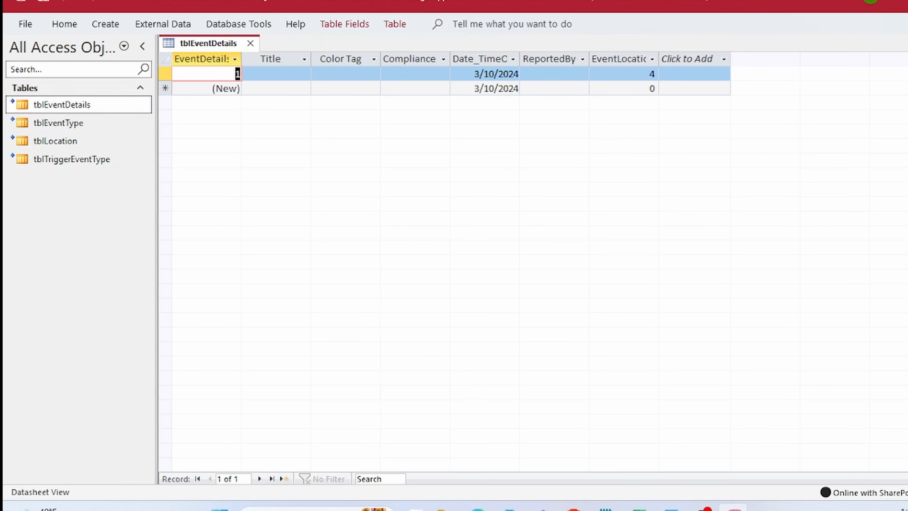
pyautogui.click(250, 43)
pyautogui.click(104, 125)
pyautogui.doubleClick(105, 123)
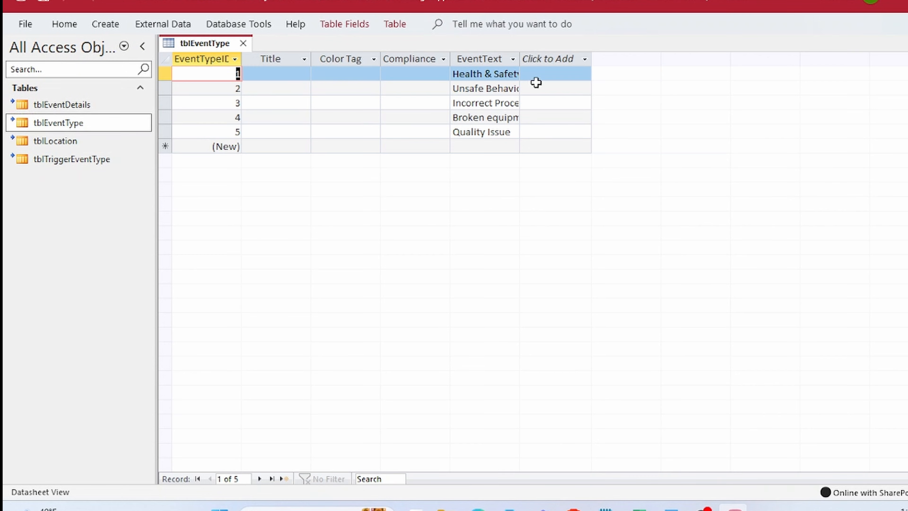
pyautogui.click(906, 43)
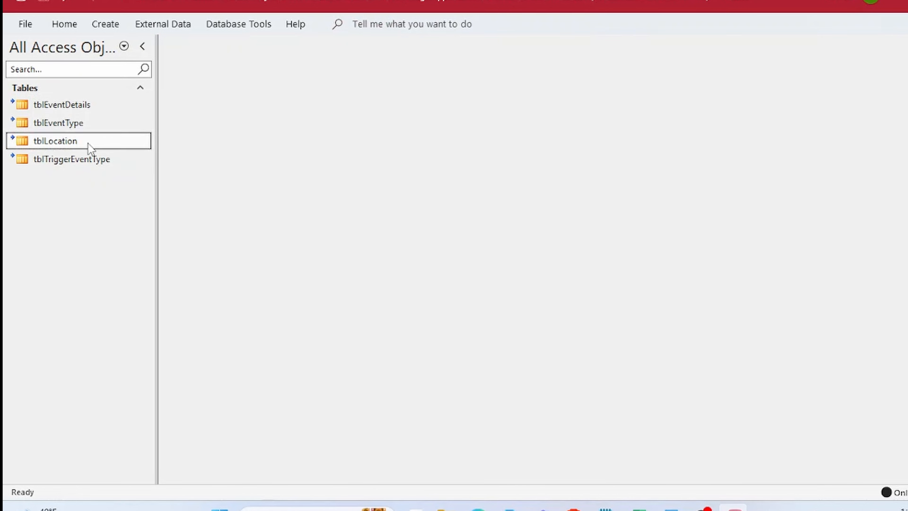
# Step: Check the LocationID values in the linked tblLocation table, then close it
pyautogui.doubleClick(72, 148)
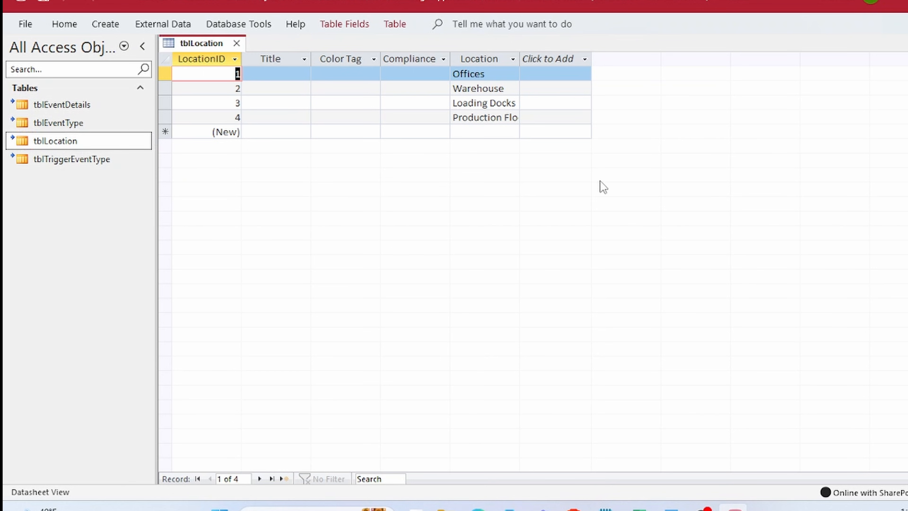
pyautogui.click(232, 121)
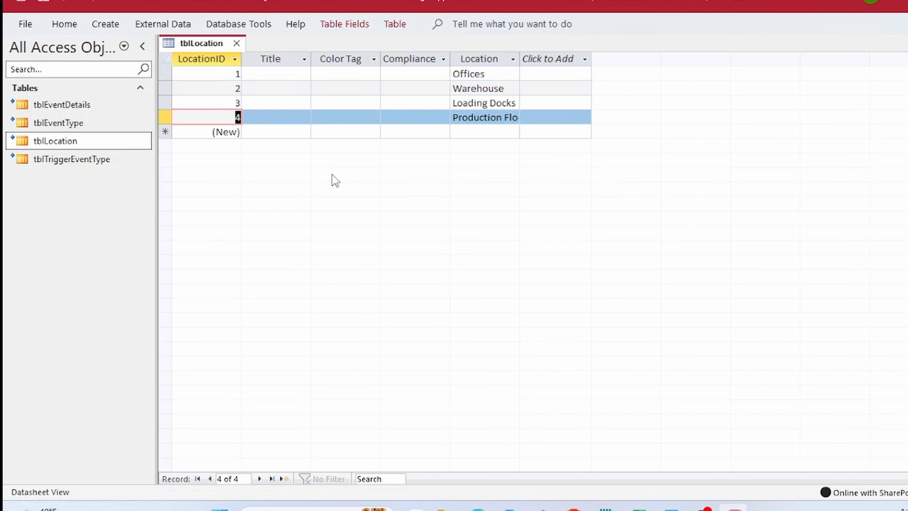
pyautogui.click(240, 75)
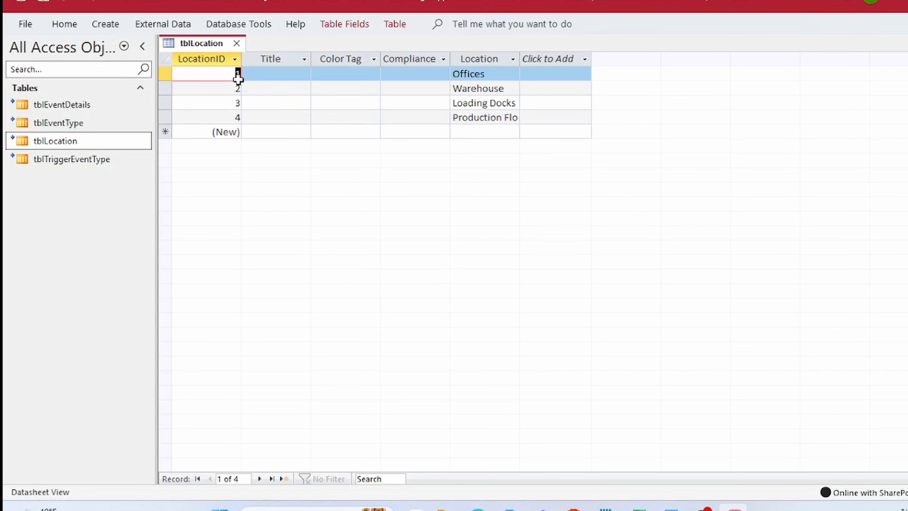
pyautogui.click(240, 89)
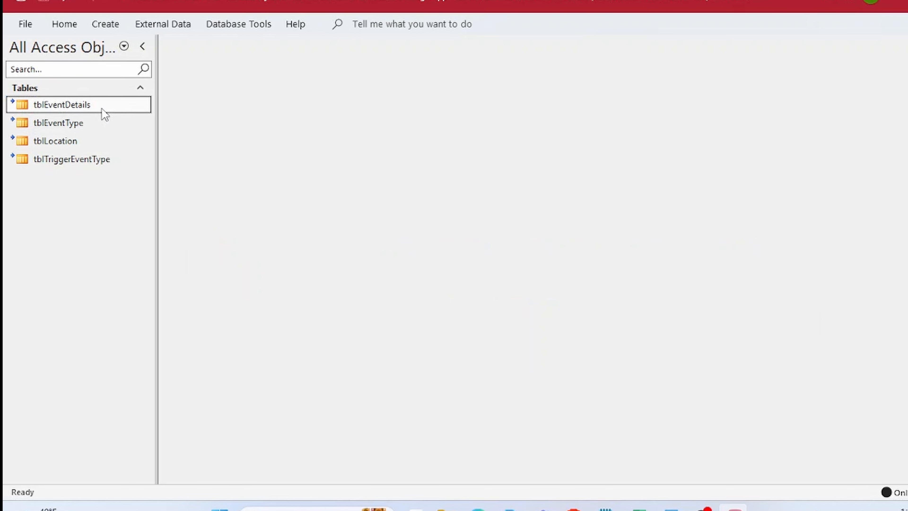
# Step: Open the linked tblEventDetails table in Design View and examine the fields added by SharePoint, such as Compliance Asset Id, Created and Modified By
pyautogui.rightClick(101, 108)
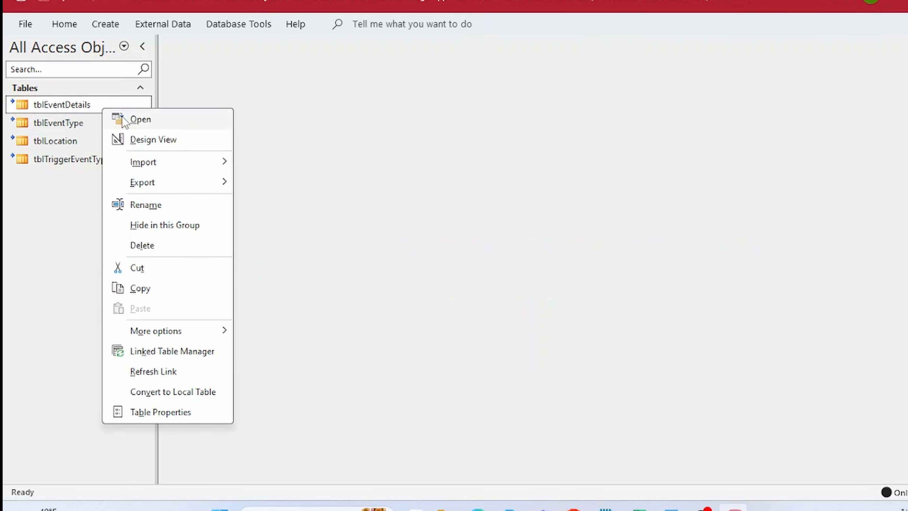
pyautogui.click(153, 144)
pyautogui.click(467, 311)
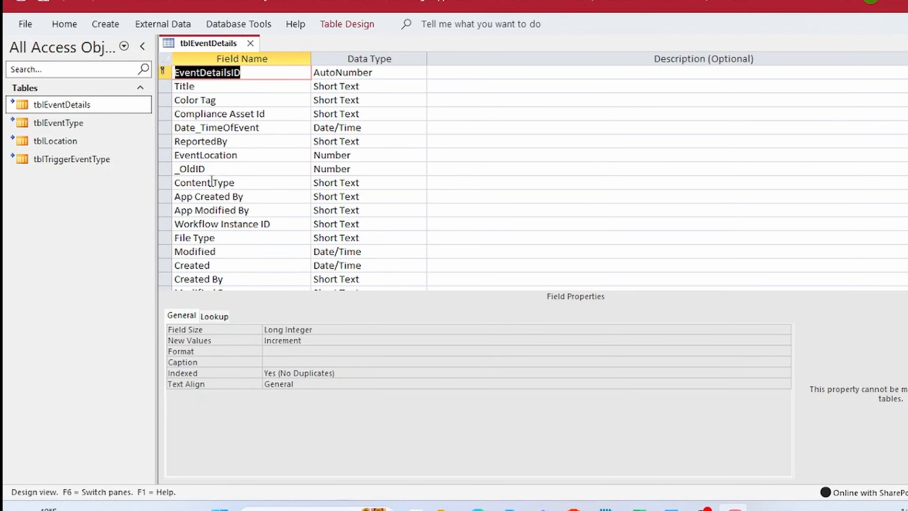
pyautogui.moveTo(158, 90); pyautogui.dragTo(159, 91)
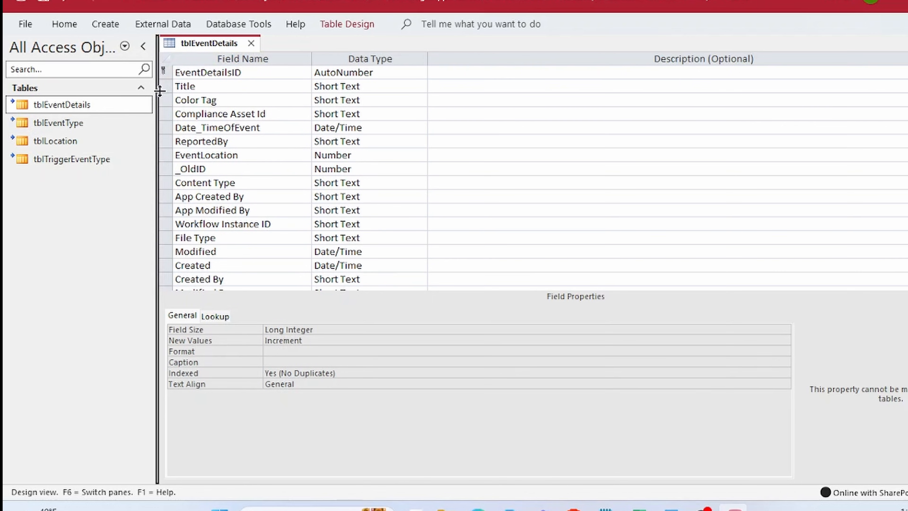
pyautogui.click(166, 100)
pyautogui.click(167, 113)
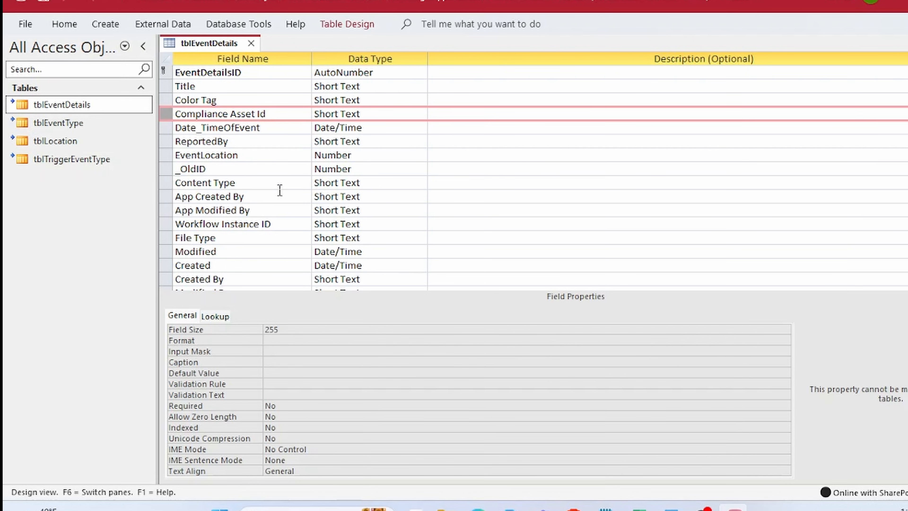
pyautogui.scroll(-3, 280, 190)
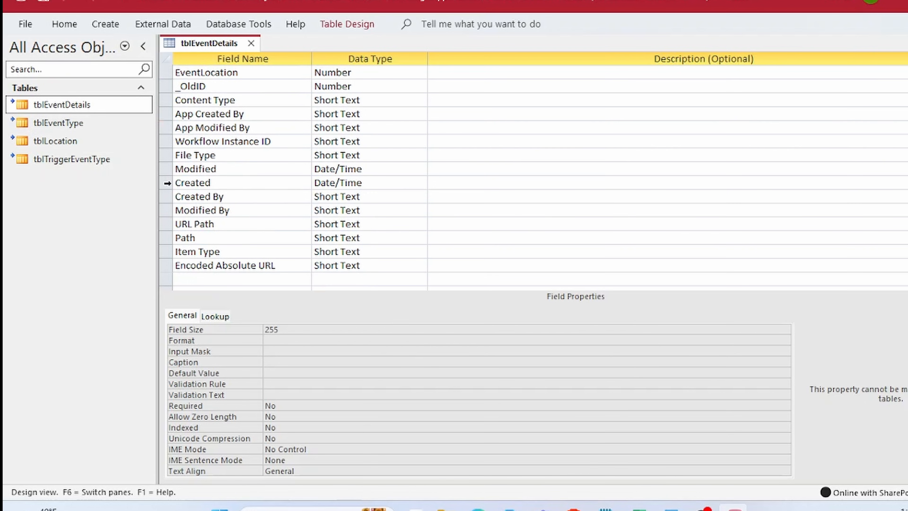
pyautogui.click(167, 183)
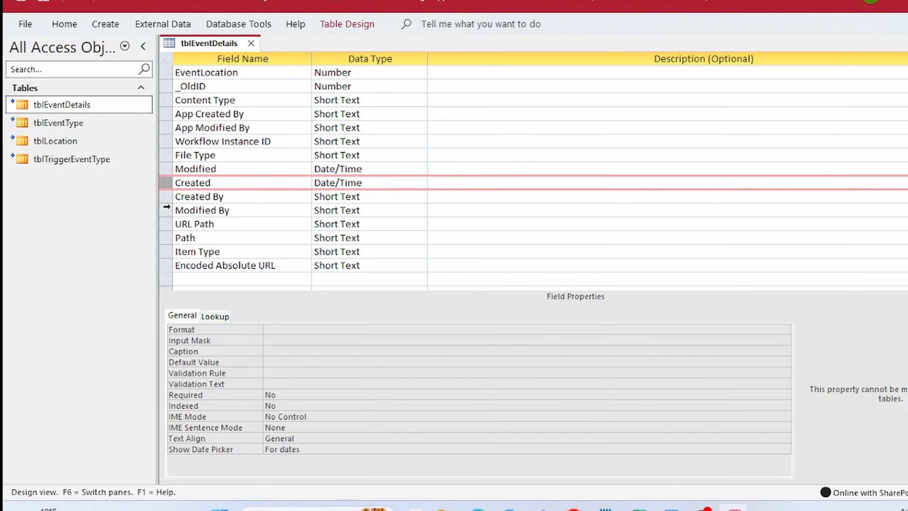
pyautogui.click(167, 210)
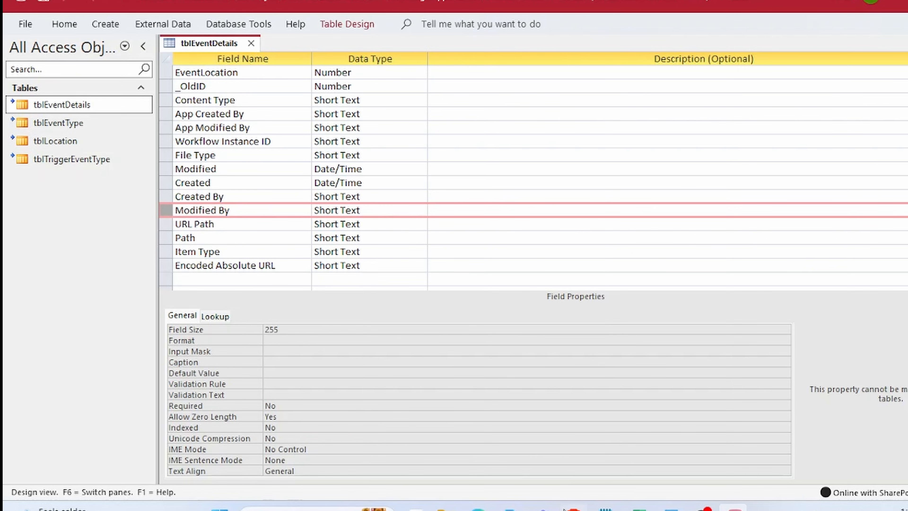
# Step: View the tblEventDetails list in SharePoint, then switch to the Excel workbook and review the tblEventDetails field definitions
pyautogui.moveTo(573, 507)
pyautogui.click(621, 390)
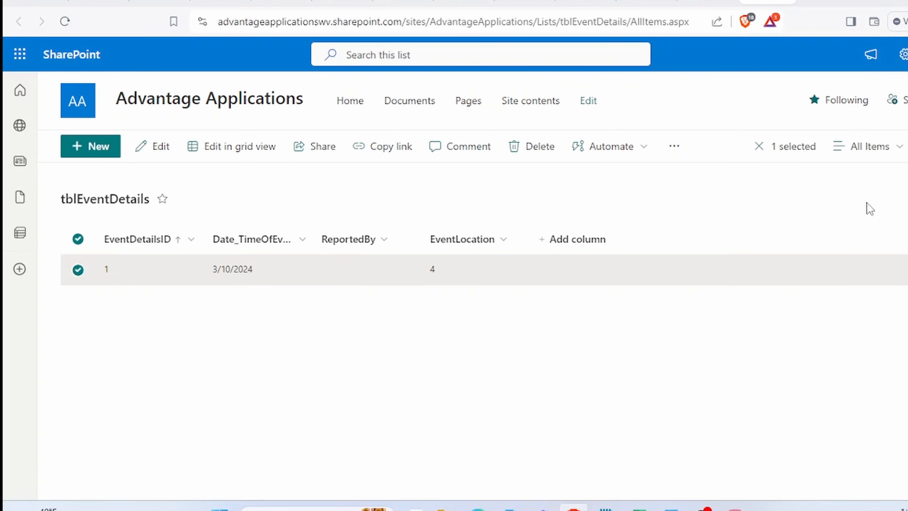
pyautogui.click(637, 507)
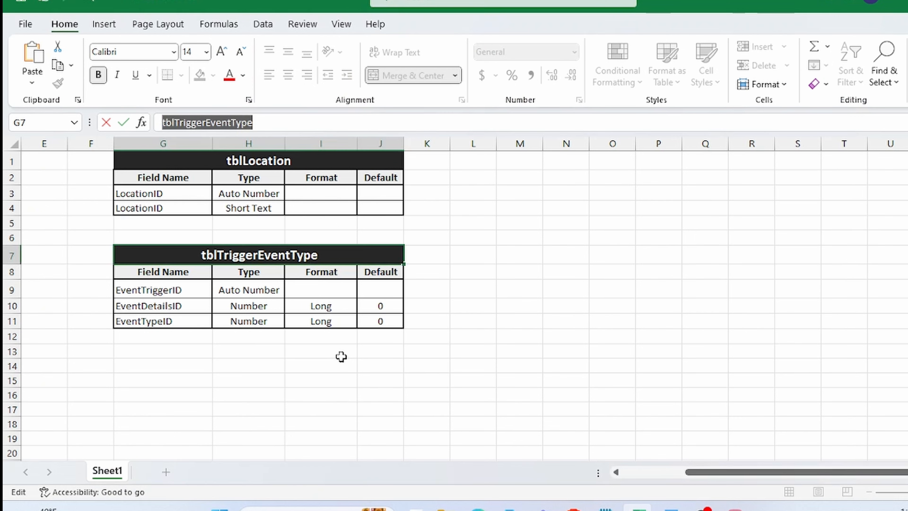
pyautogui.moveTo(688, 472); pyautogui.dragTo(623, 472)
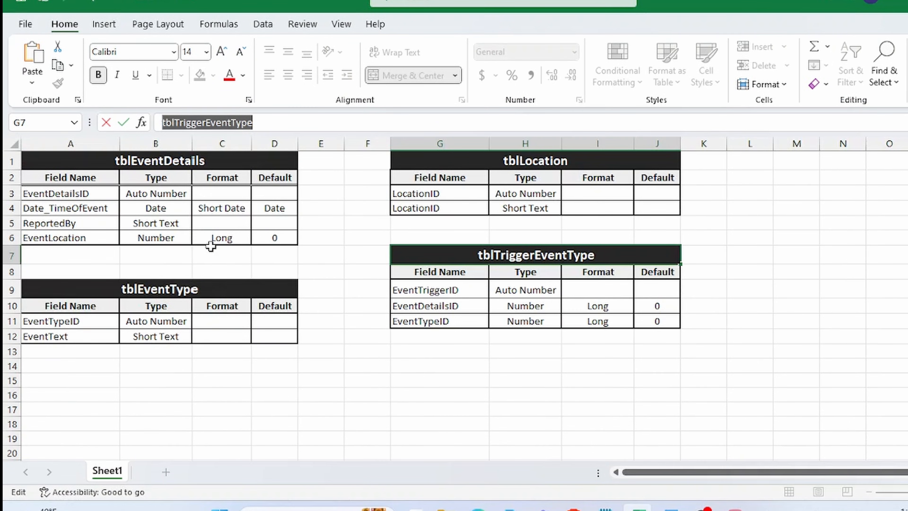
pyautogui.click(142, 157)
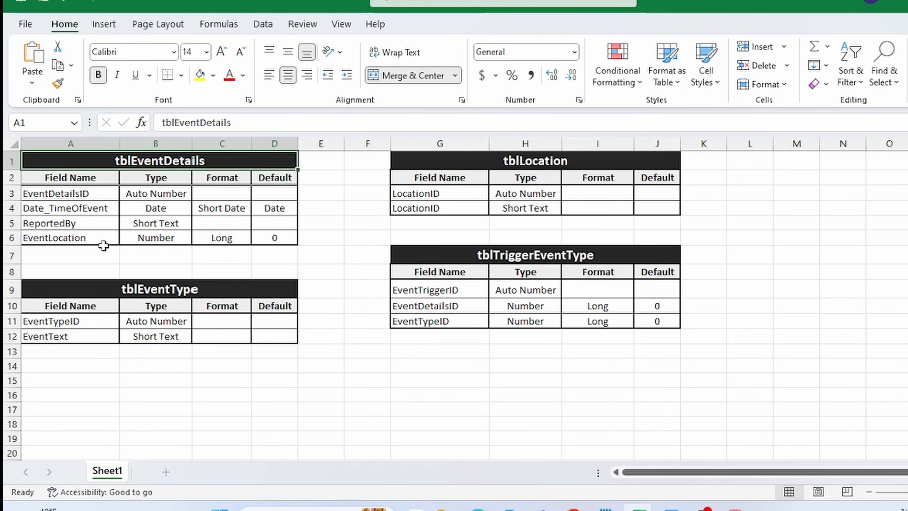
# Step: Switch back to SharePoint in the browser, open the Advantage Applications site contents and locate the tblEventDetails list
pyautogui.click(573, 507)
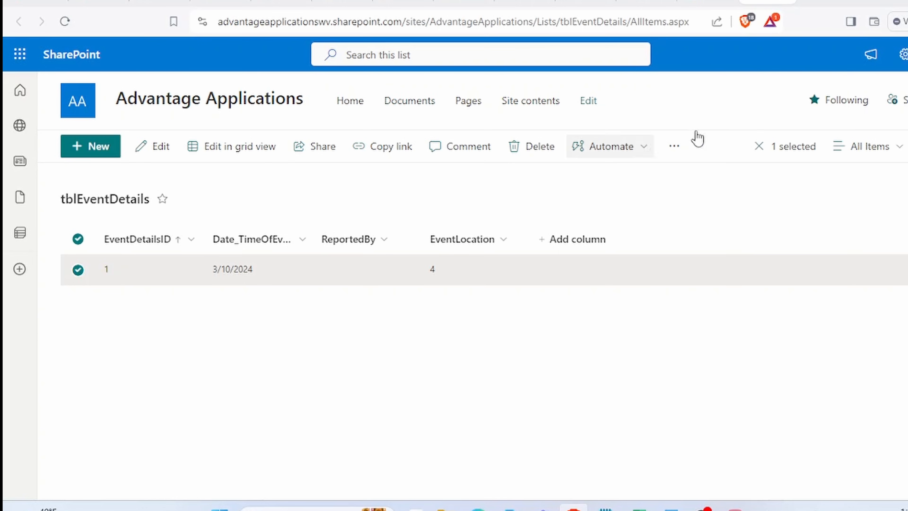
pyautogui.click(902, 54)
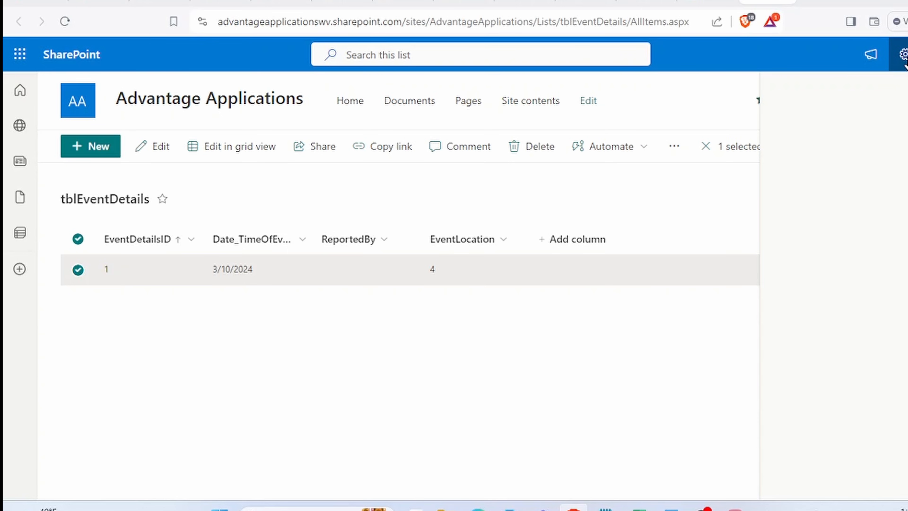
pyautogui.click(808, 174)
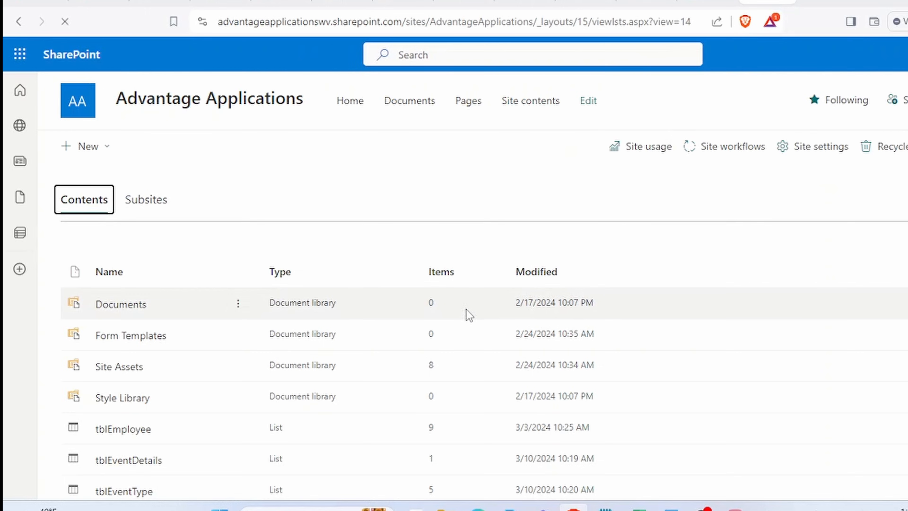
pyautogui.scroll(-5, 464, 316)
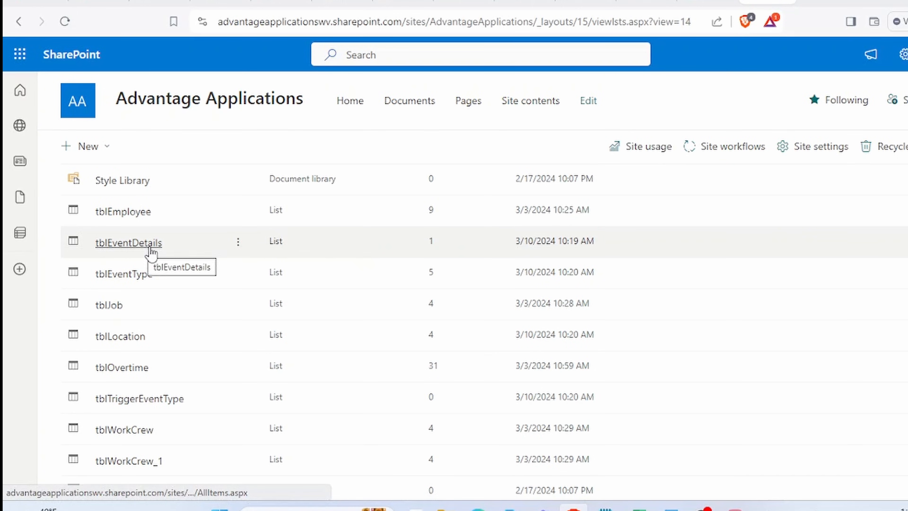
# Step: Open the settings of the tblEventDetails list and review its defined columns
pyautogui.click(235, 247)
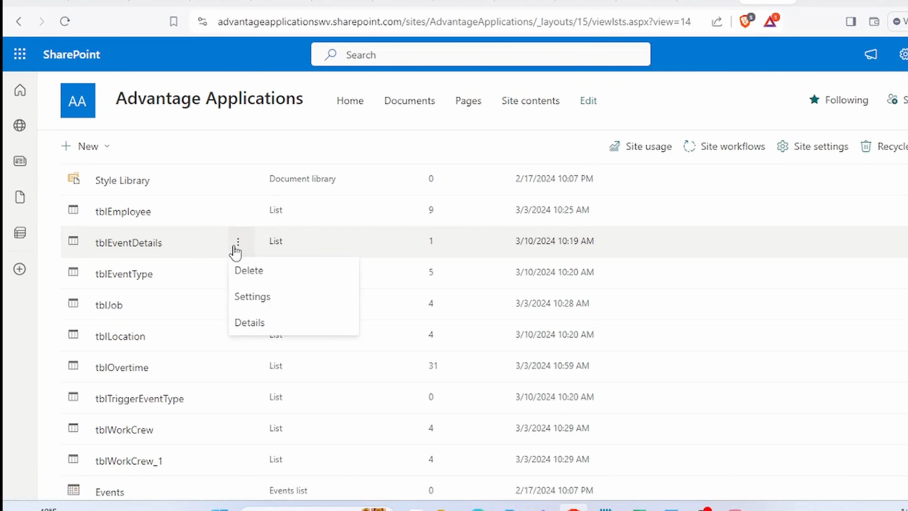
pyautogui.click(256, 299)
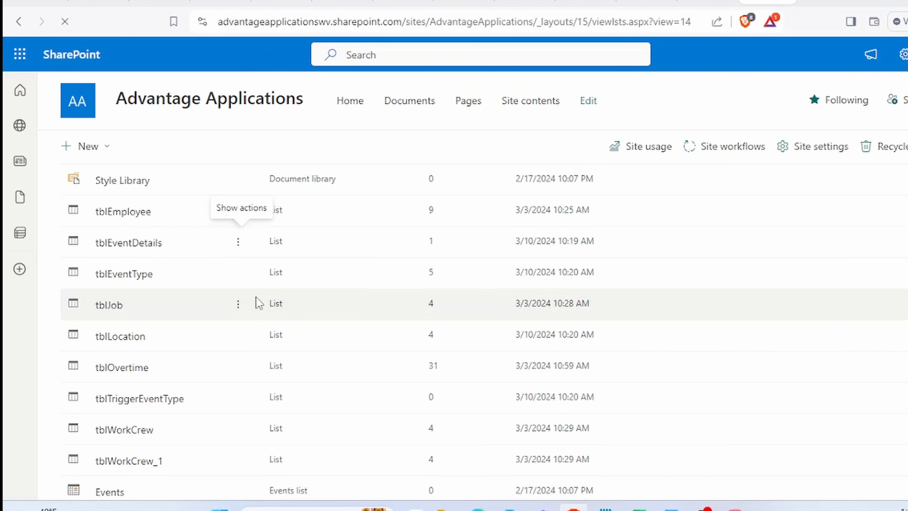
pyautogui.scroll(-1, 263, 302)
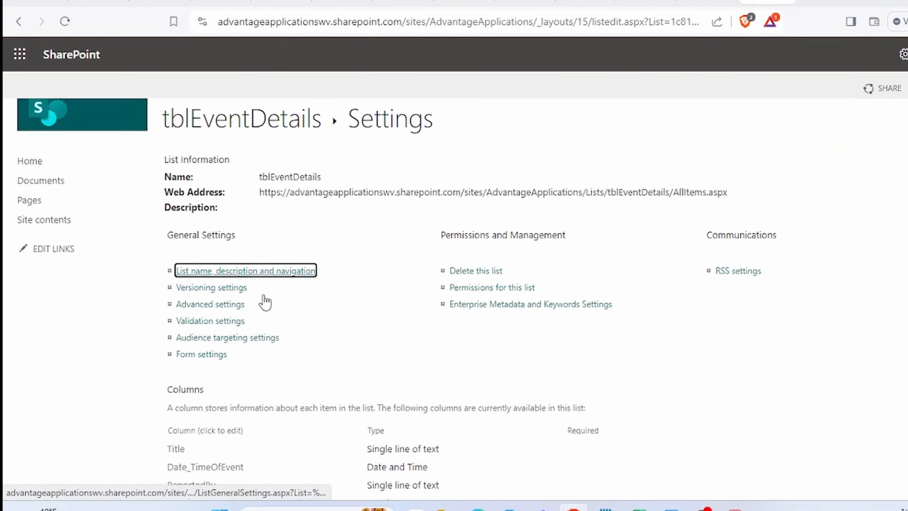
pyautogui.scroll(-7, 264, 302)
pyautogui.scroll(8, 273, 298)
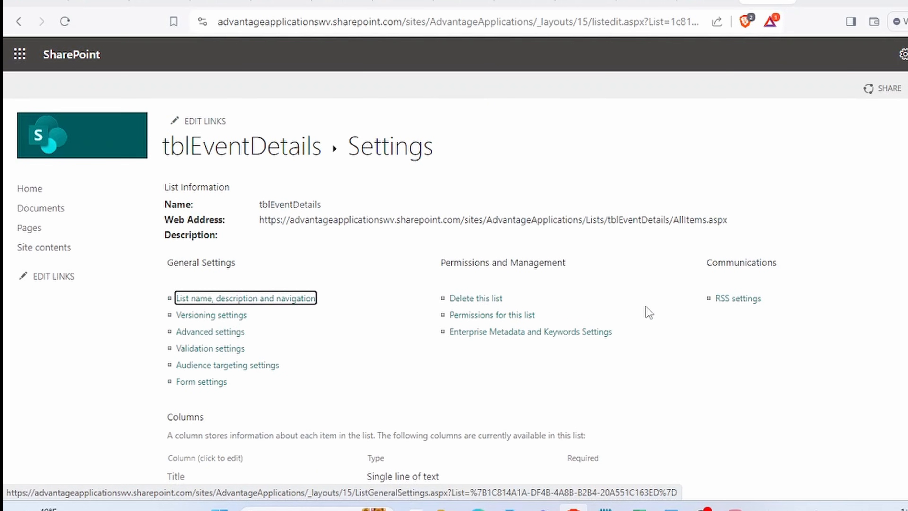
pyautogui.scroll(-8, 331, 302)
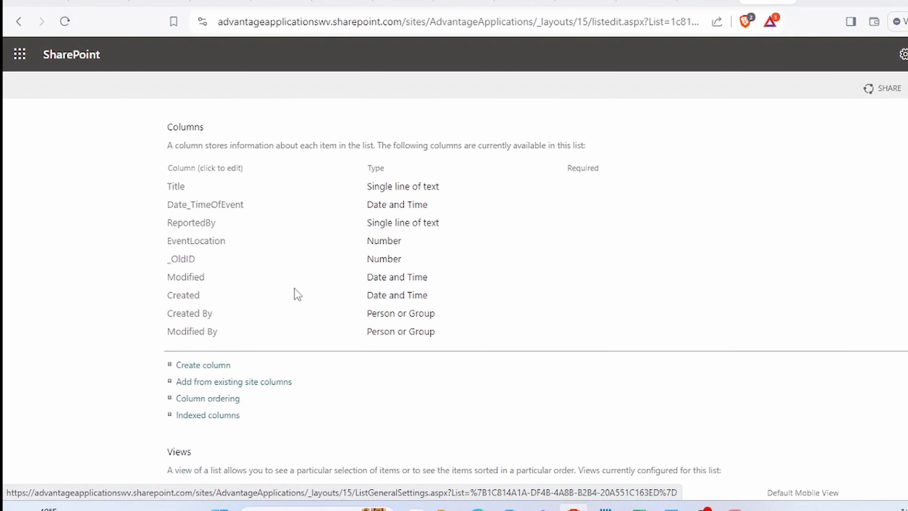
# Step: Start a new tblEventDetails column named Description with the type Multiple lines of text
pyautogui.click(197, 371)
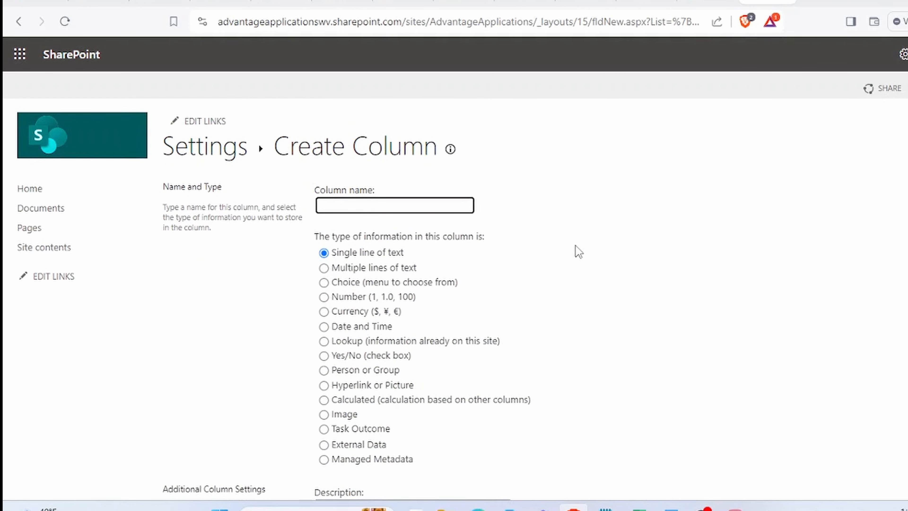
pyautogui.click(462, 207)
pyautogui.write('Description')
pyautogui.click(323, 268)
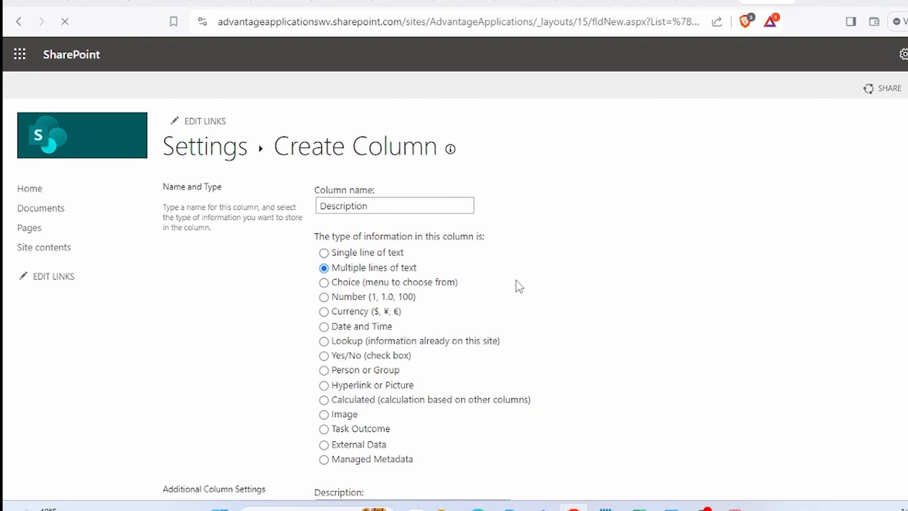
# Step: Set the Description column to allow plain text only, create it and check it in the list's columns
pyautogui.scroll(-5, 519, 286)
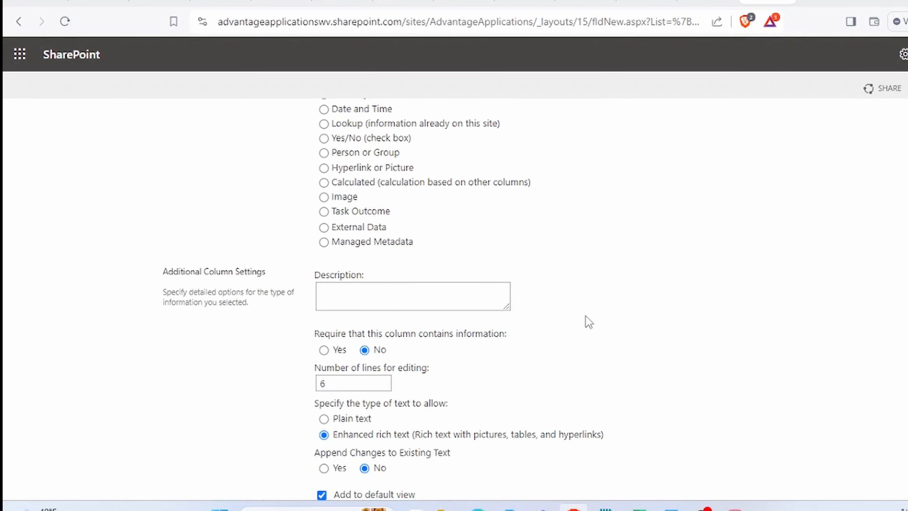
pyautogui.scroll(-2, 677, 345)
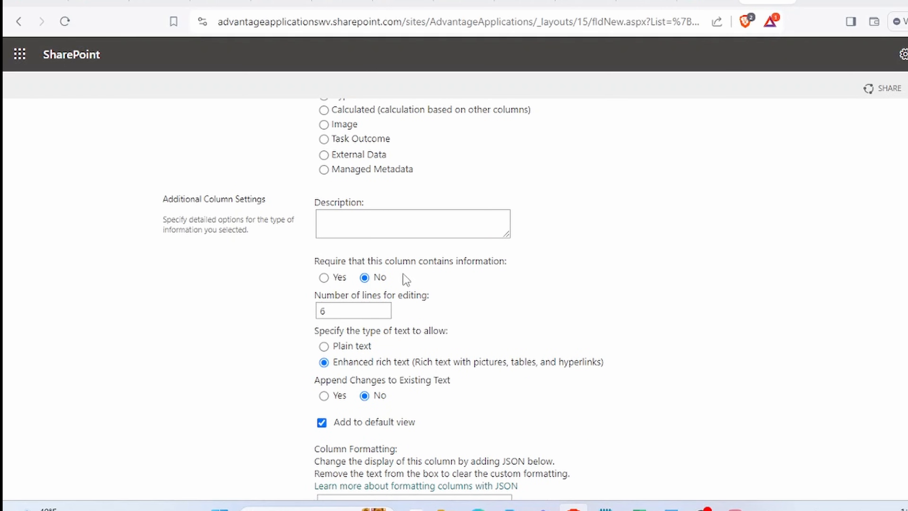
pyautogui.press('Tab')
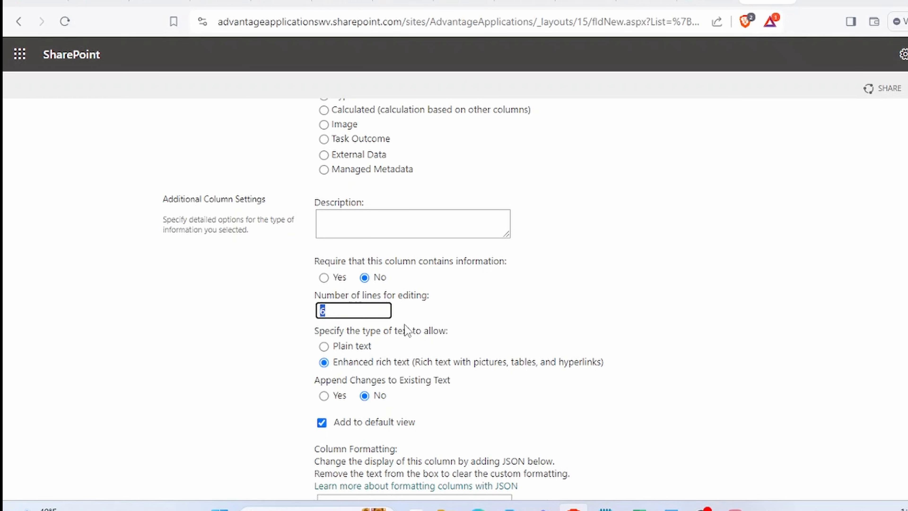
pyautogui.scroll(-2, 636, 348)
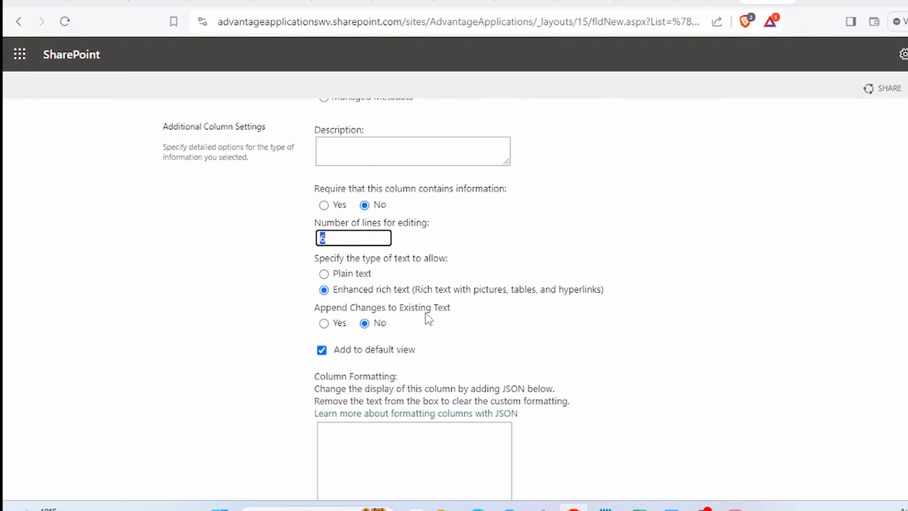
pyautogui.click(331, 269)
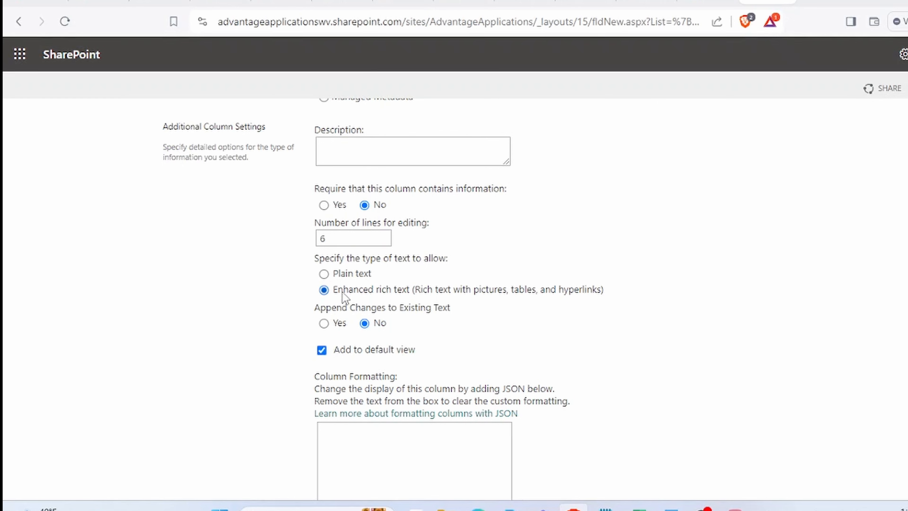
pyautogui.click(324, 275)
pyautogui.scroll(-2, 748, 385)
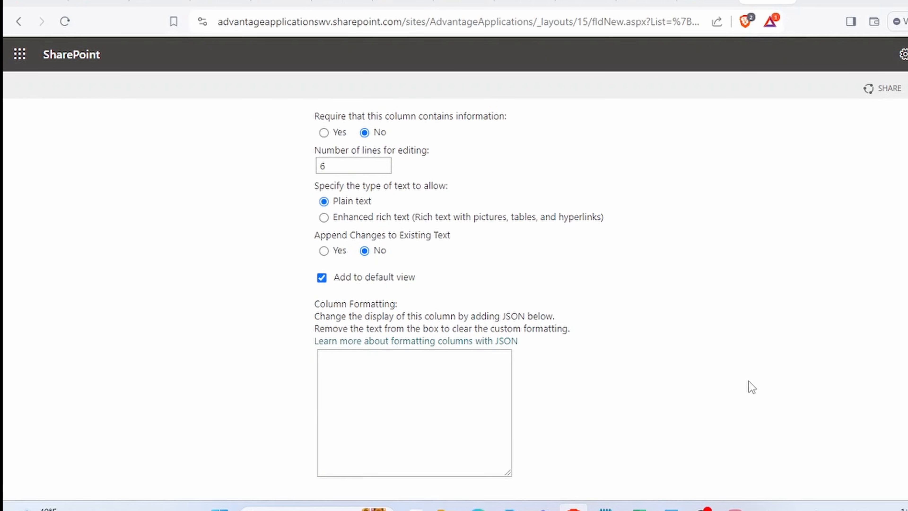
pyautogui.scroll(-2, 747, 383)
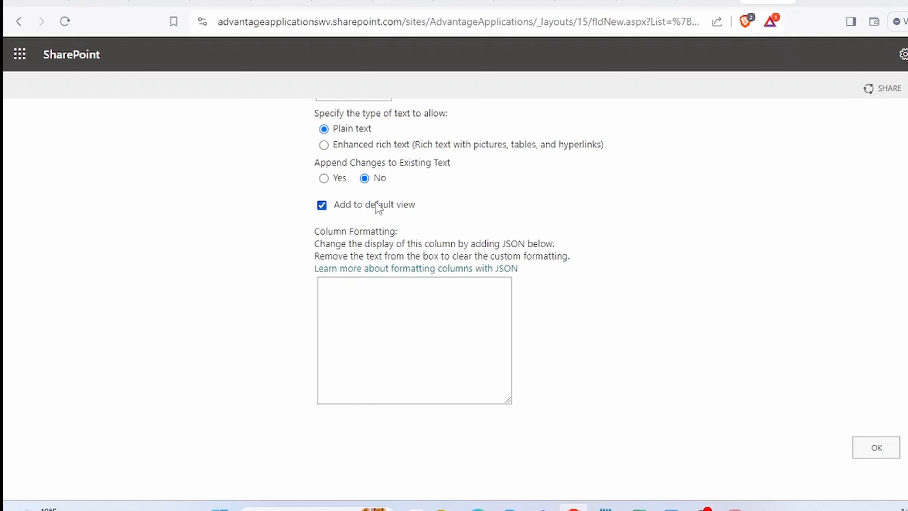
pyautogui.click(866, 446)
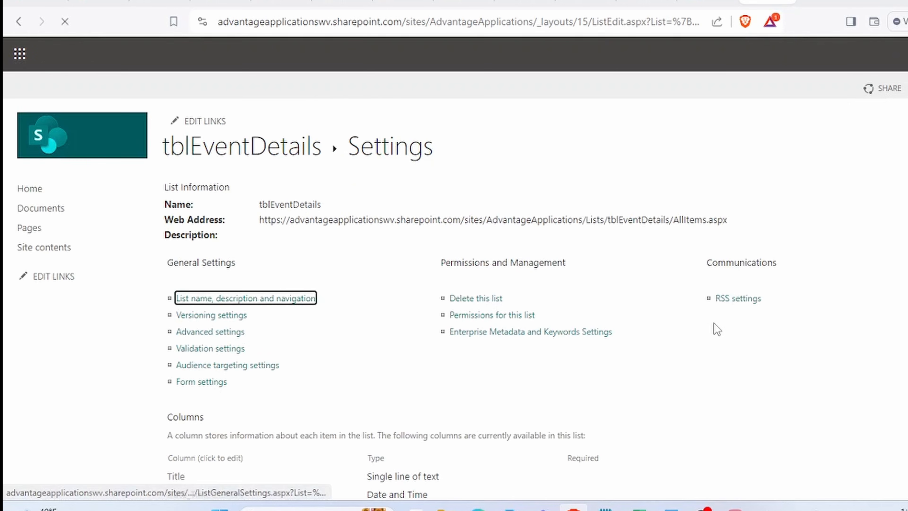
pyautogui.scroll(-3, 455, 326)
pyautogui.scroll(-3, 454, 324)
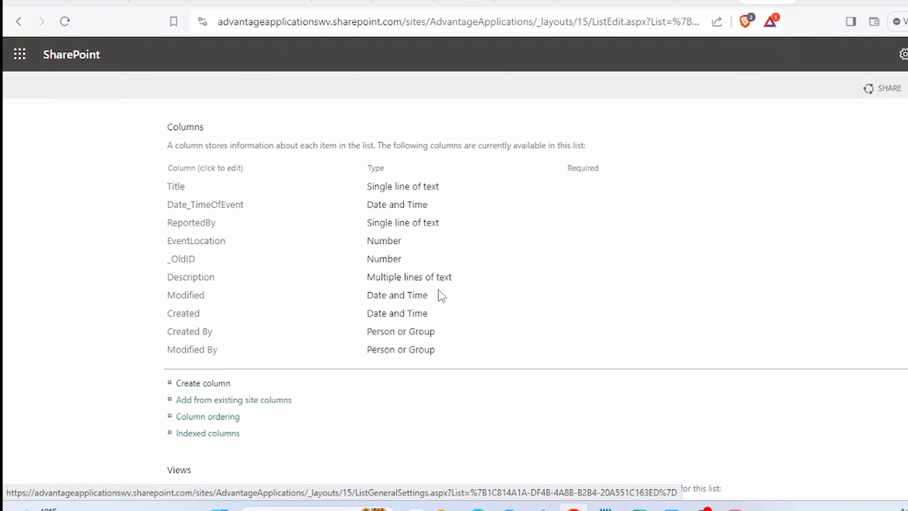
pyautogui.scroll(5, 691, 324)
pyautogui.scroll(-4, 692, 322)
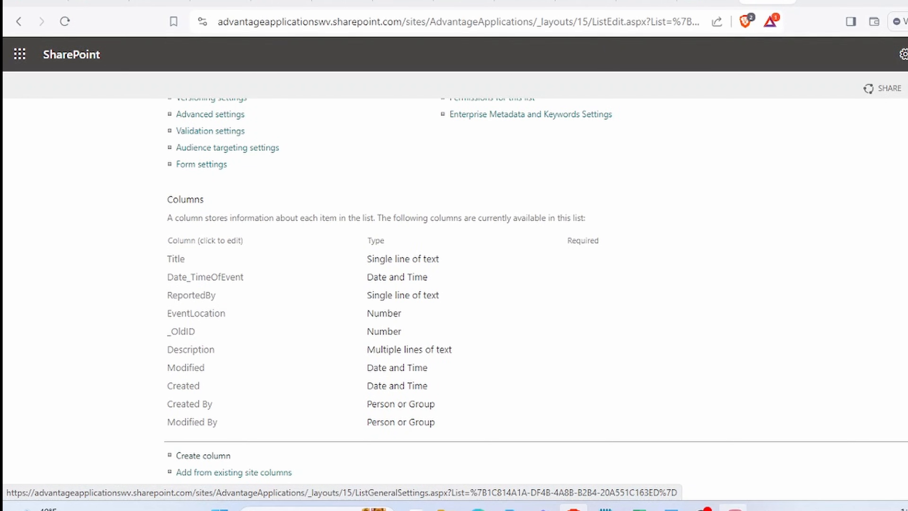
# Step: Switch to Access and remove the link to the tblEventDetails table
pyautogui.click(732, 507)
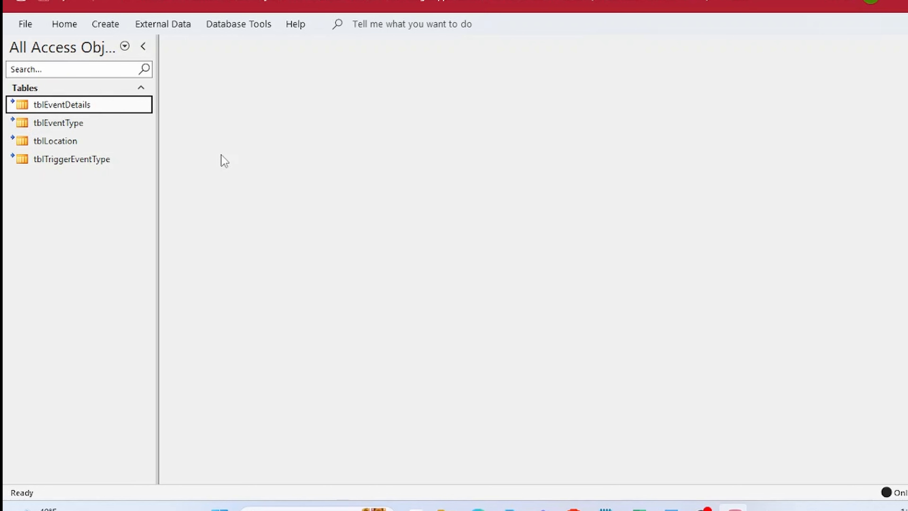
pyautogui.press('Delete')
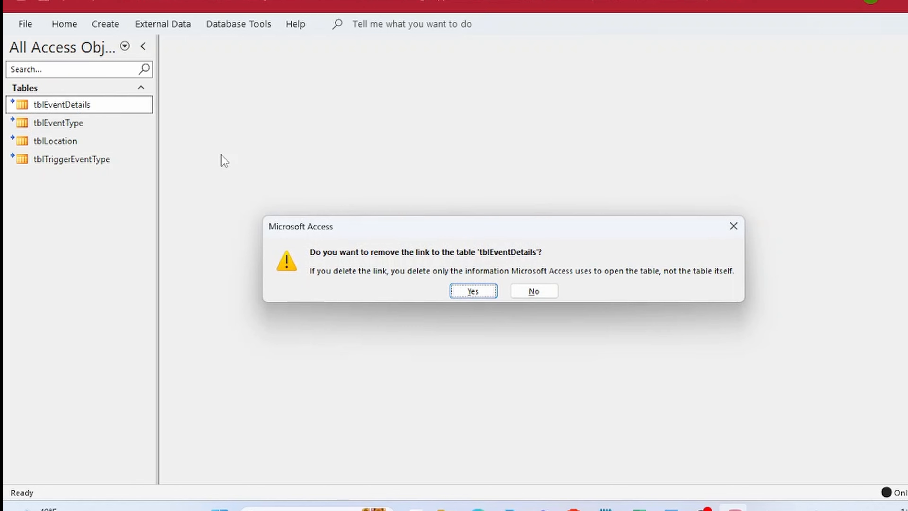
pyautogui.click(465, 291)
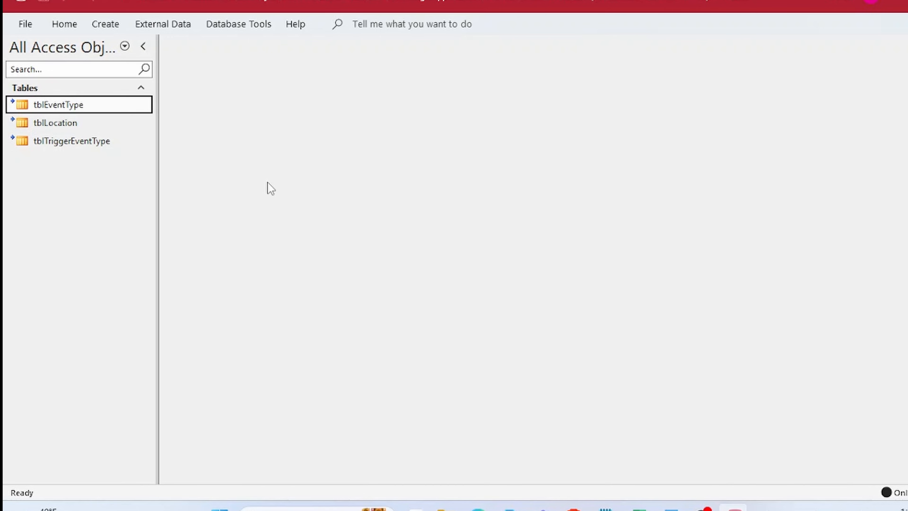
# Step: Link the tblEventDetails SharePoint list from the AdvantageApplications site back into the database as a linked table
pyautogui.click(178, 24)
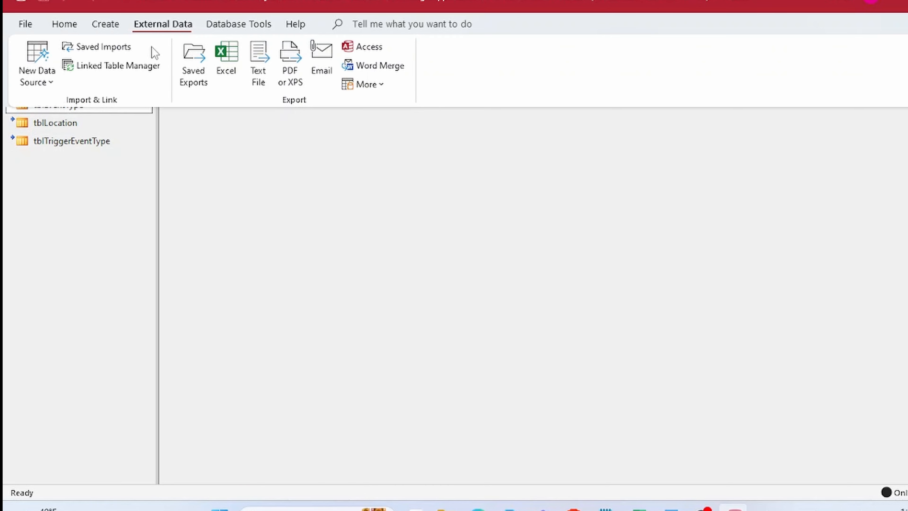
pyautogui.click(54, 81)
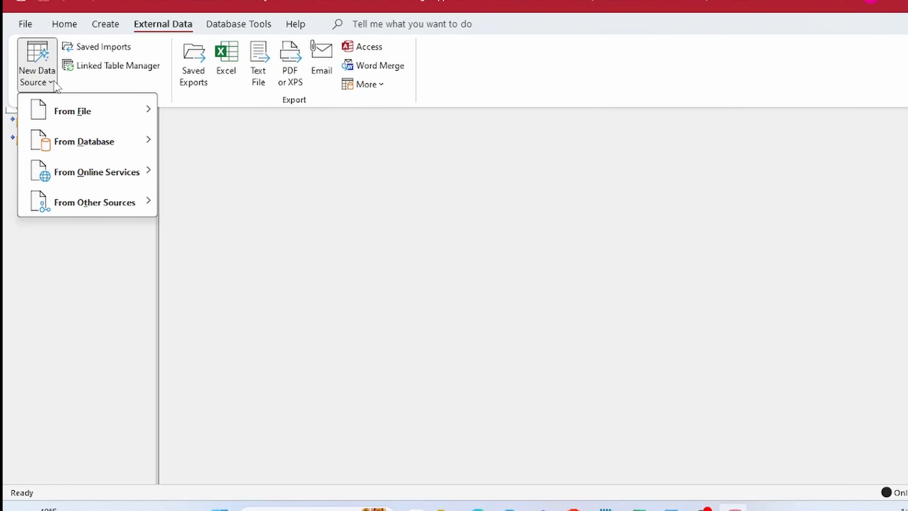
pyautogui.moveTo(64, 183)
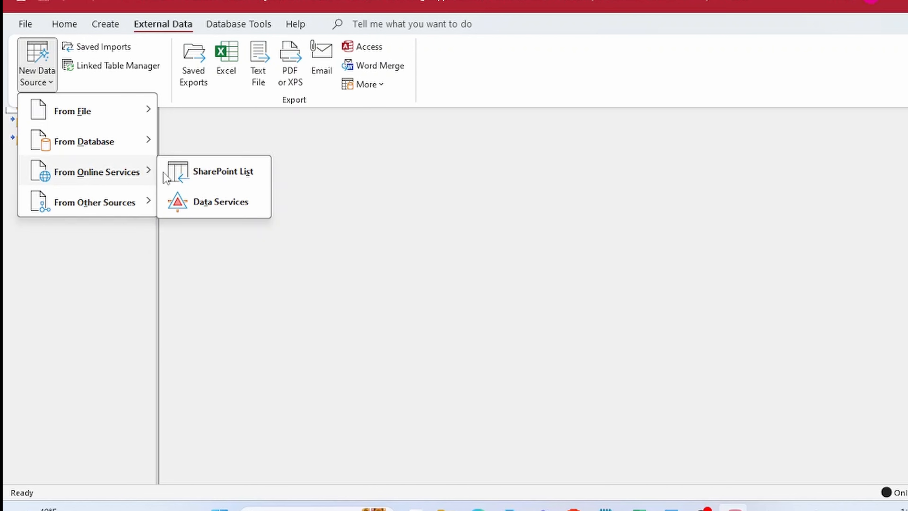
pyautogui.click(177, 173)
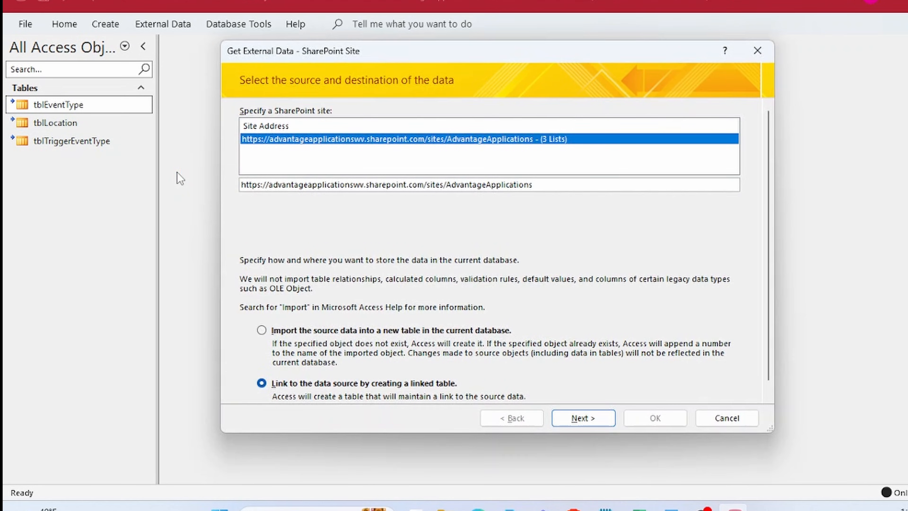
pyautogui.doubleClick(543, 183)
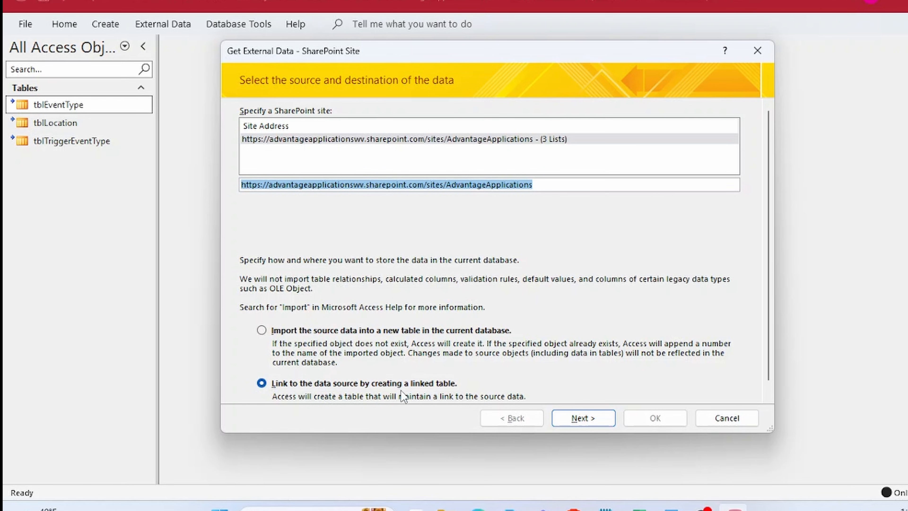
pyautogui.click(569, 418)
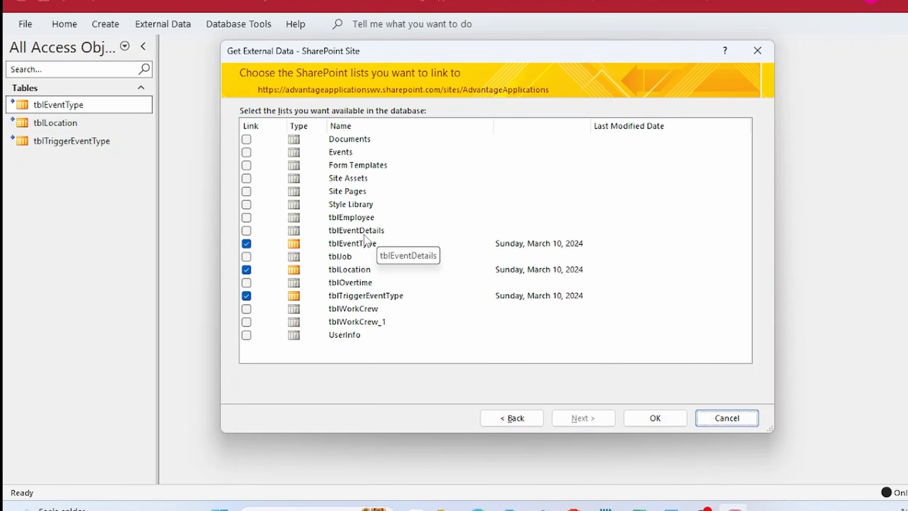
pyautogui.click(247, 231)
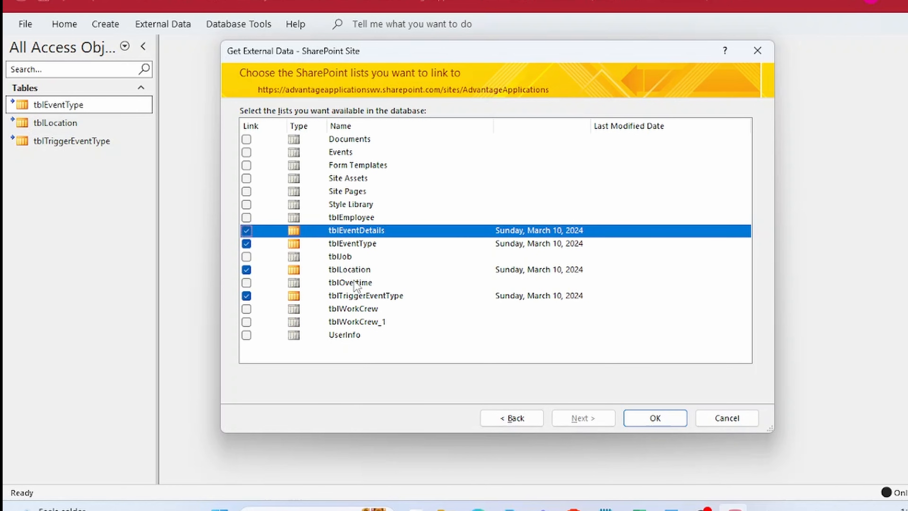
pyautogui.click(638, 422)
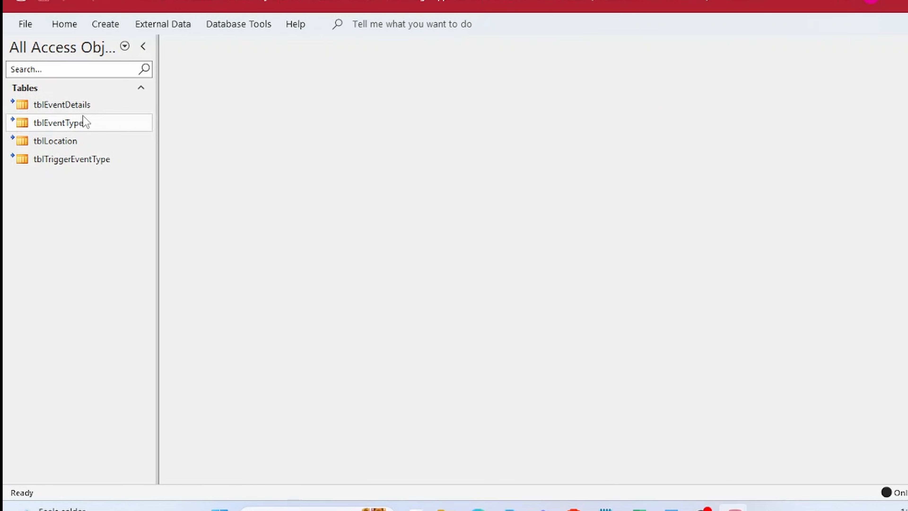
# Step: Open the relinked tblEventDetails table and check its Description column
pyautogui.doubleClick(88, 108)
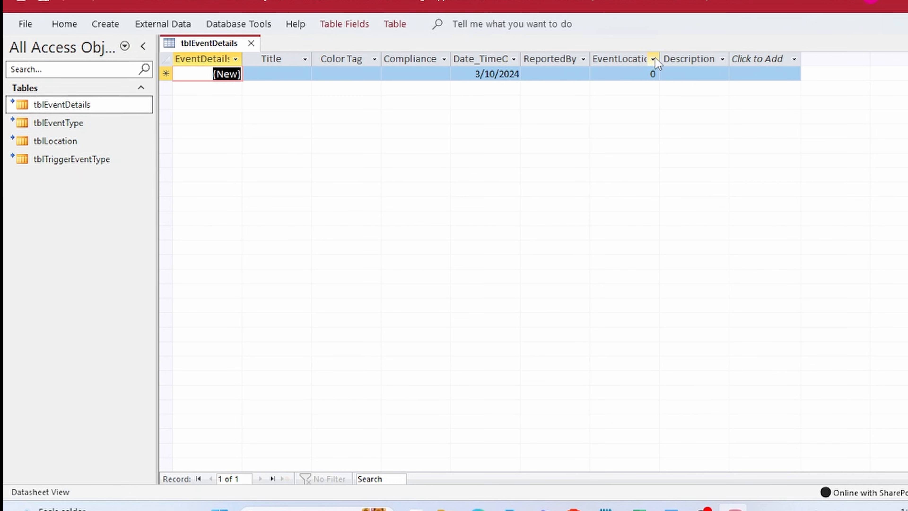
pyautogui.click(672, 57)
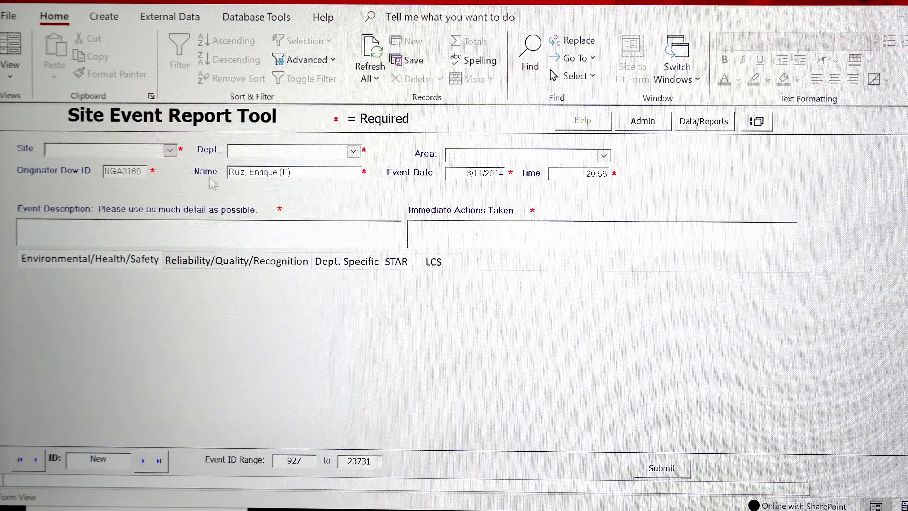
# Step: In the Site Event Report Tool form, set the site to South Charleston and choose a department
pyautogui.click(170, 152)
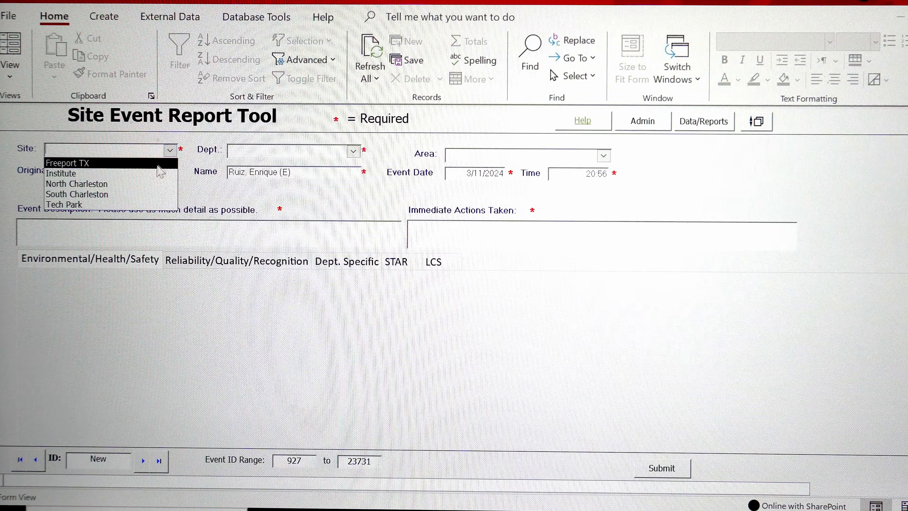
pyautogui.click(142, 195)
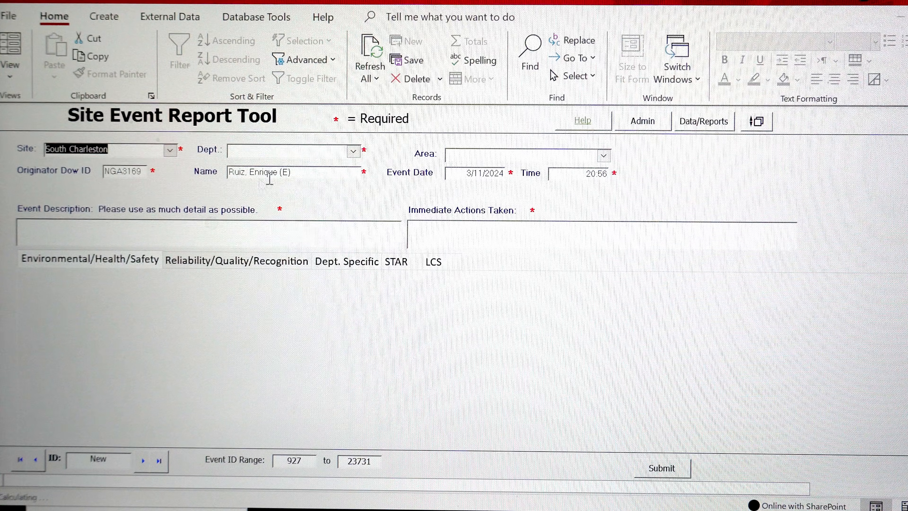
pyautogui.click(352, 152)
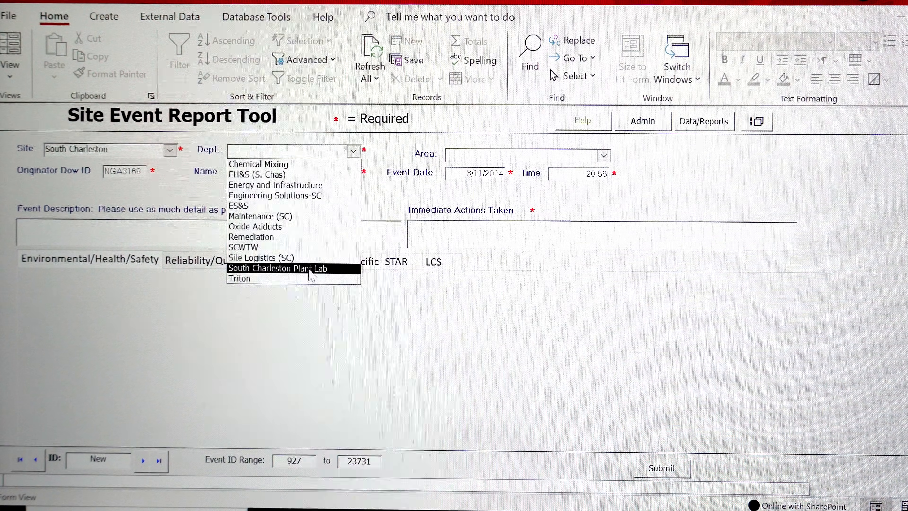
pyautogui.click(307, 165)
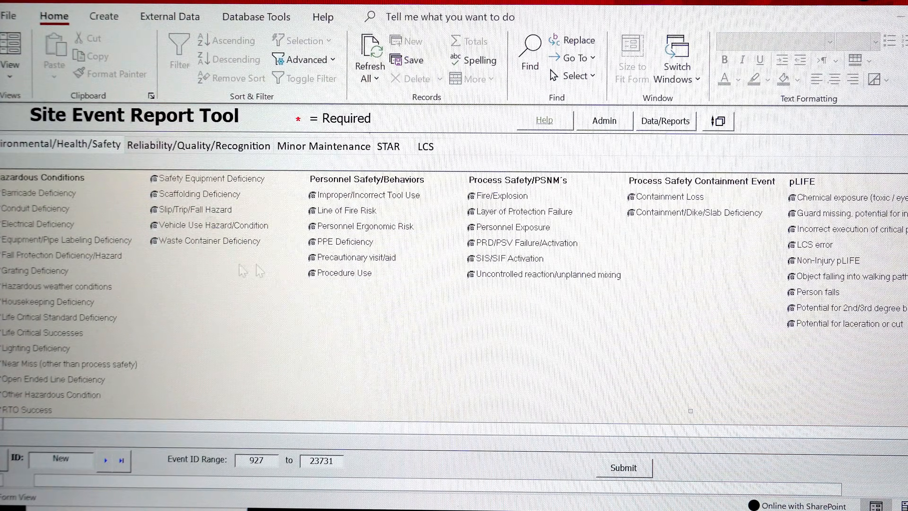
# Step: Classify the event as a PPE Deficiency under Personnel Safety/Behaviors, with Foot as the deficiency type
pyautogui.click(311, 242)
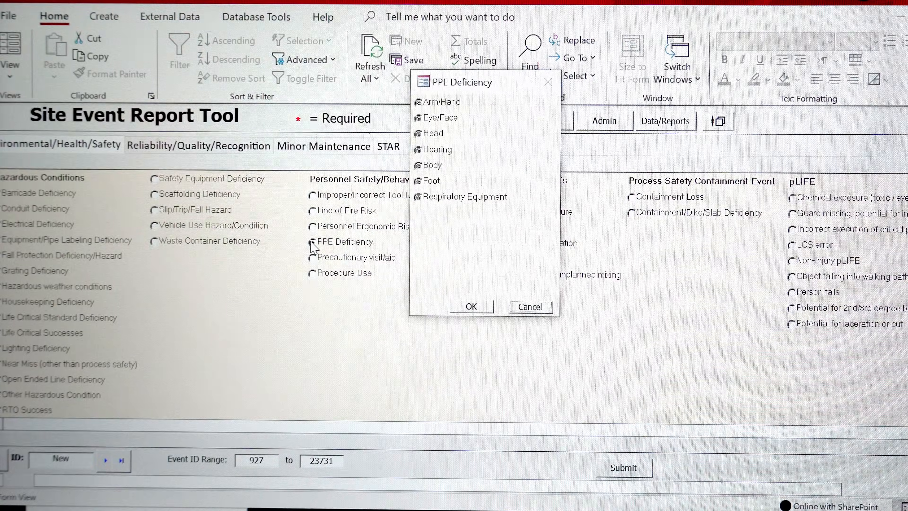
pyautogui.click(427, 181)
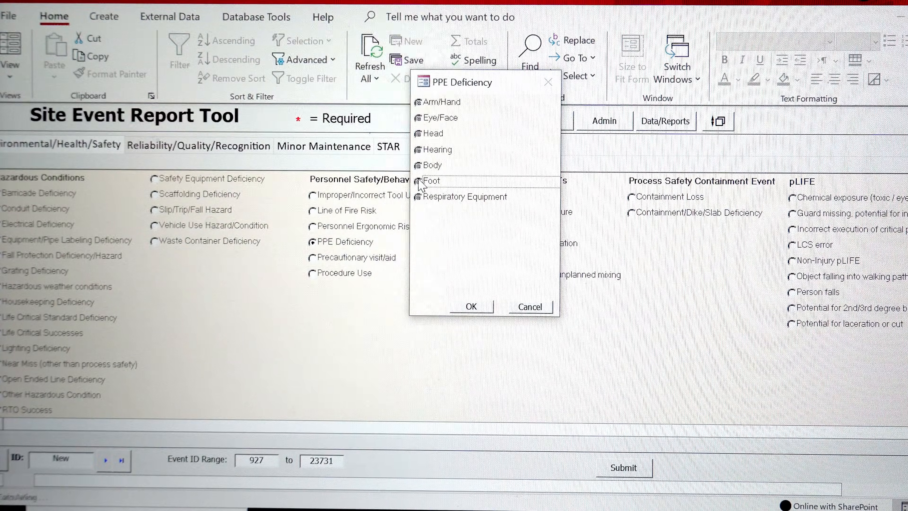
pyautogui.click(464, 309)
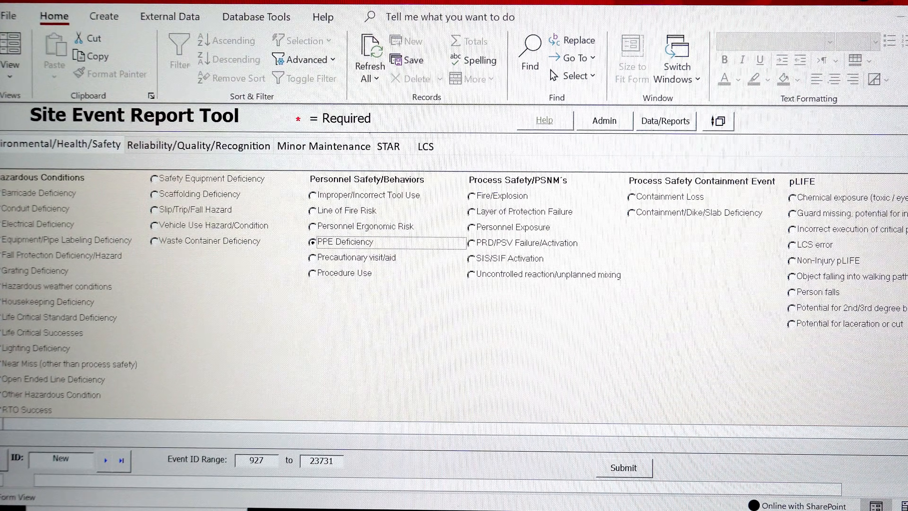
# Step: Fill in the Event Description and enter "test" as the Immediate Actions Taken
pyautogui.scroll(3, 649, 228)
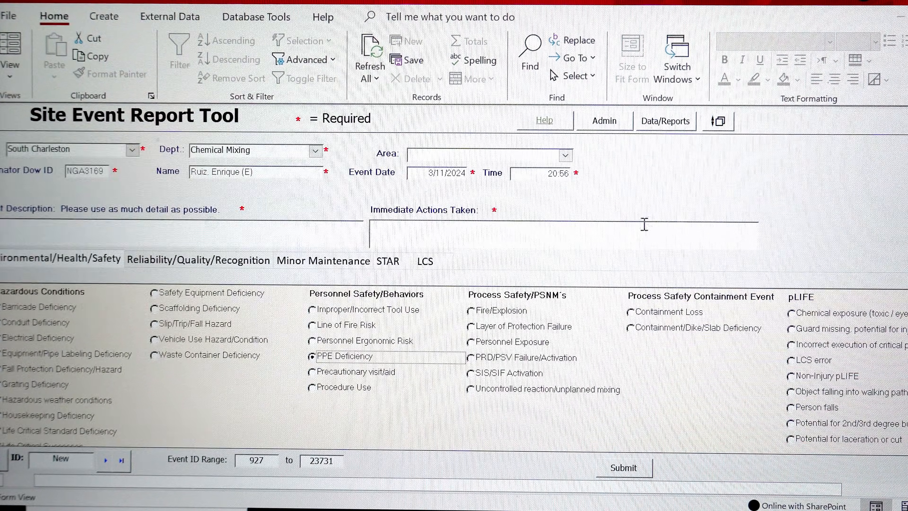
pyautogui.click(374, 238)
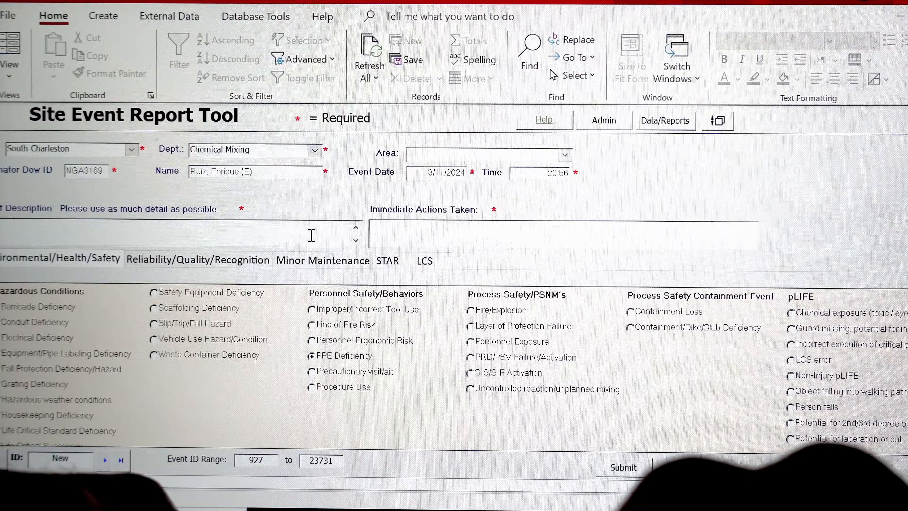
pyautogui.press('Tab')
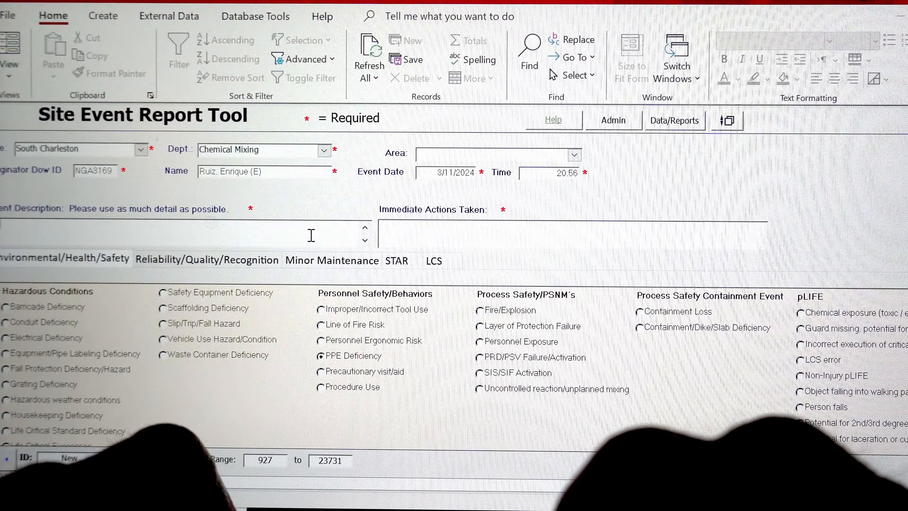
pyautogui.write('test')
# Step: Submit the event report, confirm the submission and choose to continue working in the sERT
pyautogui.scroll(-3, 311, 235)
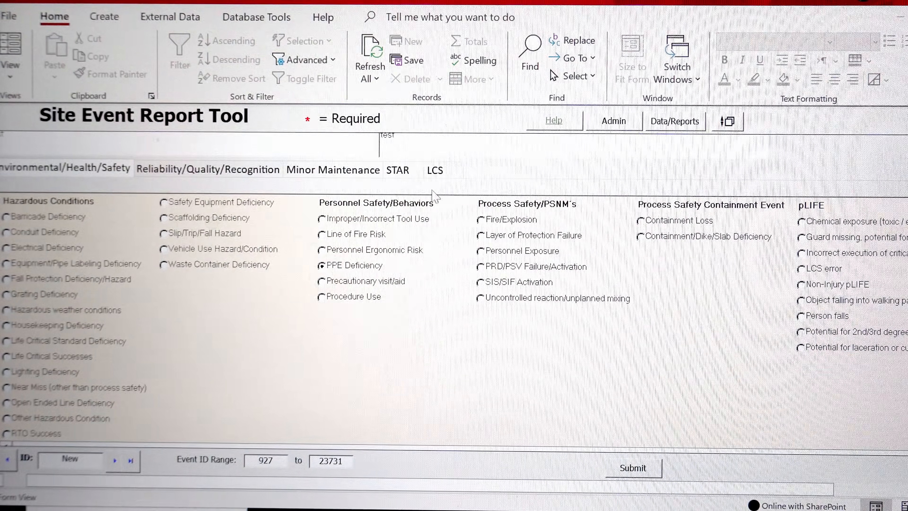
pyautogui.click(639, 465)
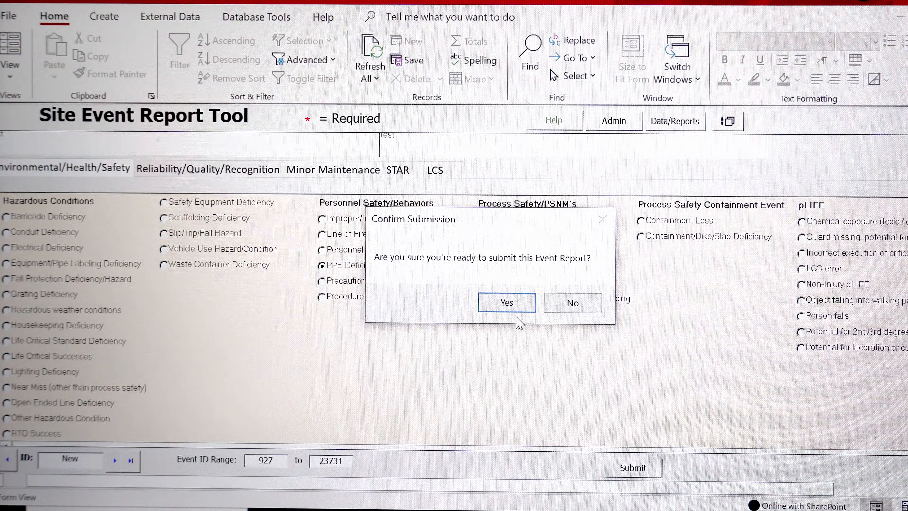
pyautogui.click(510, 305)
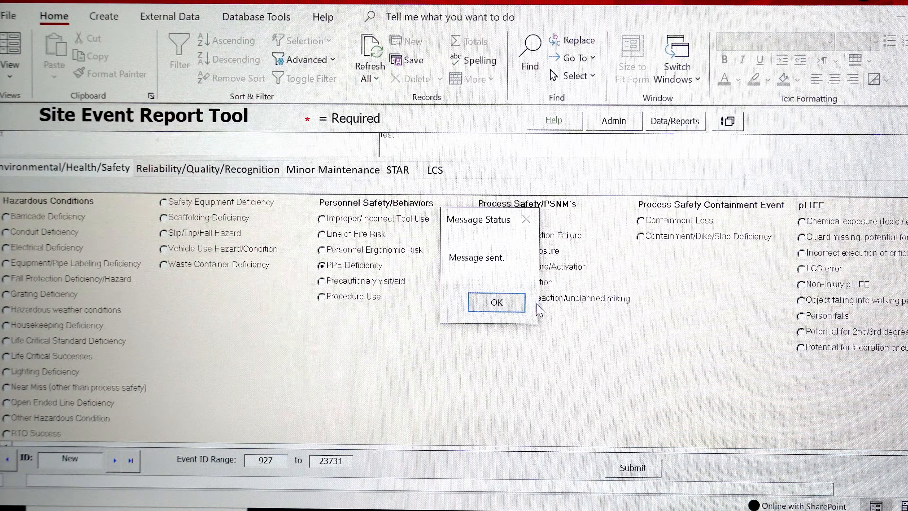
pyautogui.click(513, 308)
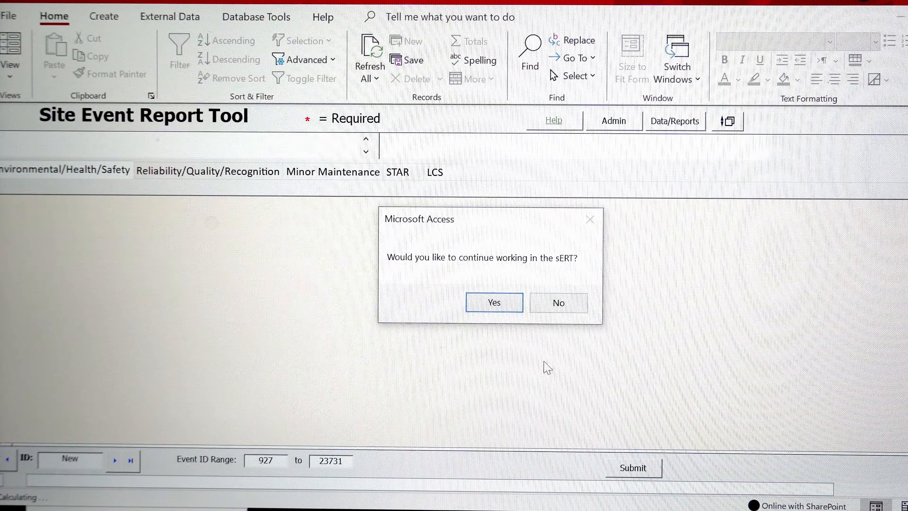
pyautogui.click(495, 304)
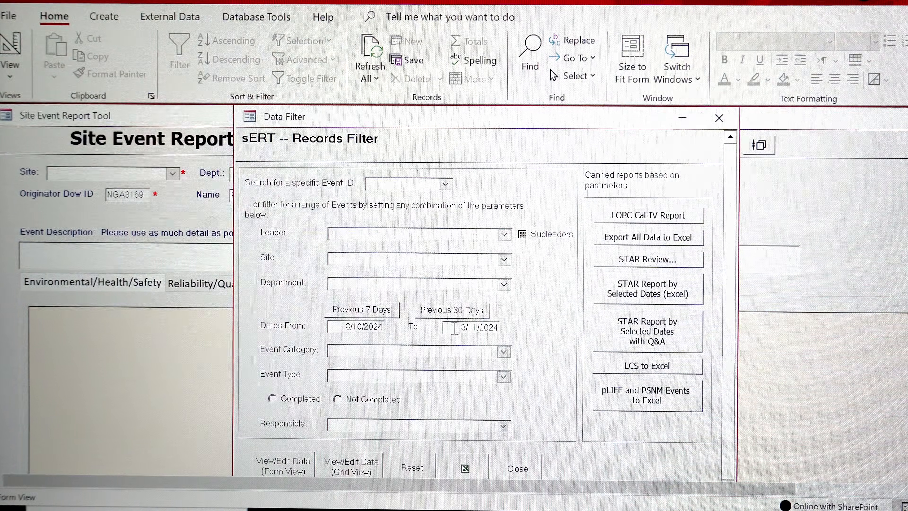
# Step: Filter the event records to the previous 30 days and export them to Excel
pyautogui.click(436, 311)
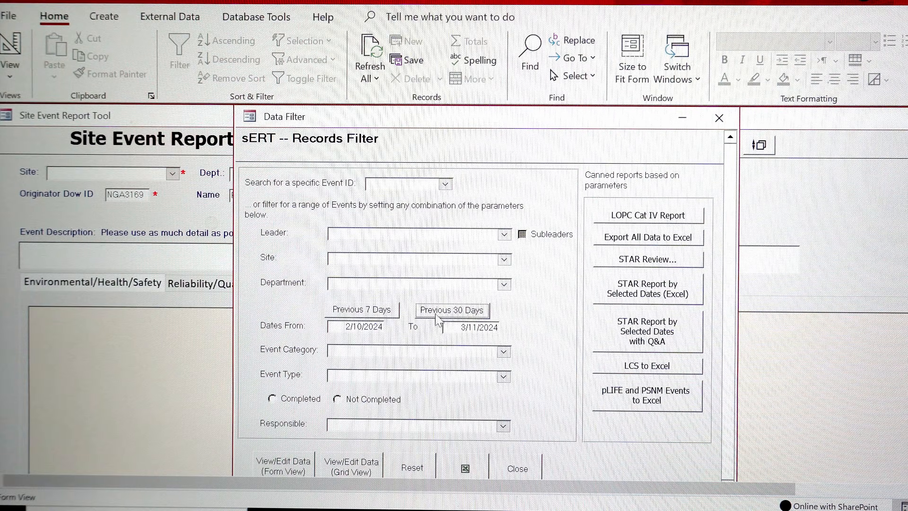
pyautogui.click(466, 466)
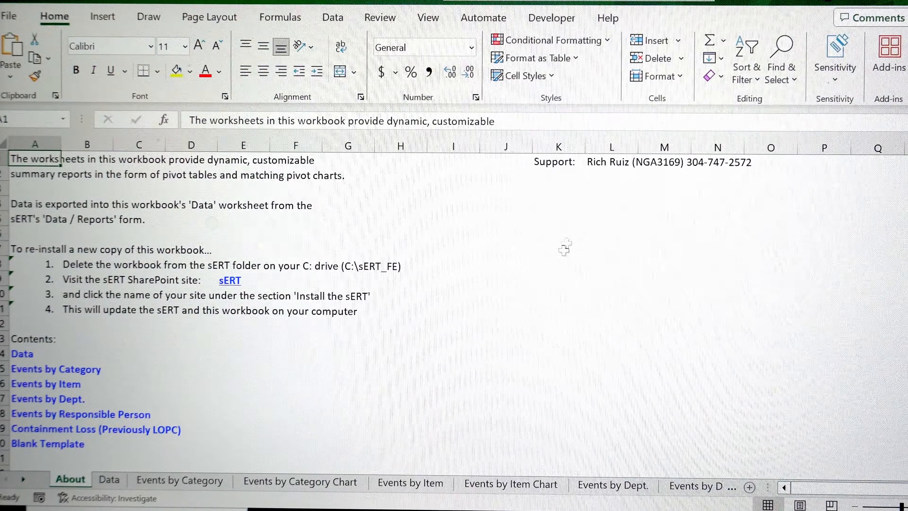
# Step: In the exported workbook, review the Data sheet, the Events by Category pivot table and its matching chart
pyautogui.click(109, 480)
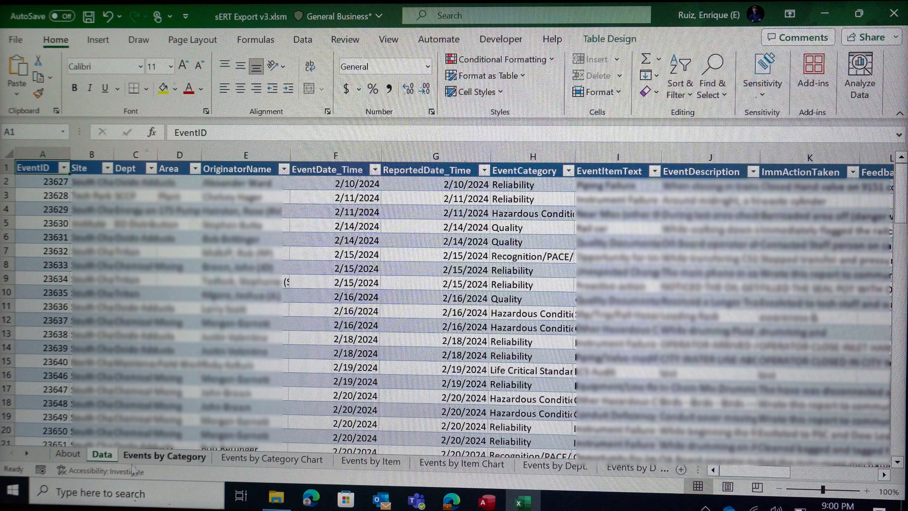
pyautogui.click(157, 460)
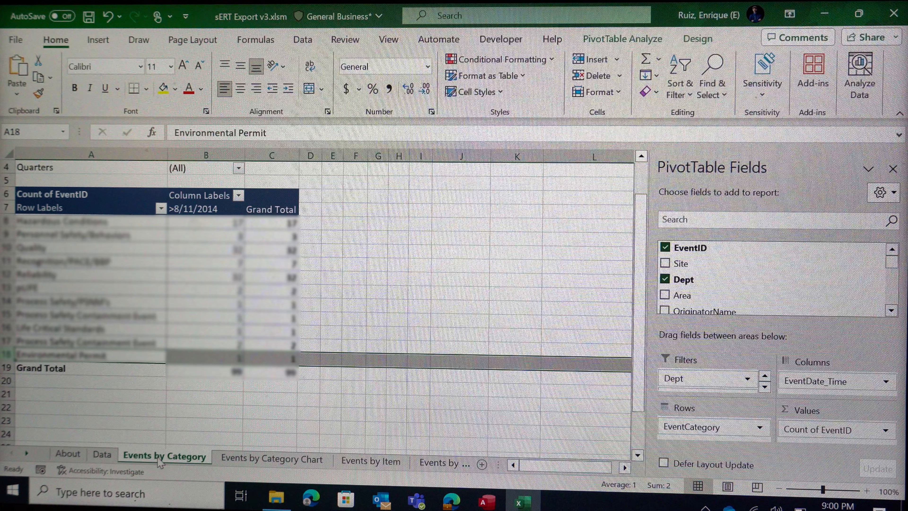
pyautogui.click(235, 460)
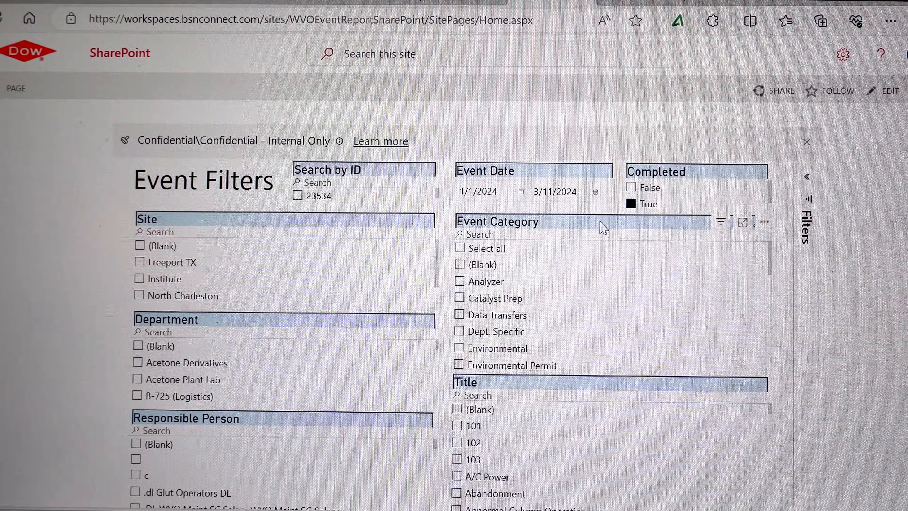
# Step: On the event report SharePoint page, look through the Event Filters report and open its Grid View page
pyautogui.scroll(-5, 599, 268)
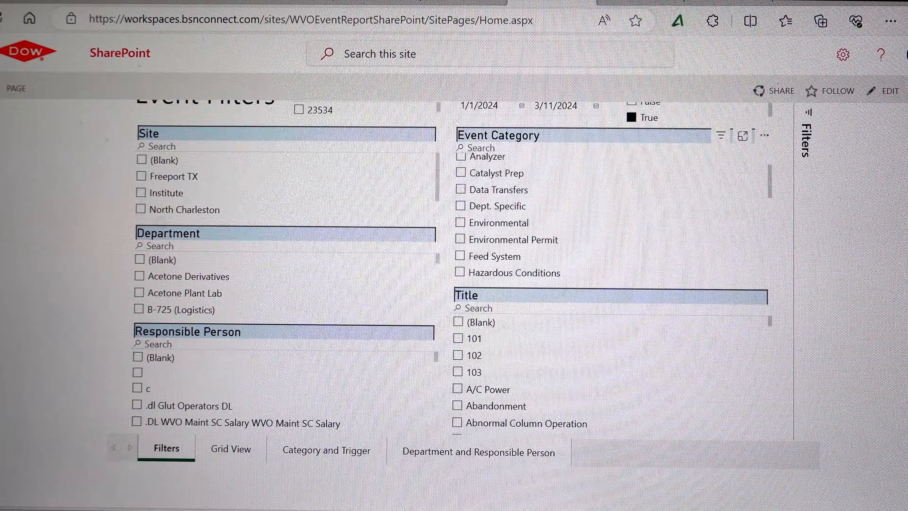
pyautogui.click(236, 451)
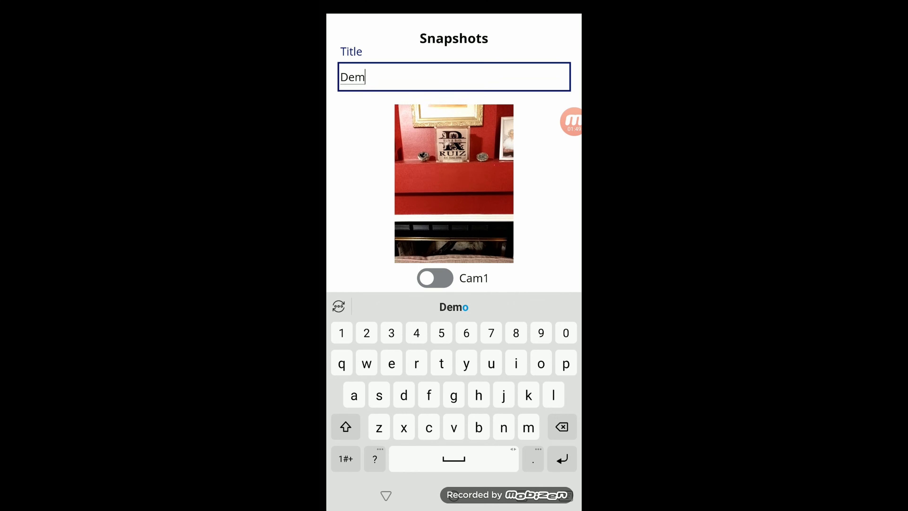
# Step: In the Snapshots mobile app, title the images Demo and take one photo with Cam1 and one with Cam2
pyautogui.write('o')
pyautogui.click(454, 197)
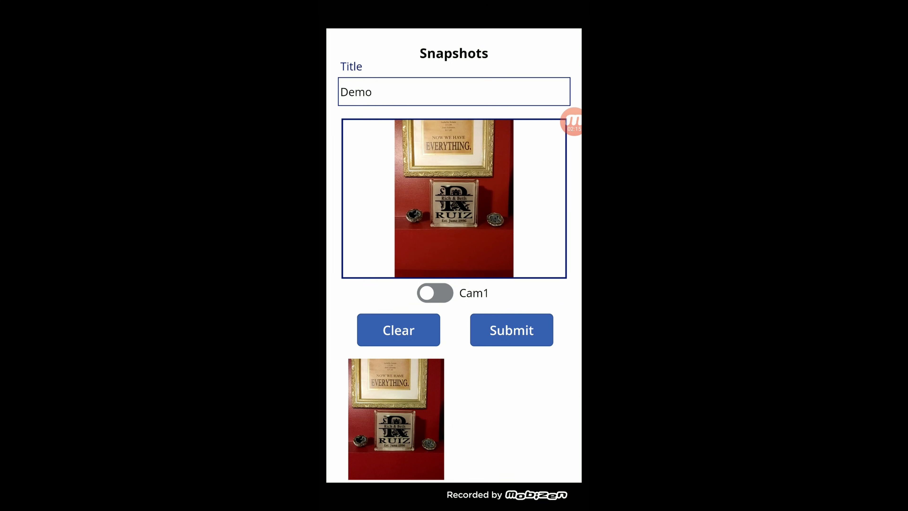
pyautogui.click(435, 278)
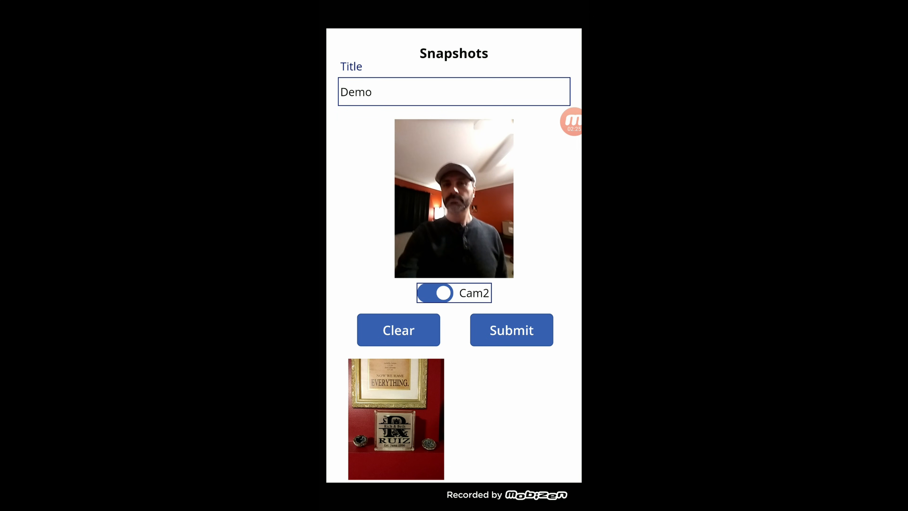
pyautogui.click(454, 198)
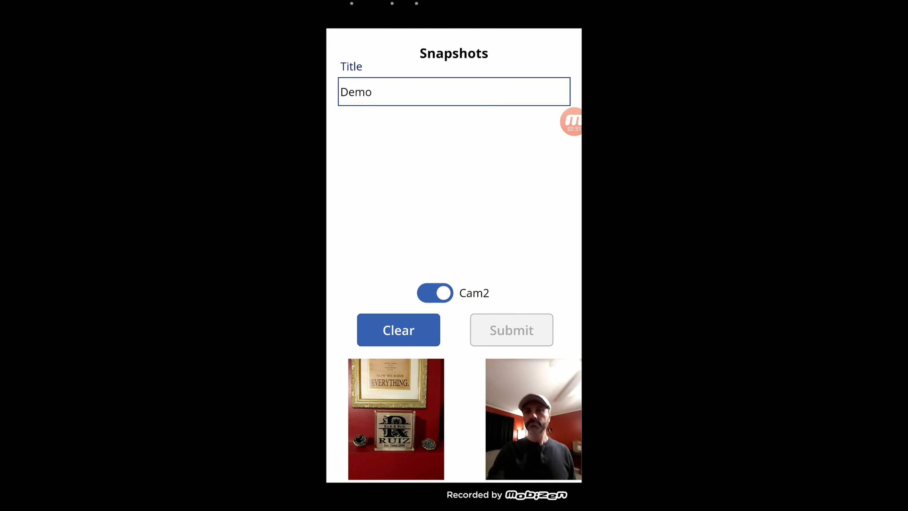
# Step: Submit the two Demo snapshots and close the submission screen
pyautogui.click(435, 293)
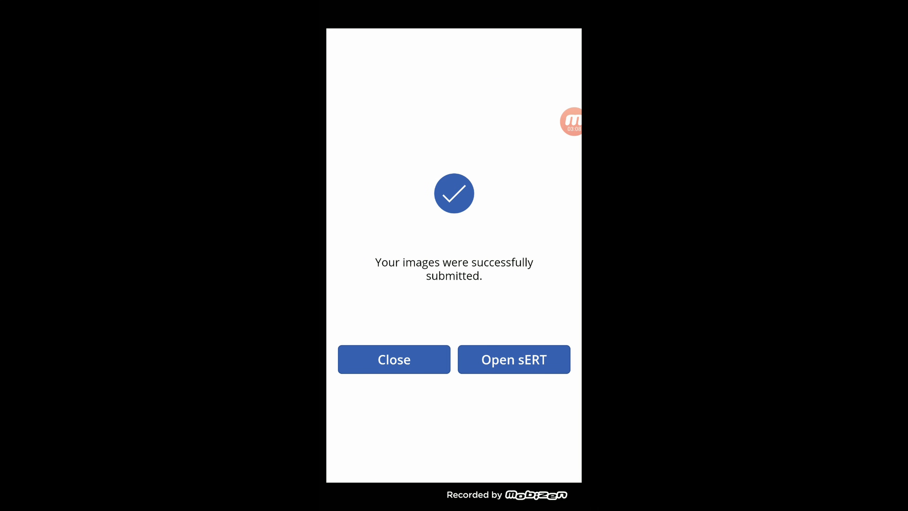
pyautogui.click(394, 359)
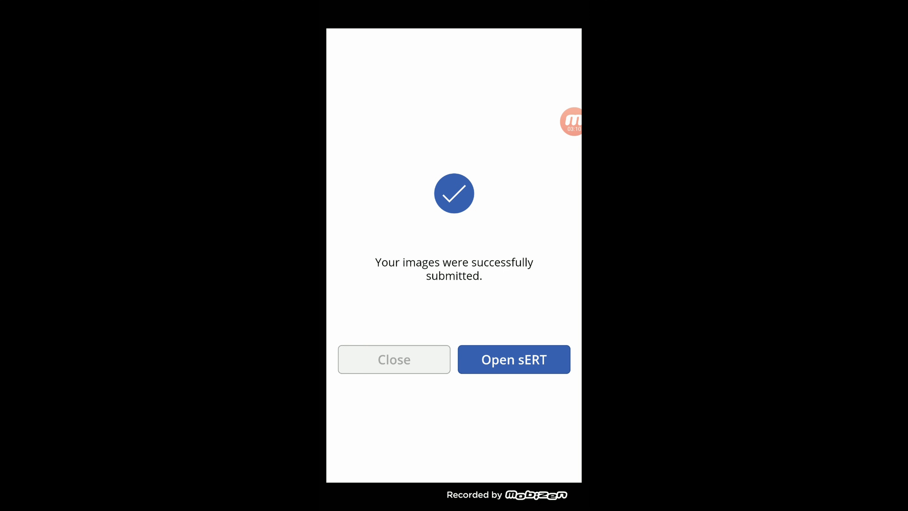